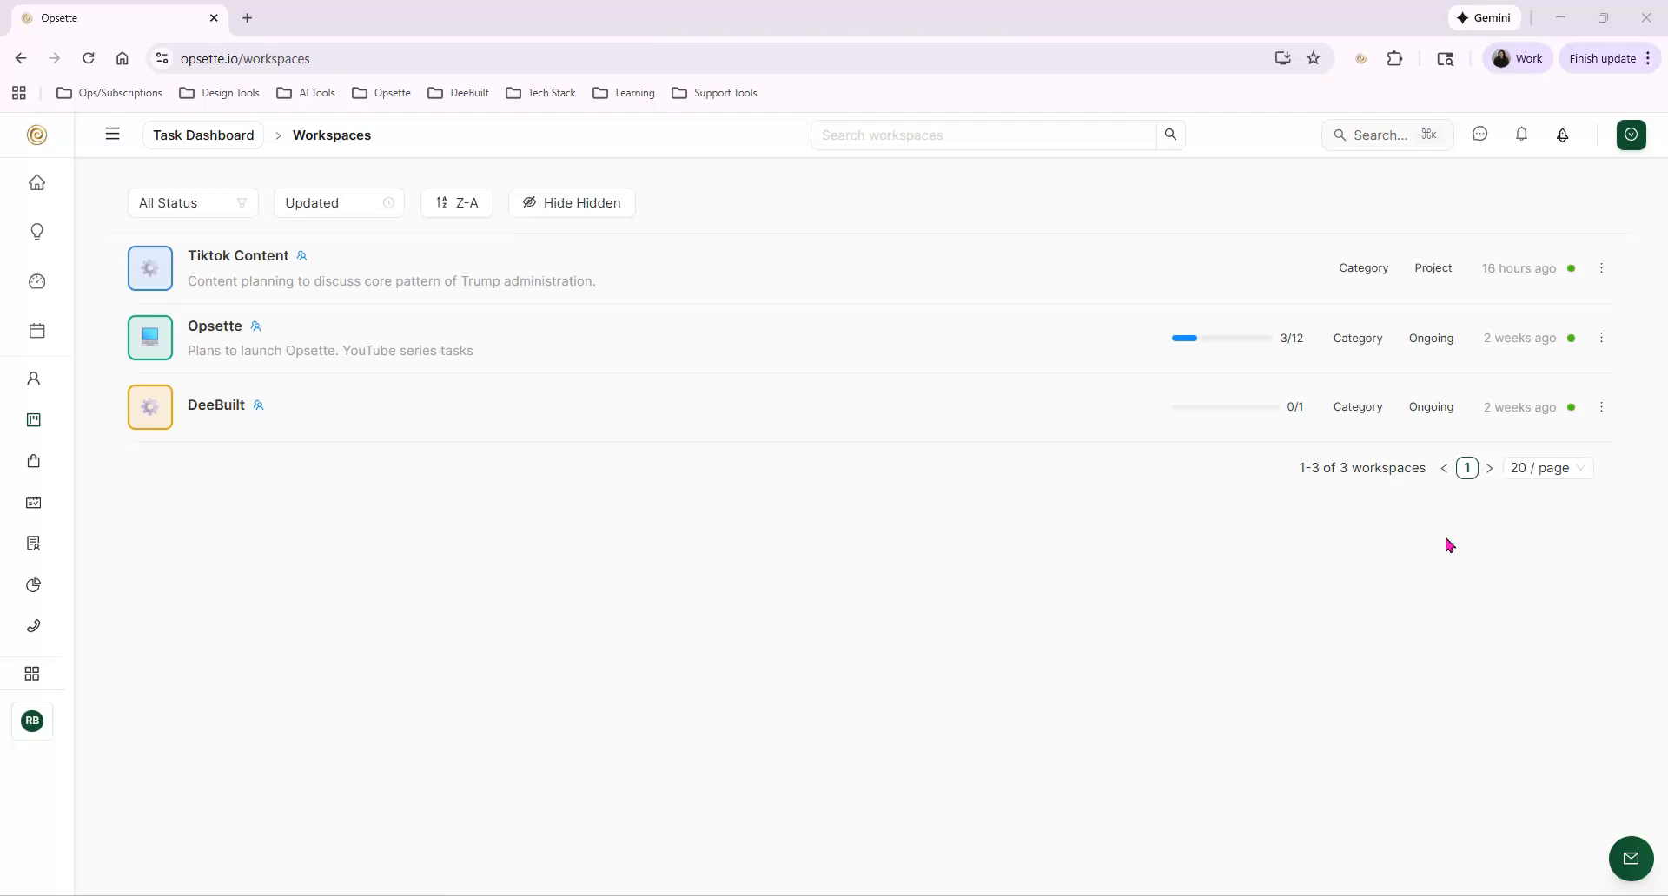
Open the DeeBuilt workspace, review its widgets from Tasks through Calendar, and return to the workspace list
{"action": "left_click", "coordinate": [224, 412]}
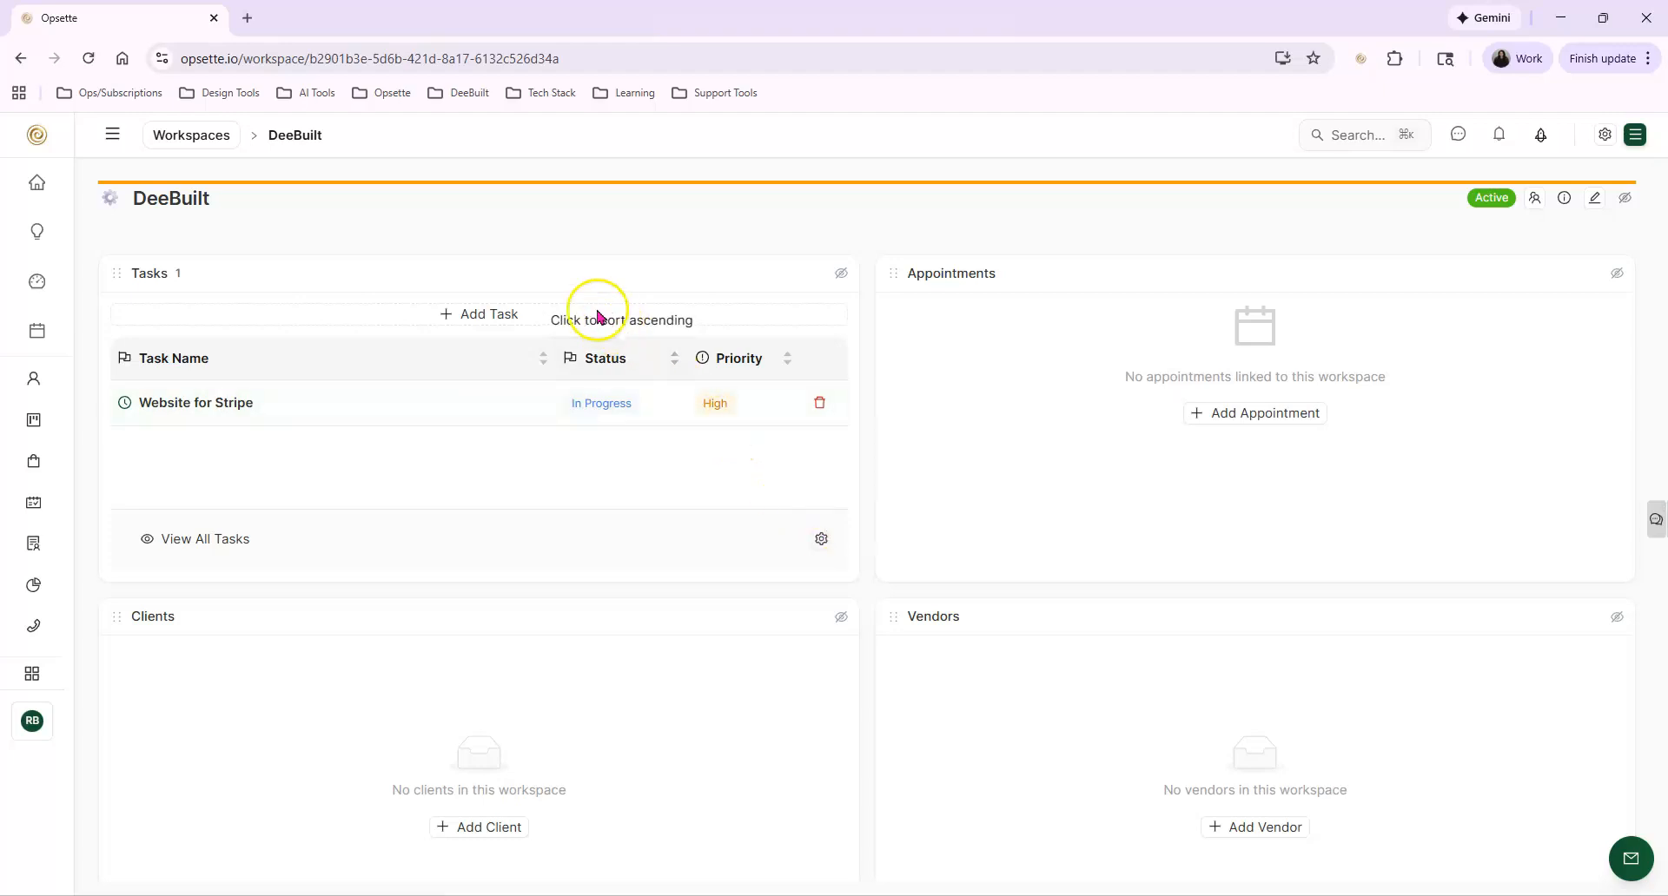
{"action": "scroll", "coordinate": [856, 483], "scroll_direction": "down", "scroll_amount": 5}
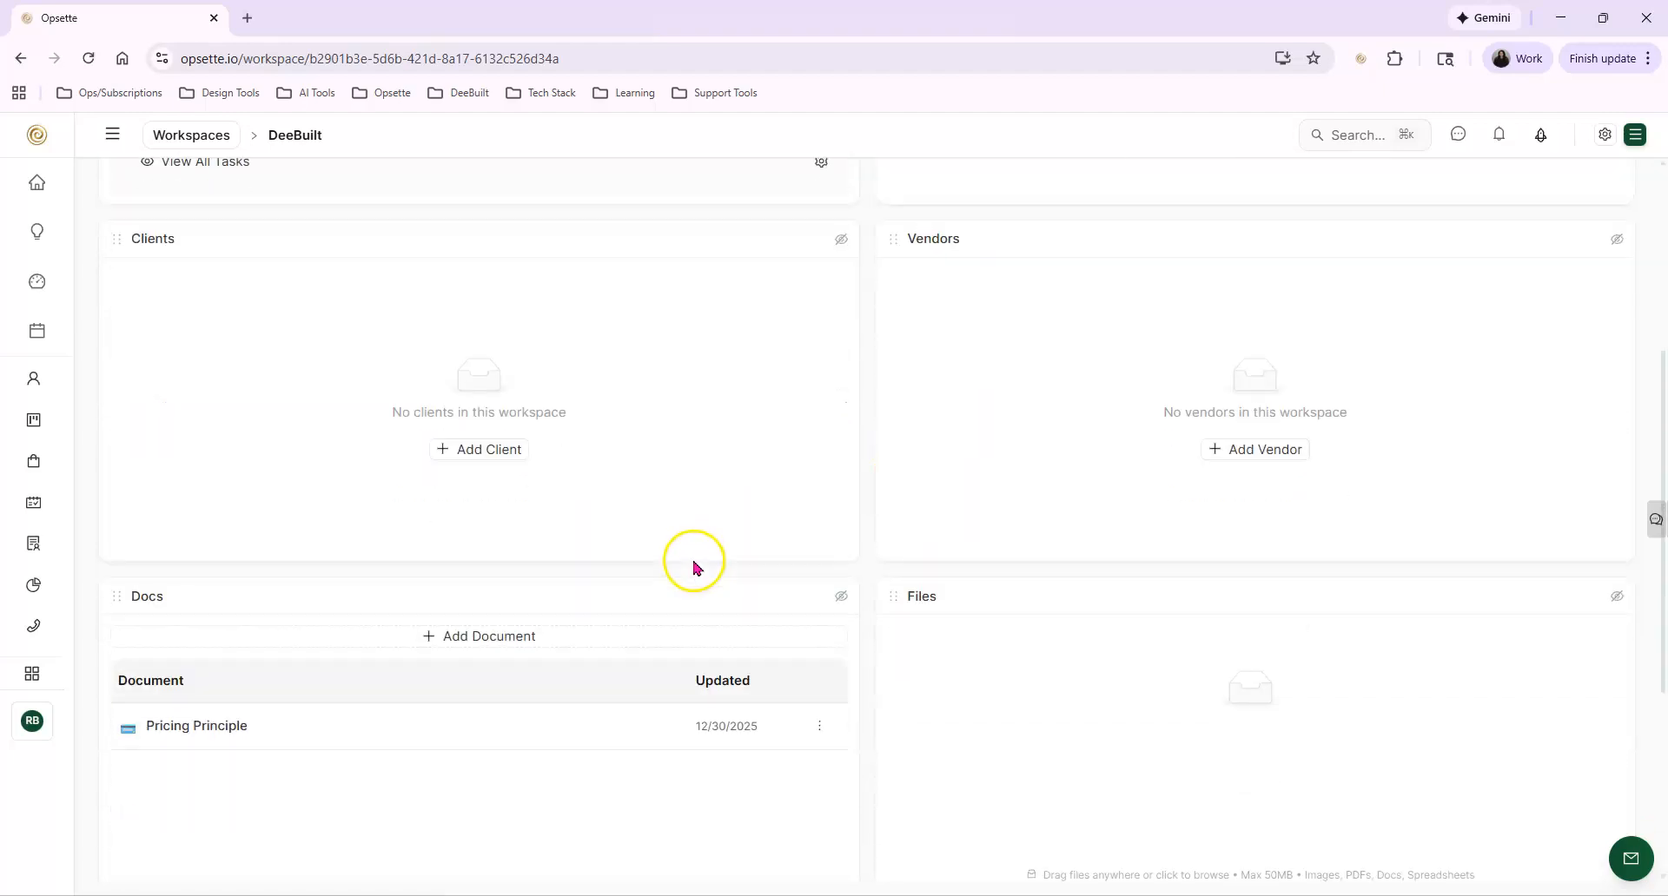
{"action": "scroll", "coordinate": [679, 591], "scroll_direction": "down", "scroll_amount": 2}
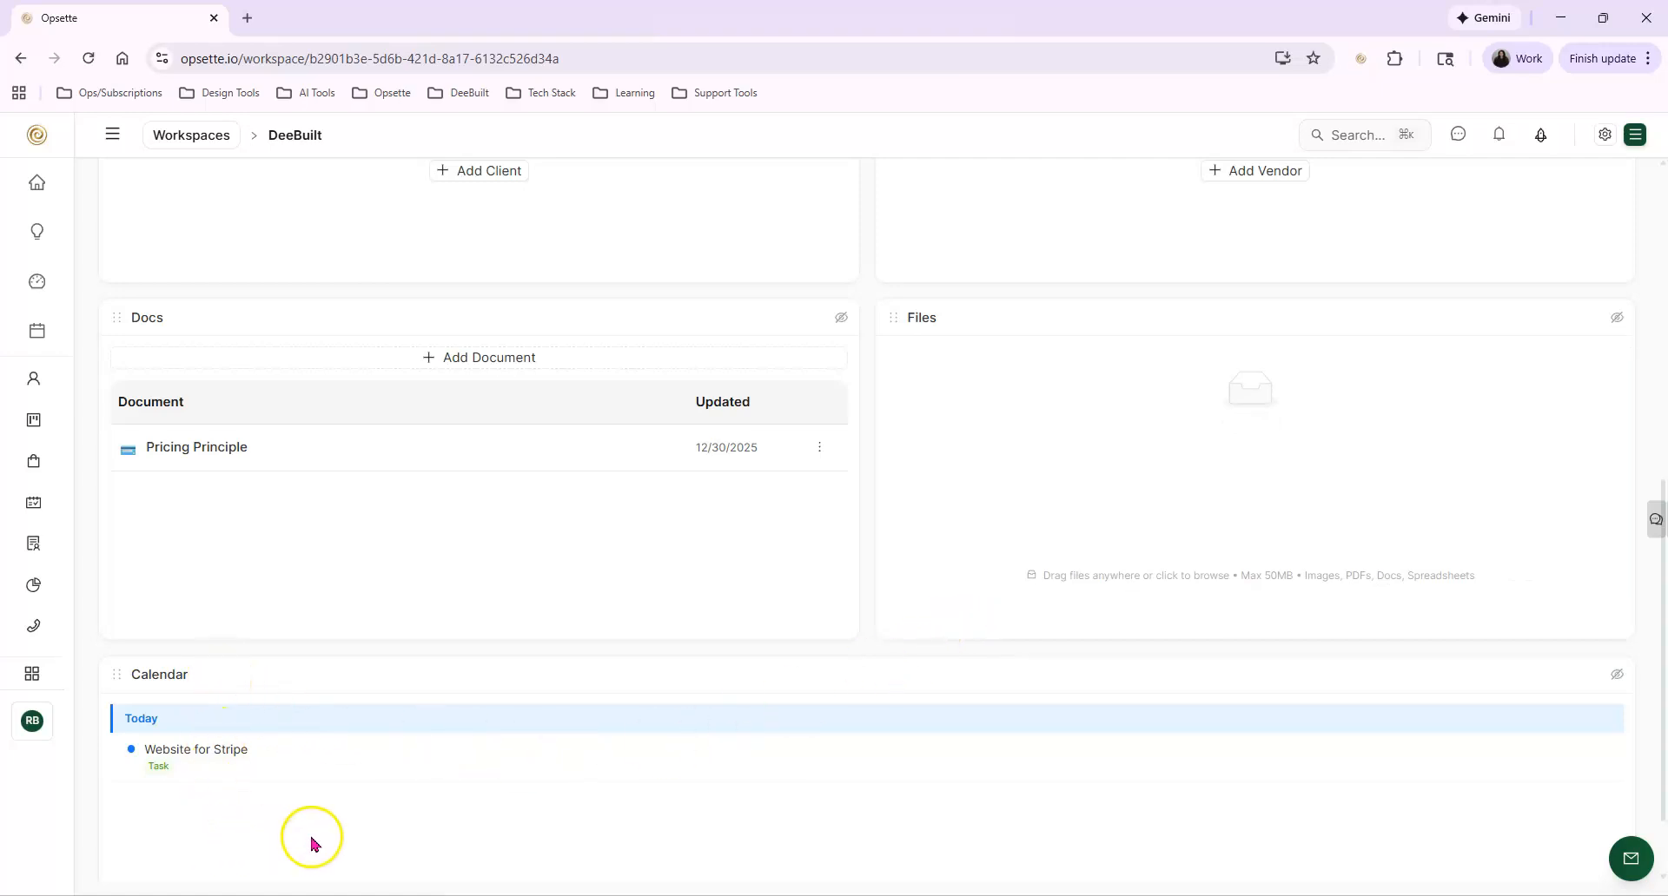
{"action": "scroll", "coordinate": [1042, 625], "scroll_direction": "up", "scroll_amount": 7}
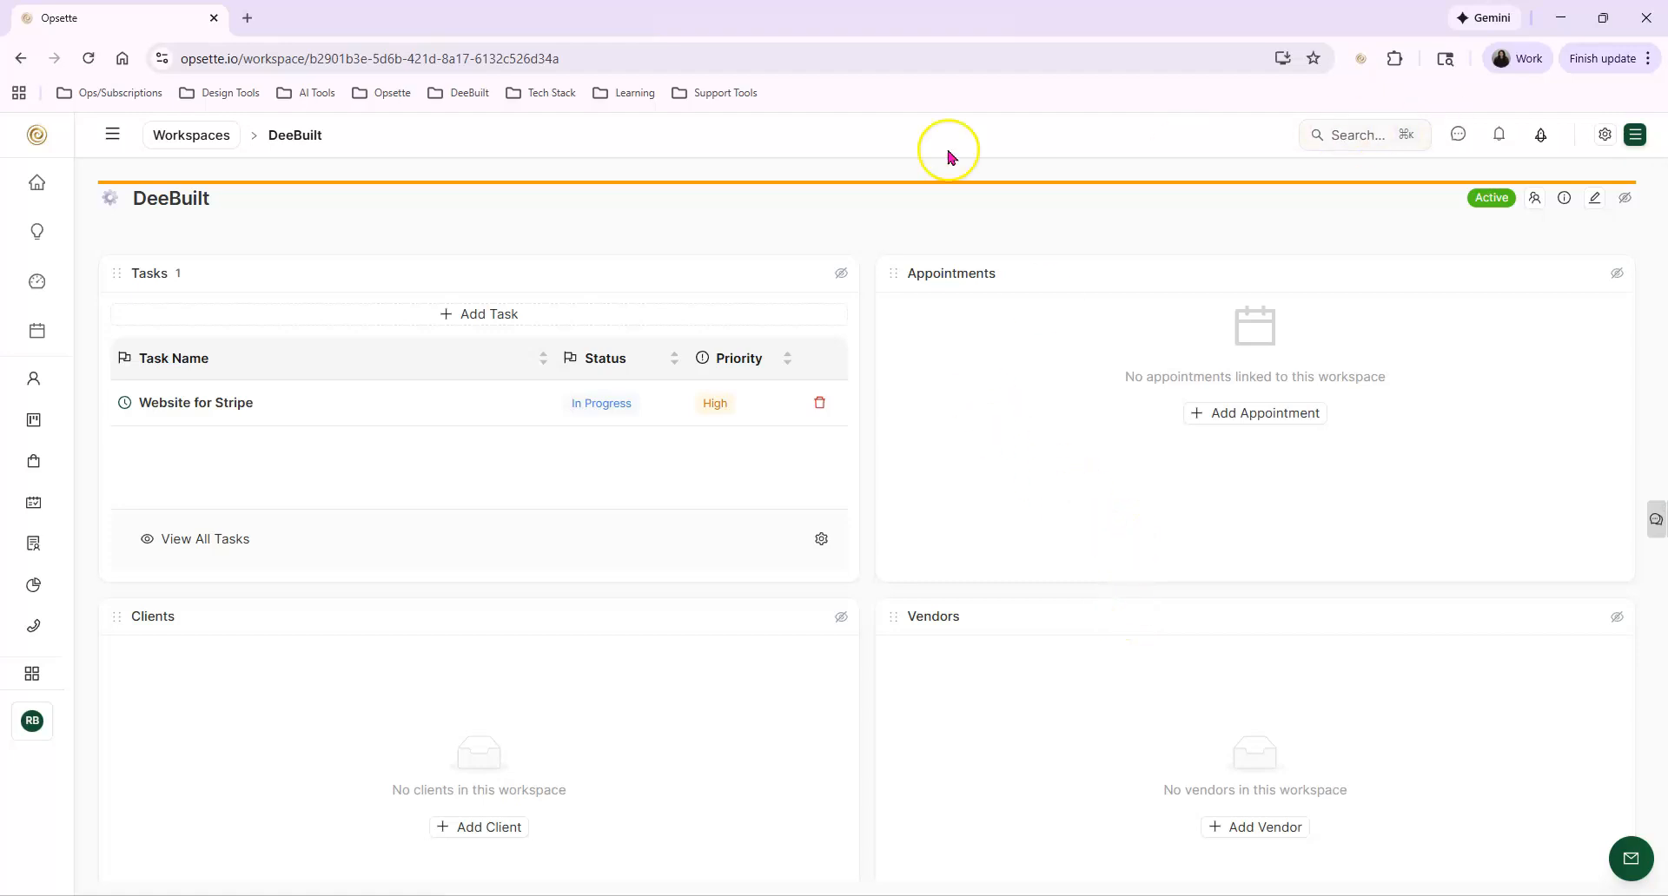
{"action": "mouse_move", "coordinate": [185, 137]}
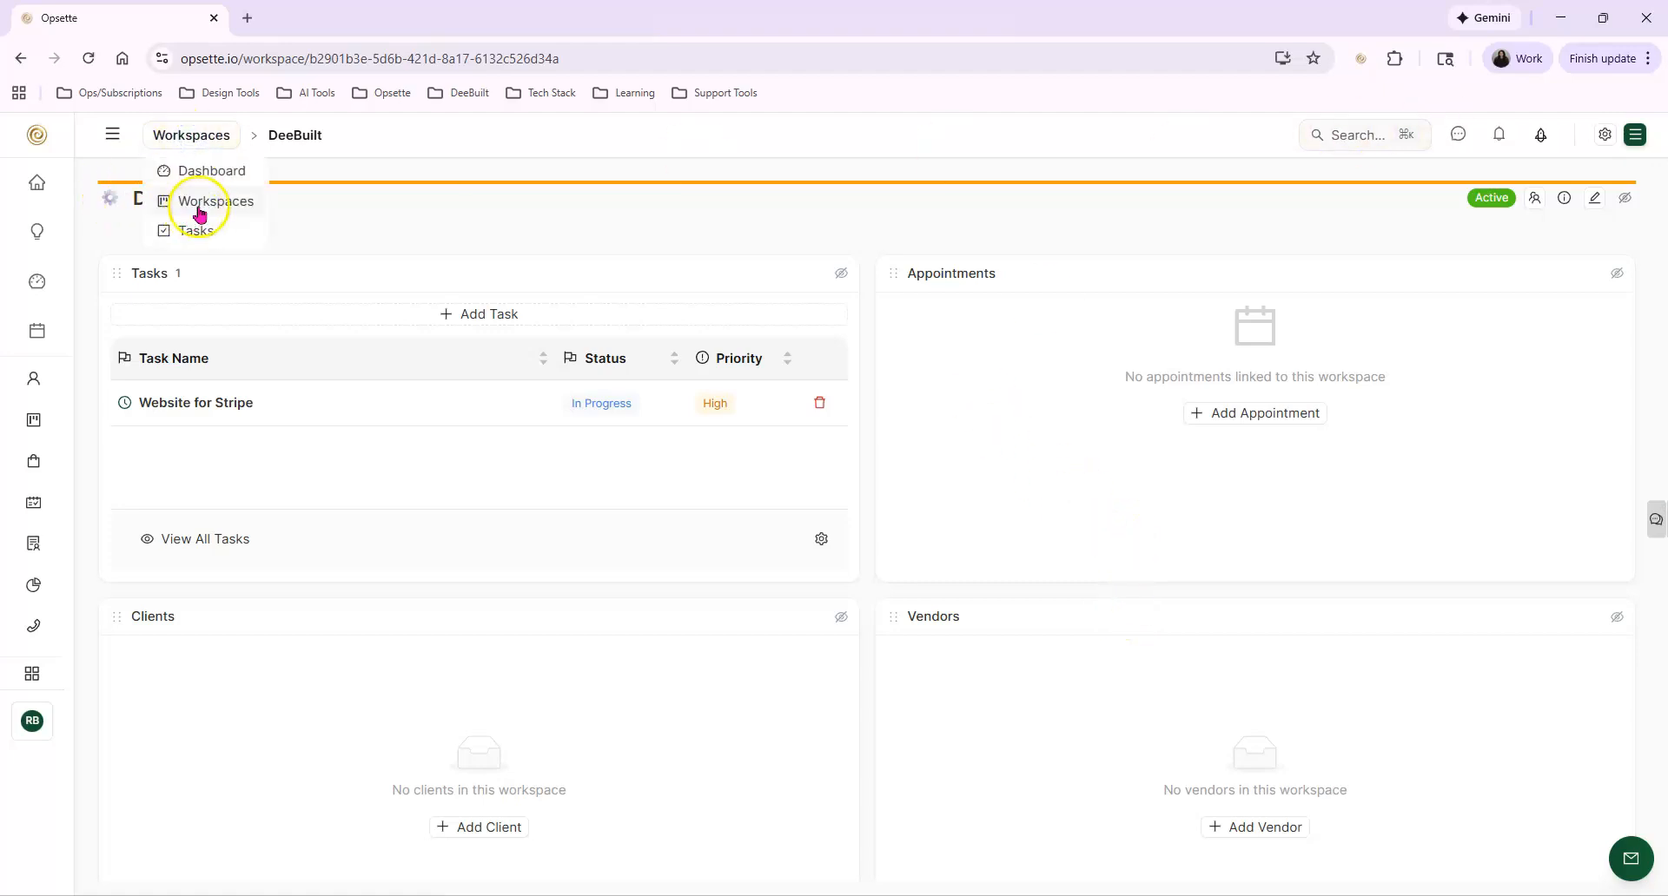
{"action": "left_click", "coordinate": [208, 206]}
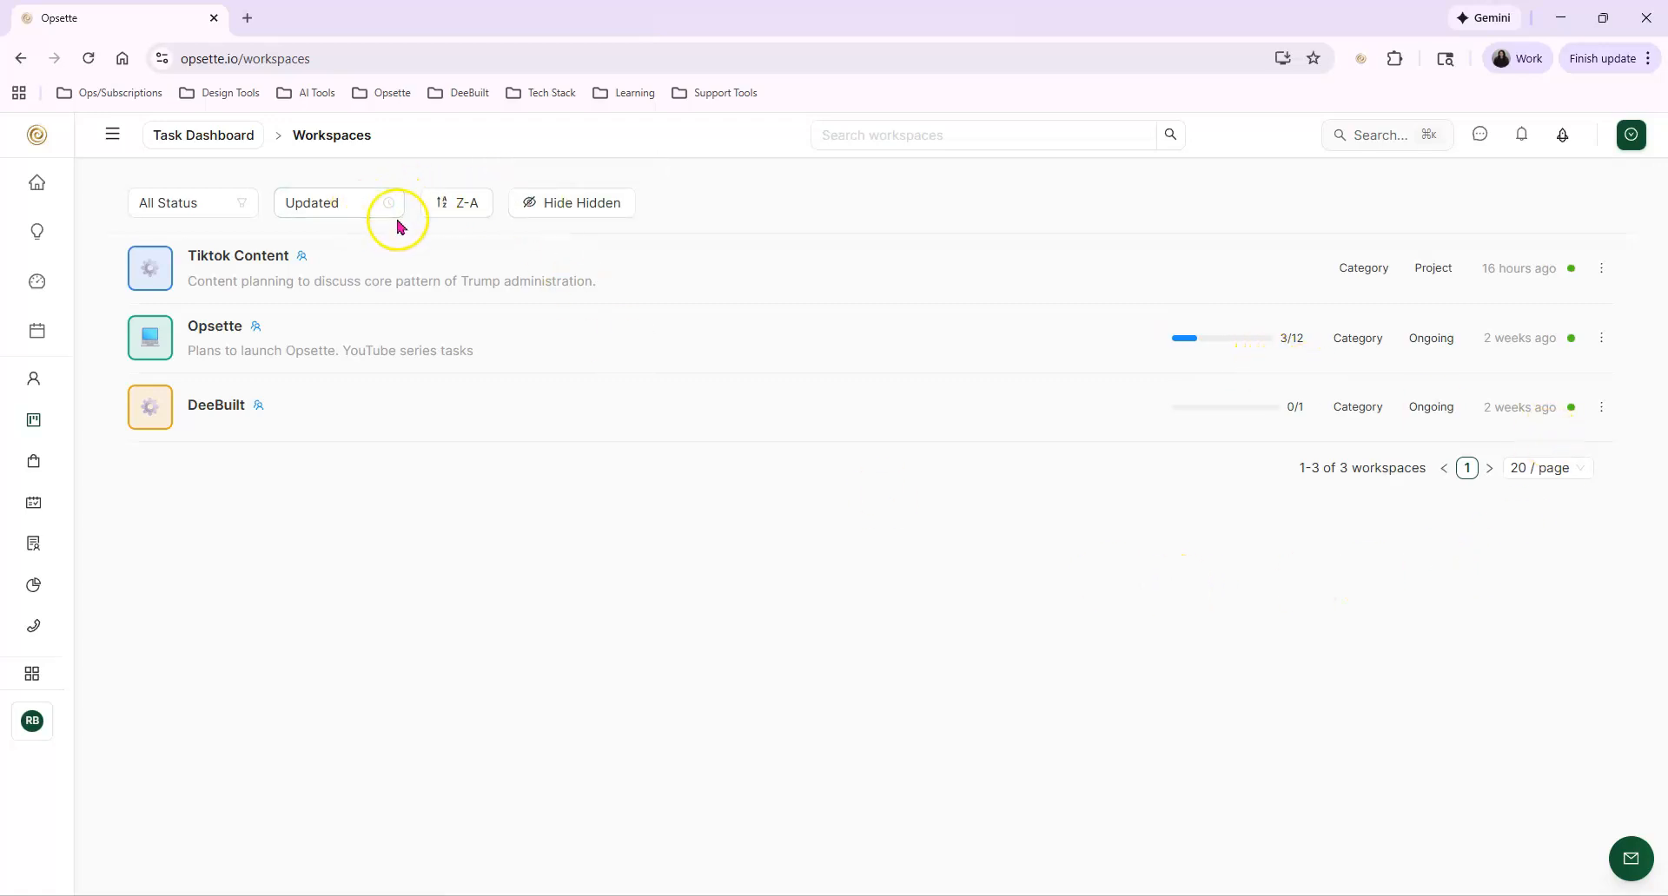
Examine the status filter choices and the sorting choices available for the workspace list
{"action": "left_click", "coordinate": [225, 208]}
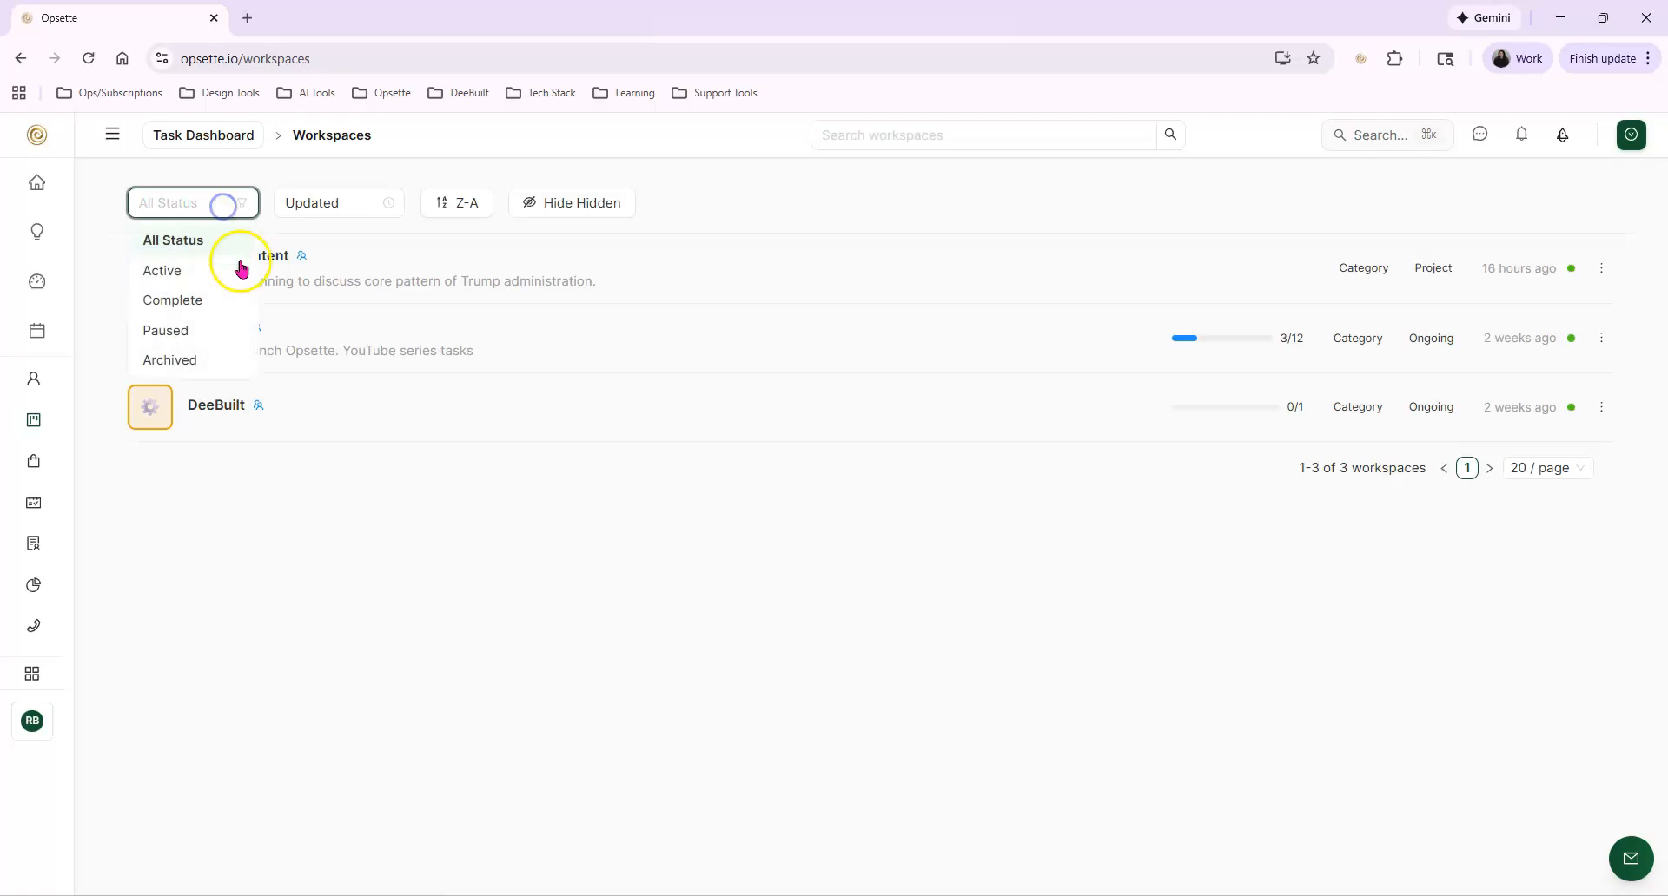
{"action": "left_click", "coordinate": [569, 229]}
{"action": "left_click", "coordinate": [369, 206]}
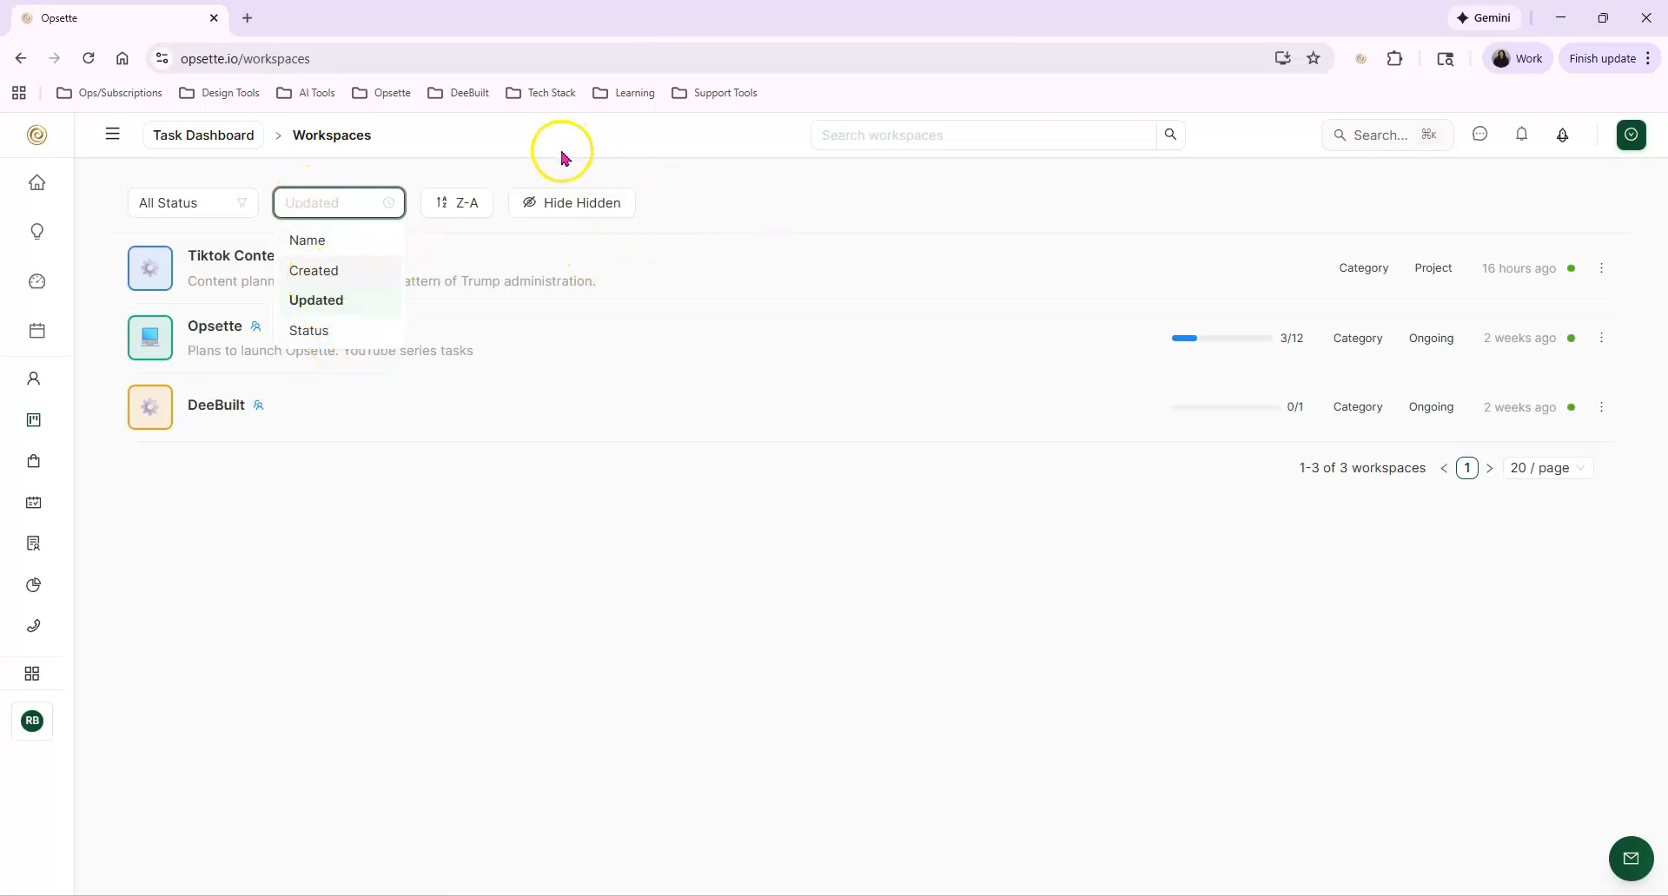
{"action": "left_click", "coordinate": [571, 184]}
Examine the Task Dashboard navigation choices and the actions available for the Opsette workspace
{"action": "mouse_move", "coordinate": [209, 141]}
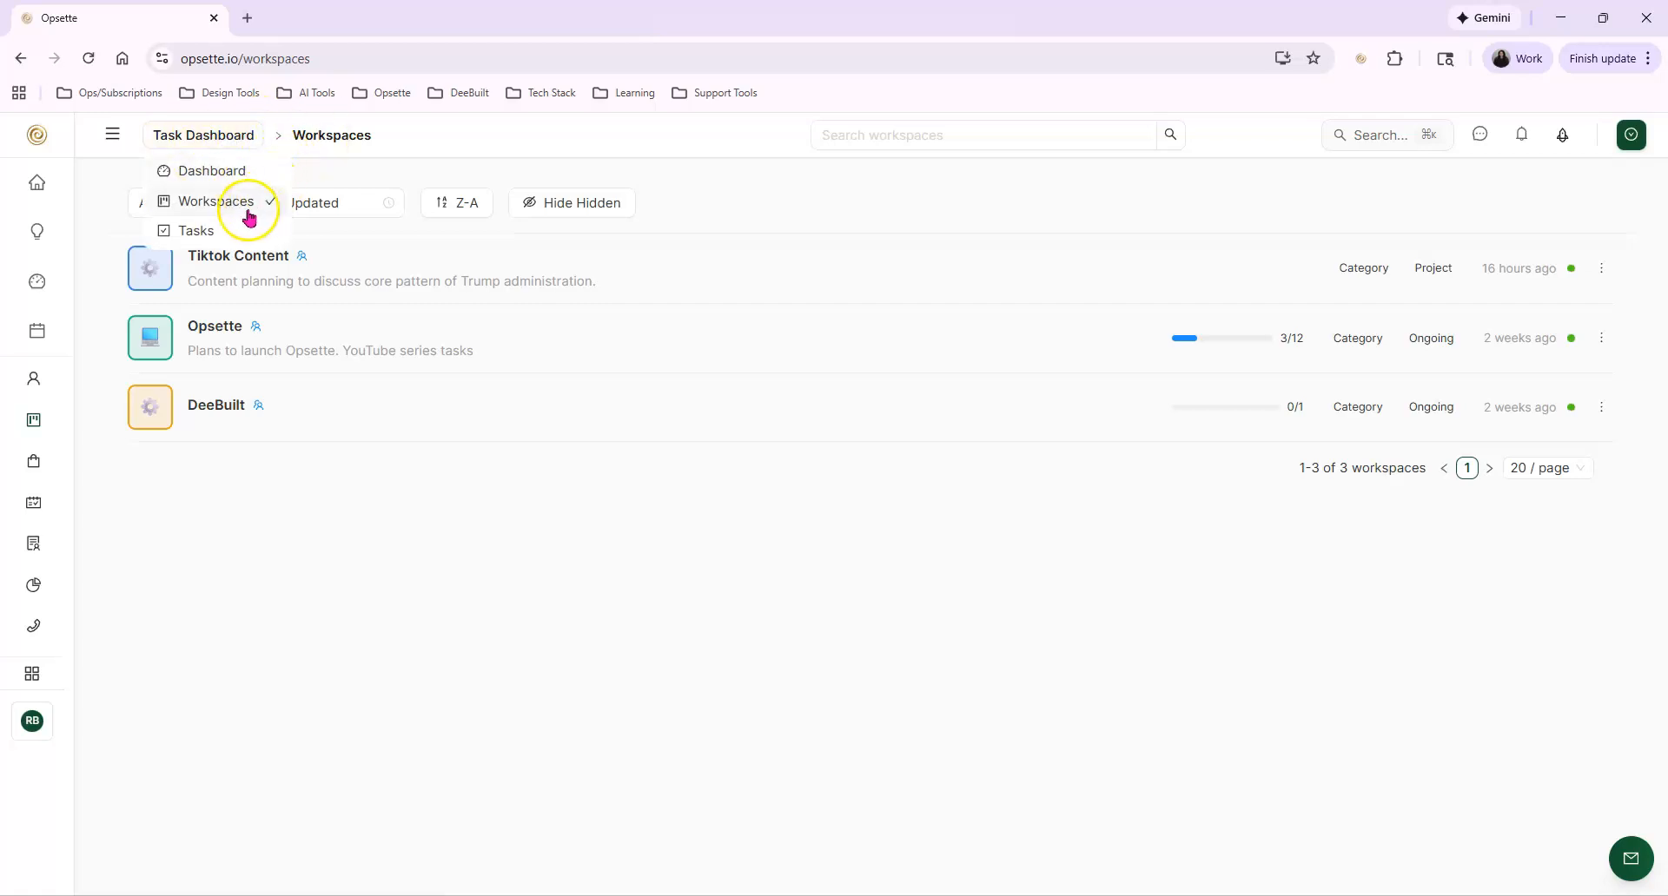
{"action": "left_click", "coordinate": [209, 260]}
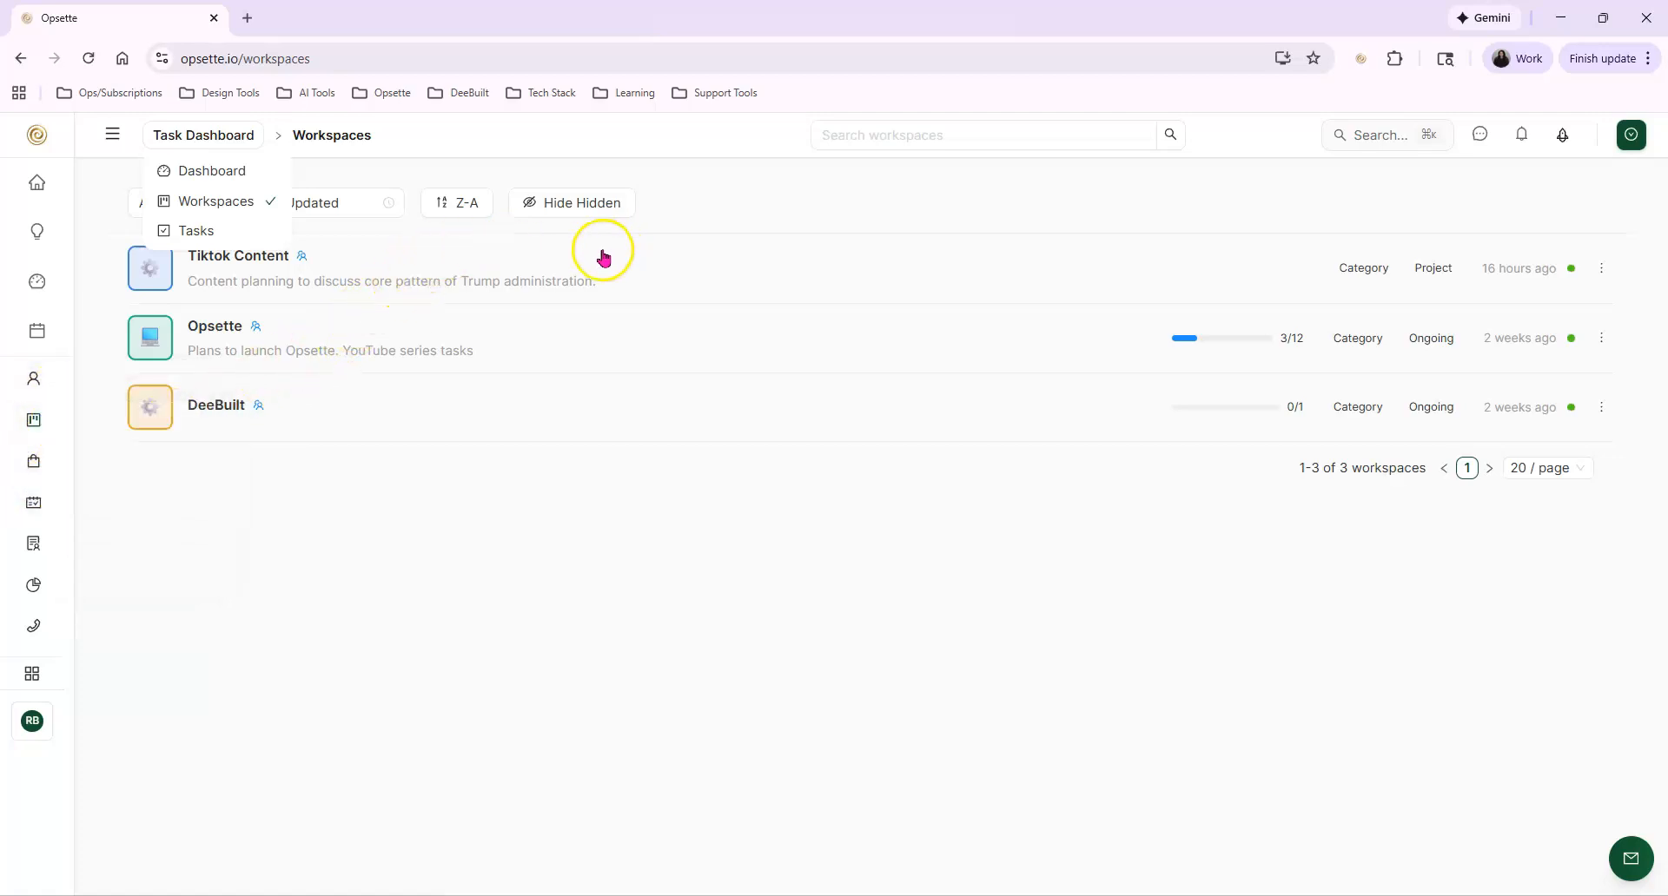
{"action": "left_click", "coordinate": [625, 554]}
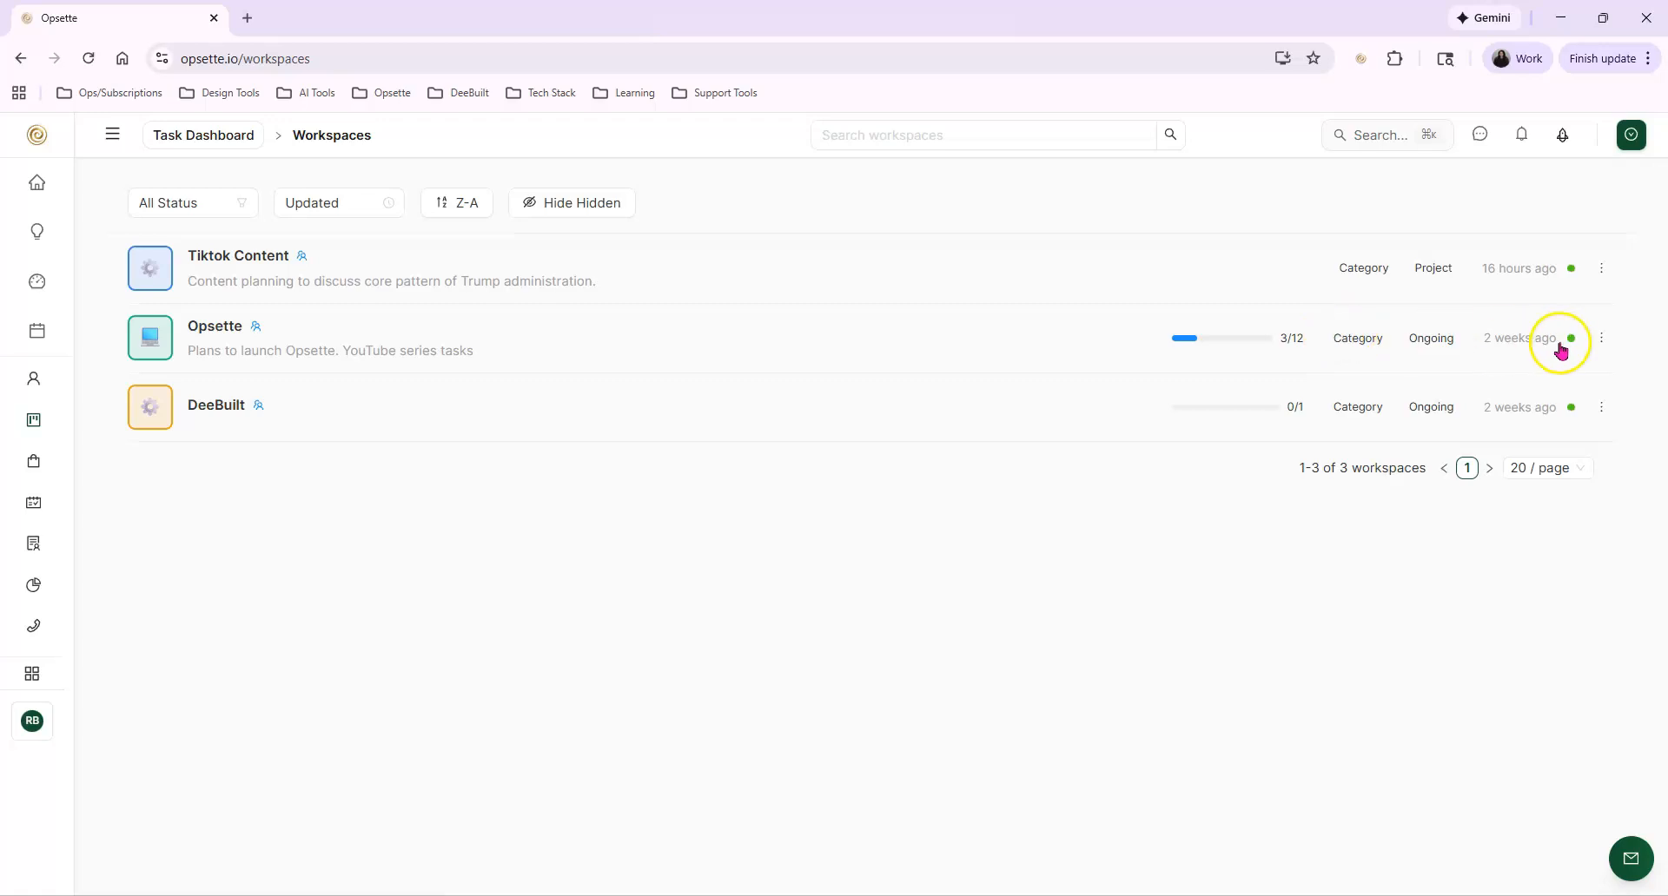
{"action": "left_click", "coordinate": [1601, 340]}
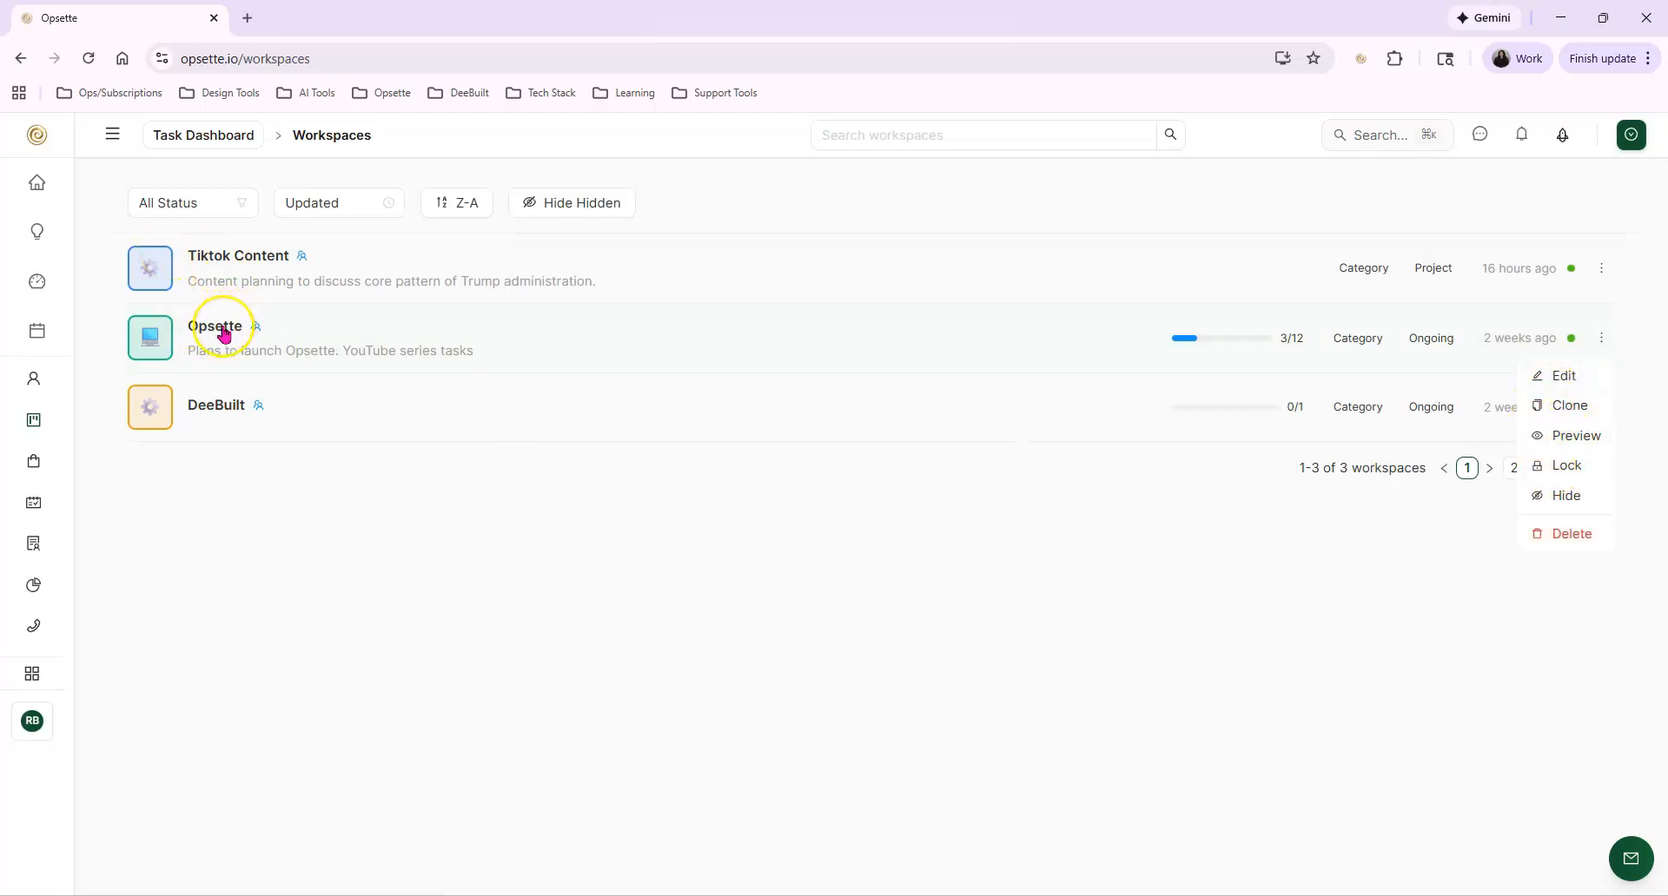
{"action": "left_click", "coordinate": [1005, 225]}
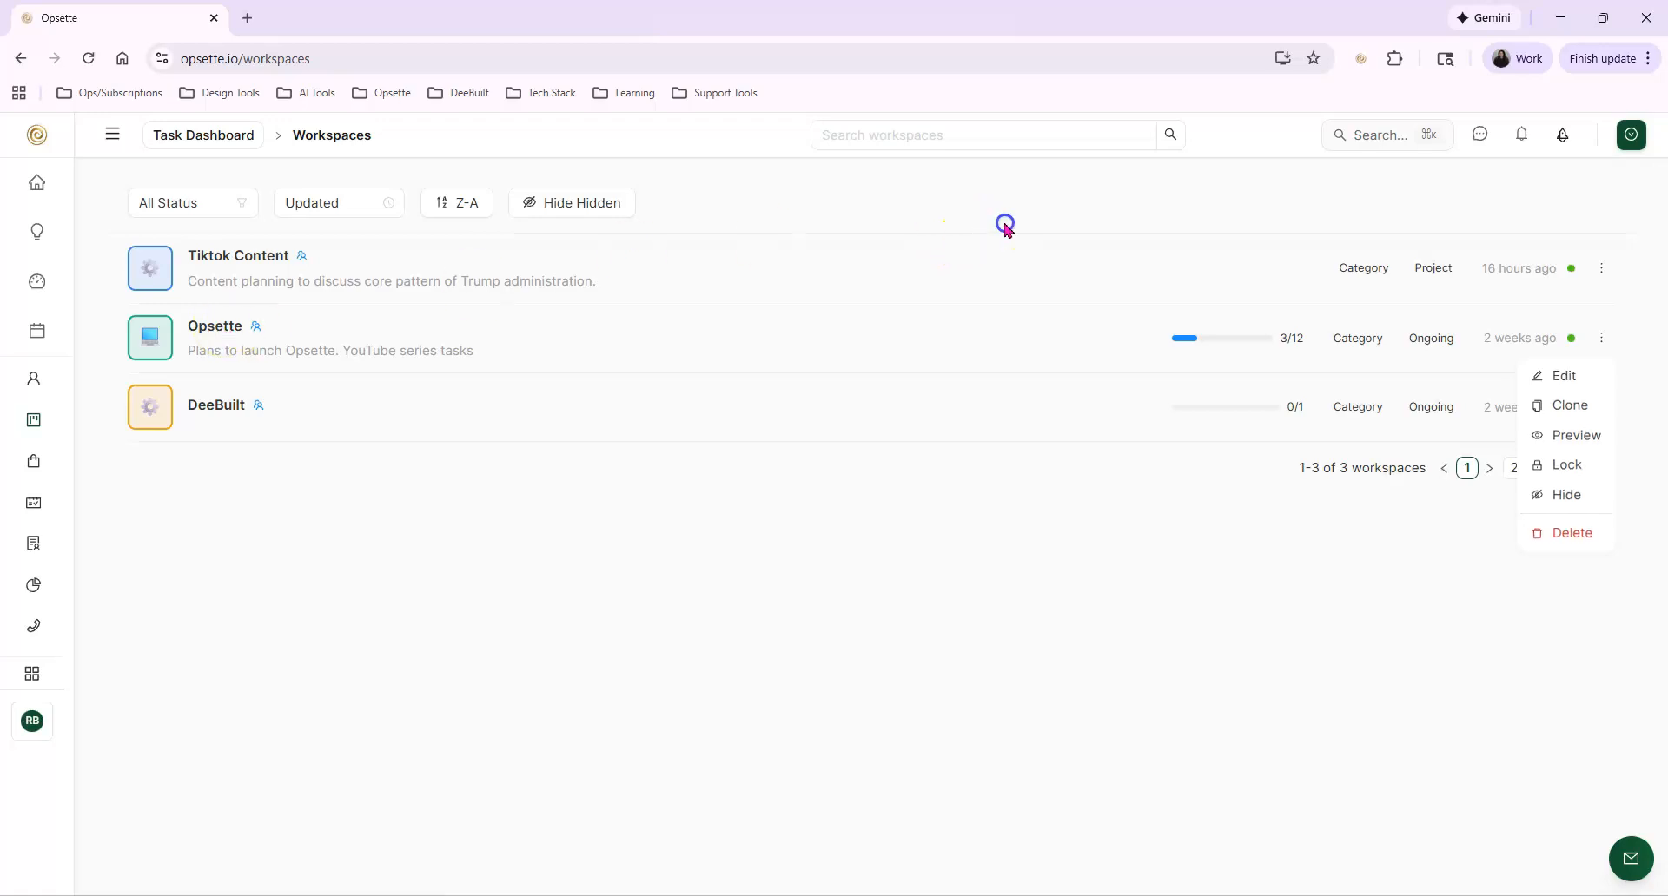
Open a blank new workspace form and examine its type field and category choices
{"action": "left_click", "coordinate": [1628, 133]}
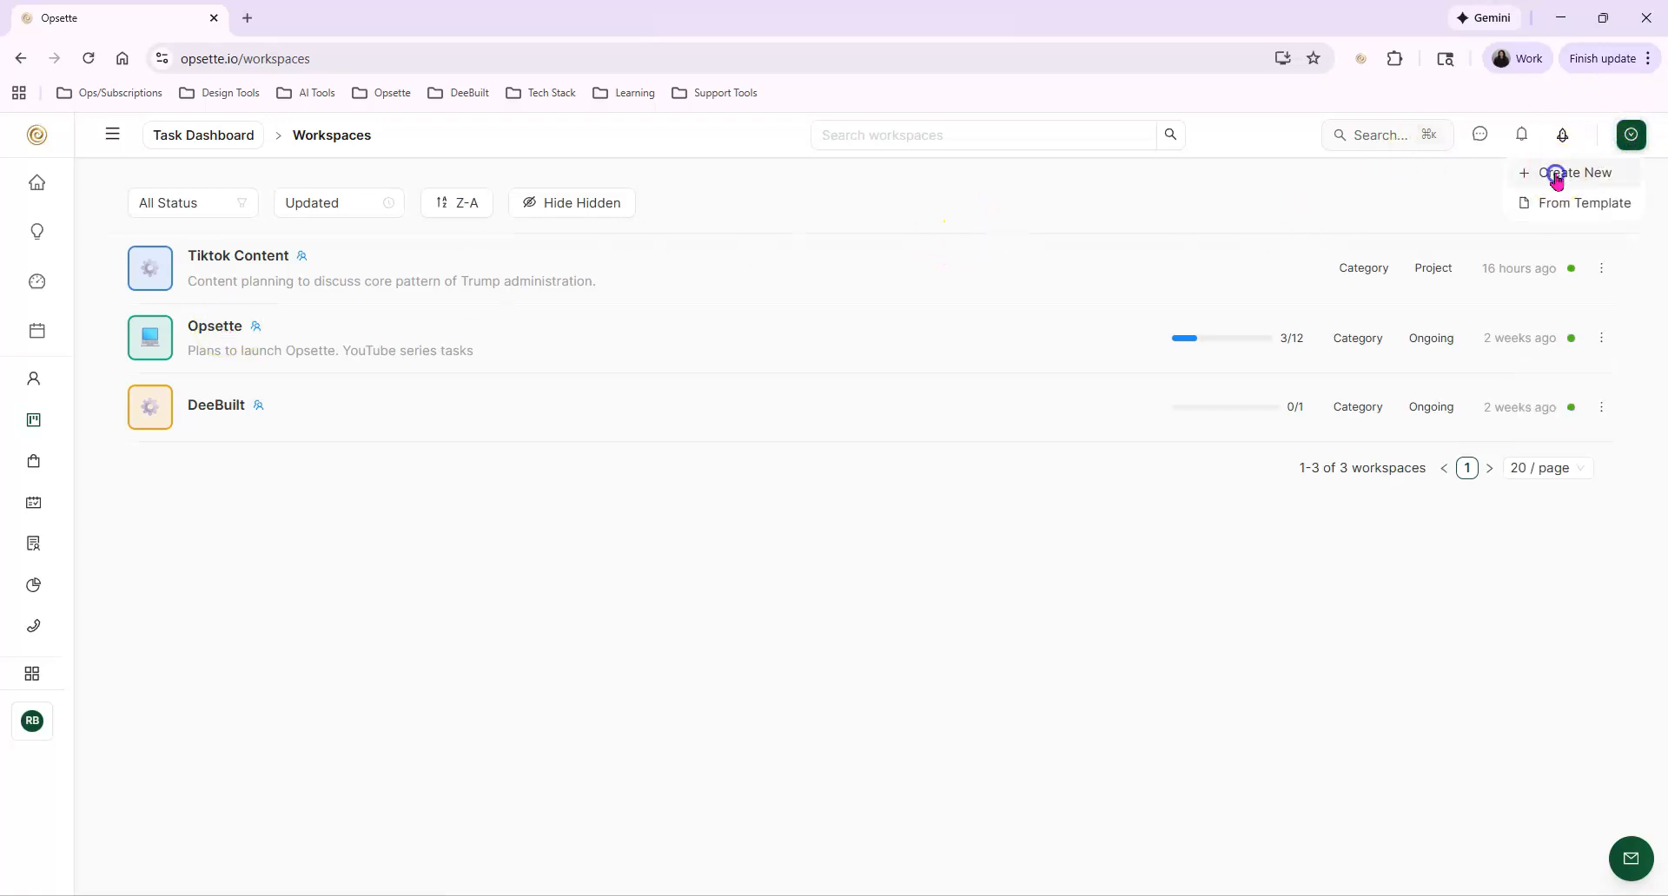
{"action": "left_click", "coordinate": [1569, 173]}
{"action": "key", "text": "Escape"}
{"action": "scroll", "coordinate": [717, 550], "scroll_direction": "up", "scroll_amount": 6}
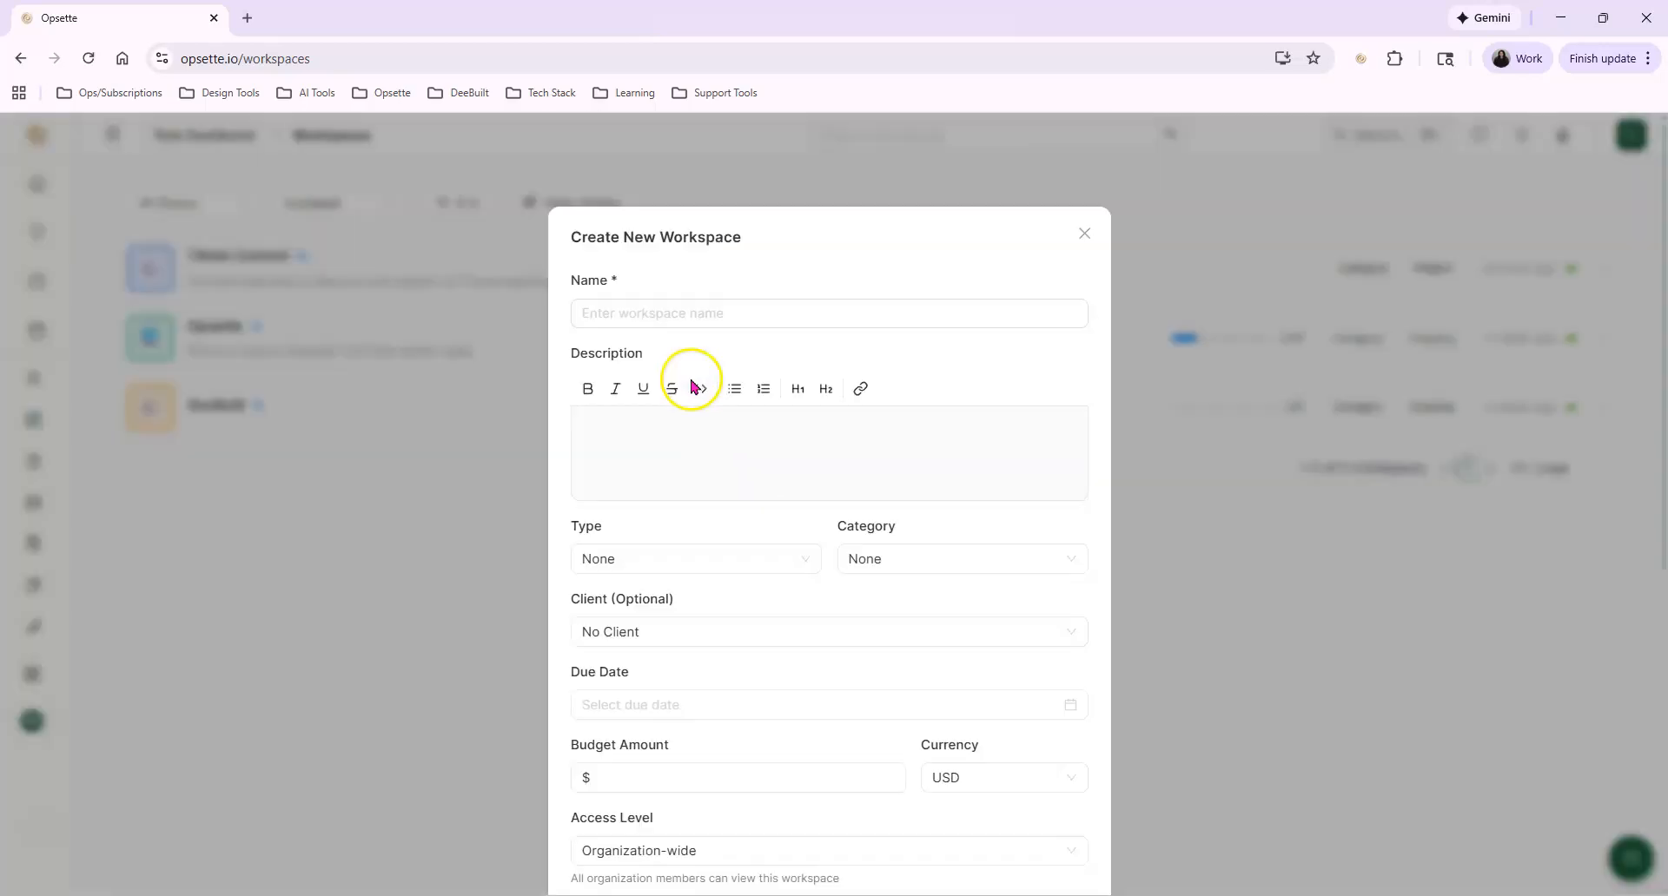
{"action": "scroll", "coordinate": [756, 446], "scroll_direction": "down", "scroll_amount": 2}
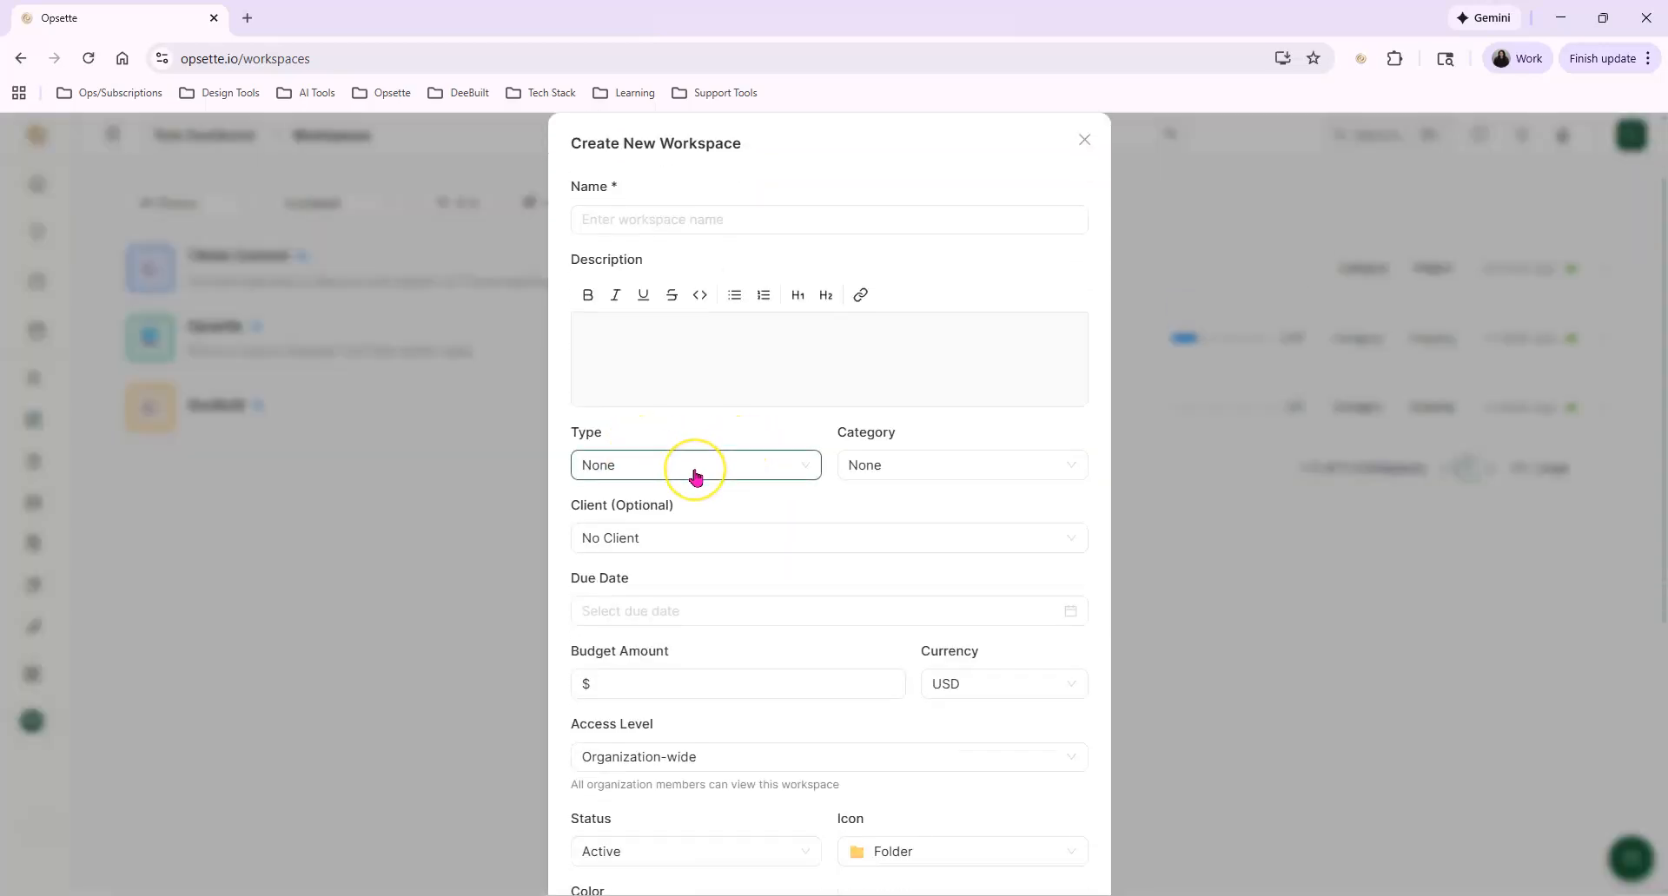
{"action": "left_click", "coordinate": [926, 476]}
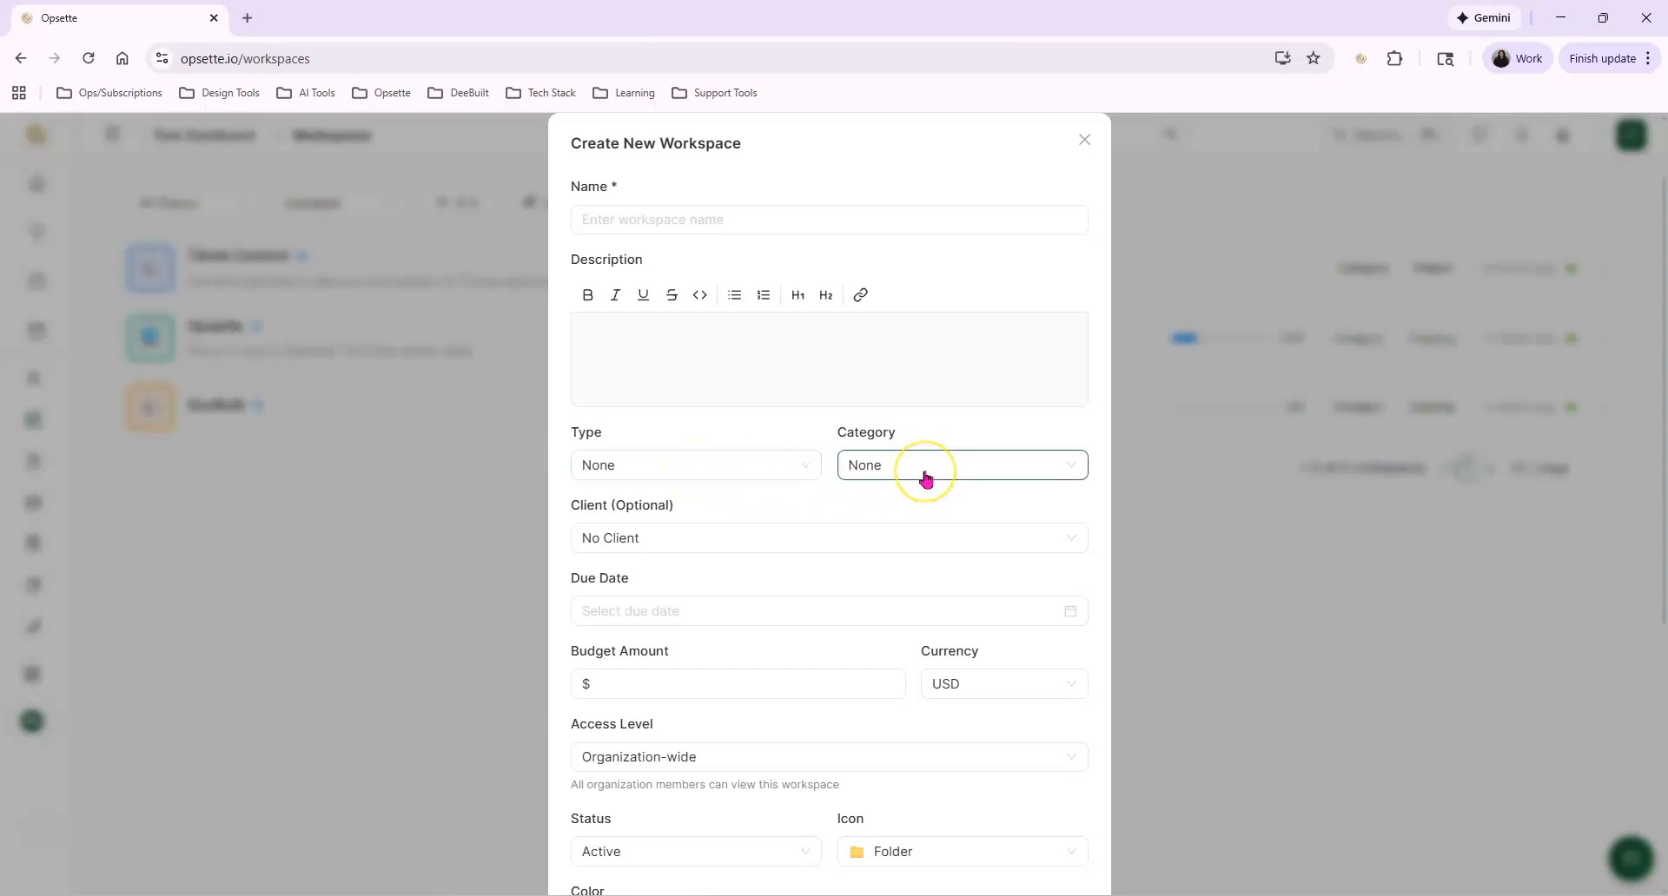
{"action": "left_click", "coordinate": [868, 477]}
{"action": "left_click", "coordinate": [909, 478]}
{"action": "left_click", "coordinate": [820, 434]}
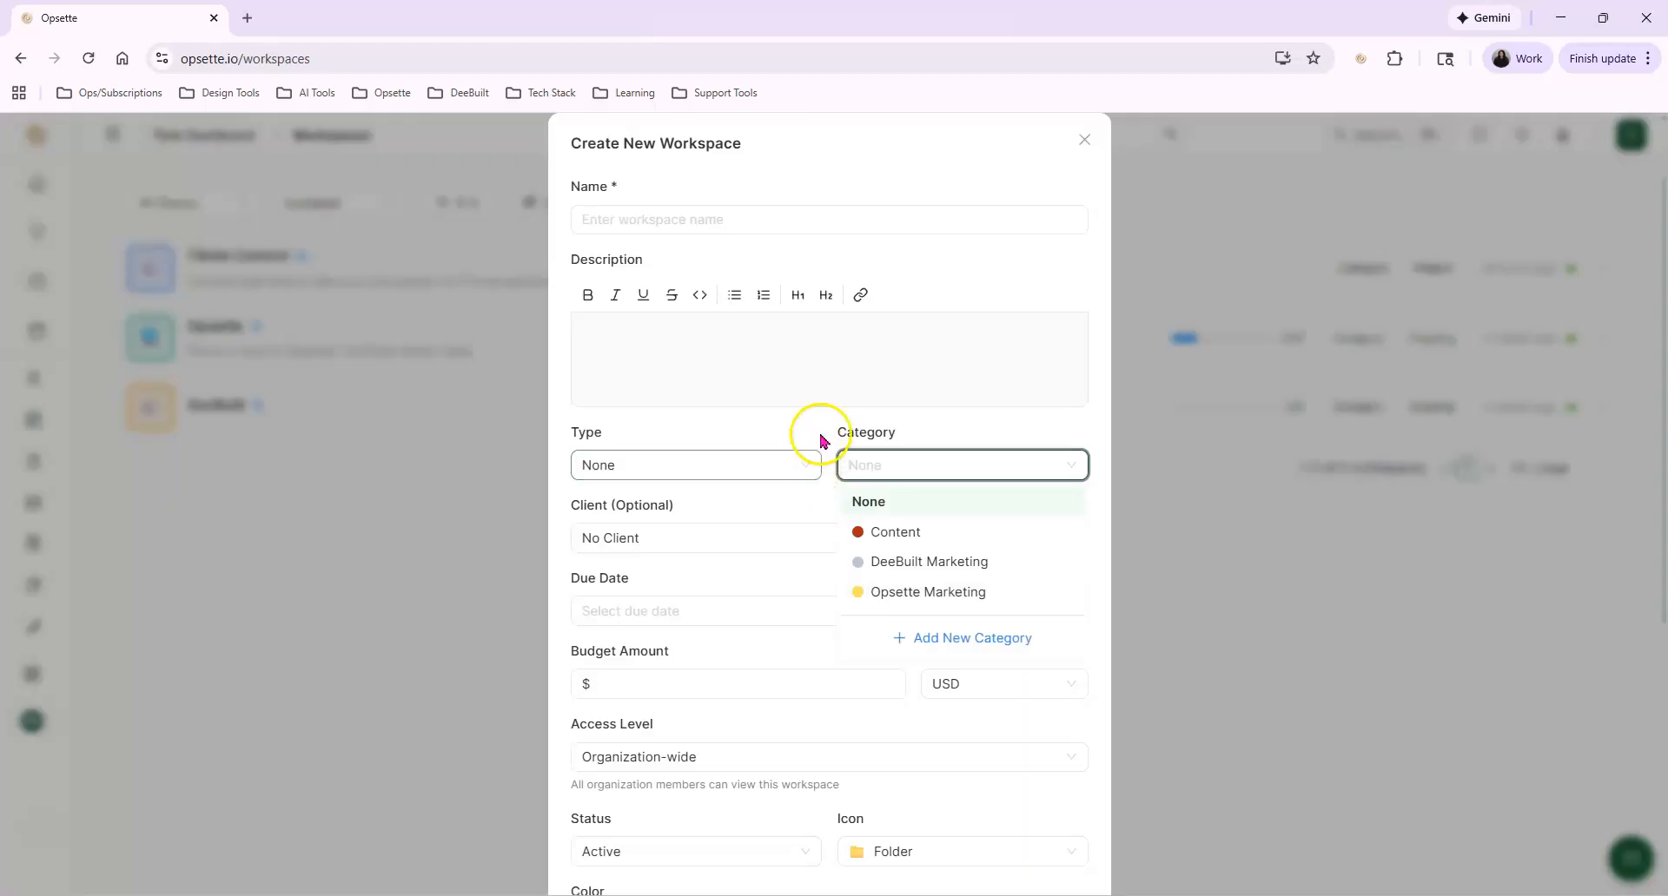
Review the blank workspace's budget, access, status, color and widget settings, and cancel its creation
{"action": "scroll", "coordinate": [822, 451], "scroll_direction": "down", "scroll_amount": 2}
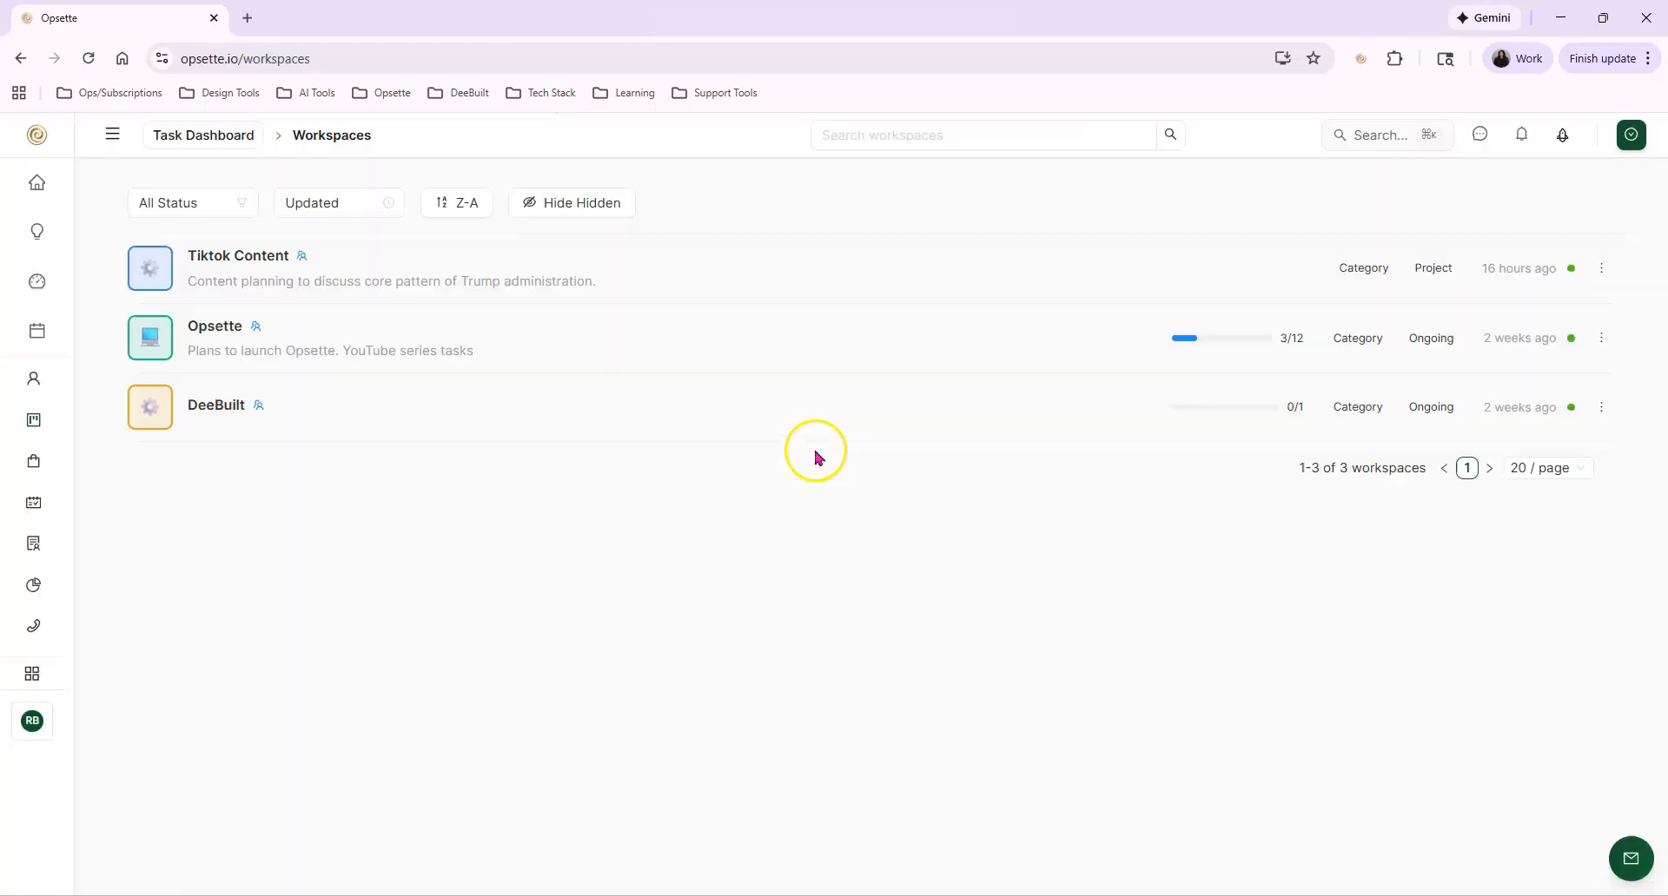
{"action": "scroll", "coordinate": [817, 450], "scroll_direction": "down", "scroll_amount": 1}
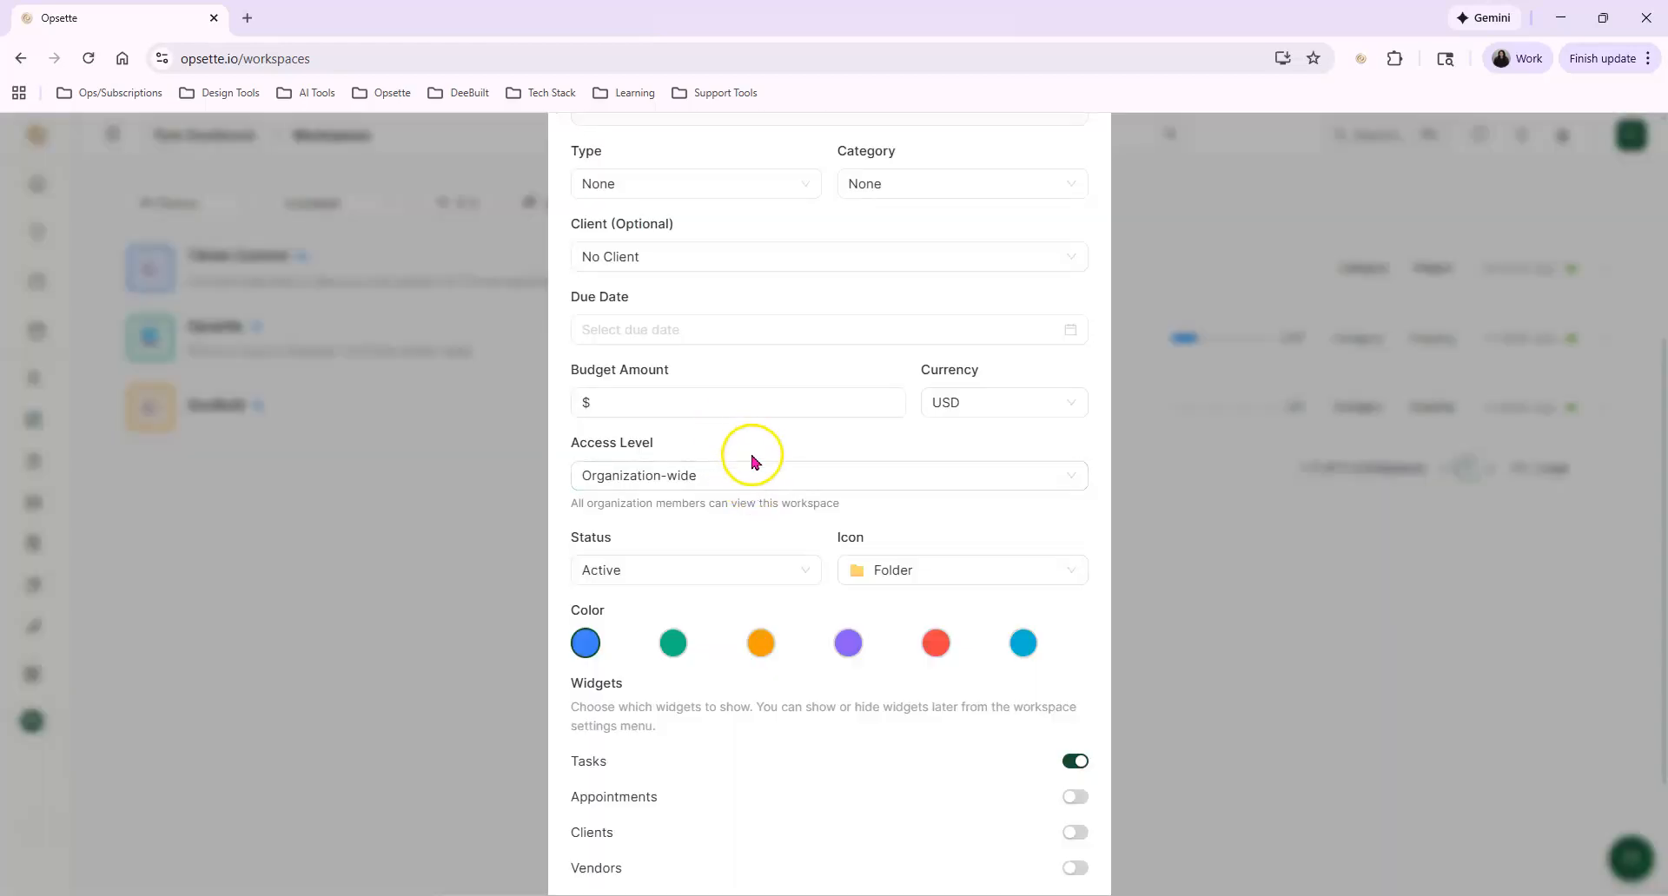
{"action": "scroll", "coordinate": [748, 461], "scroll_direction": "down", "scroll_amount": 2}
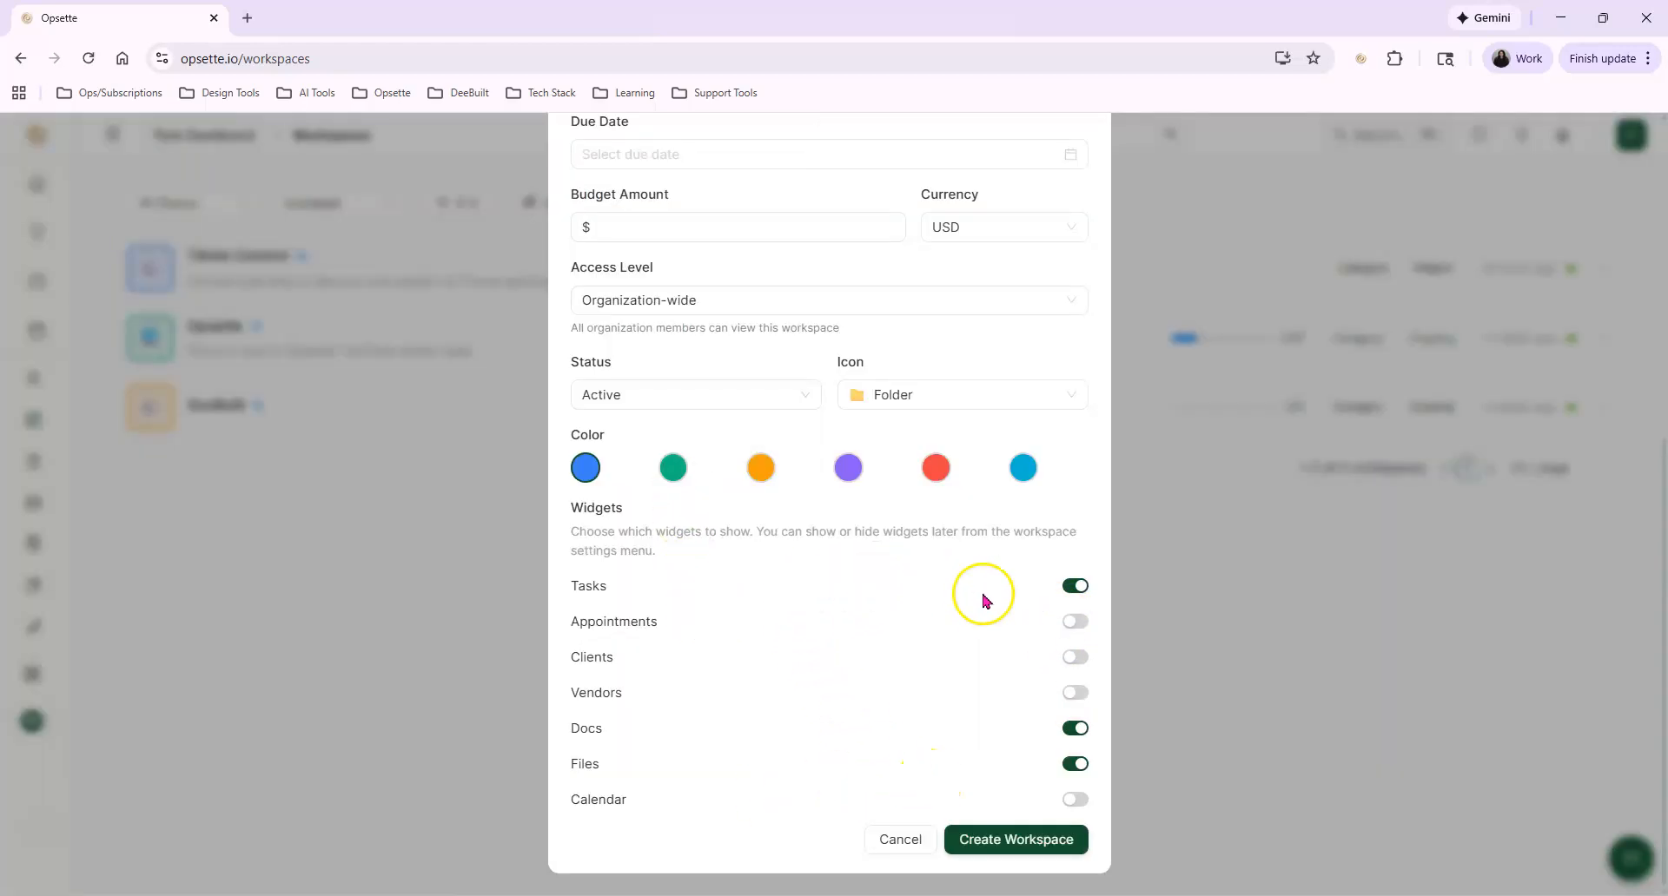
{"action": "left_click", "coordinate": [886, 841]}
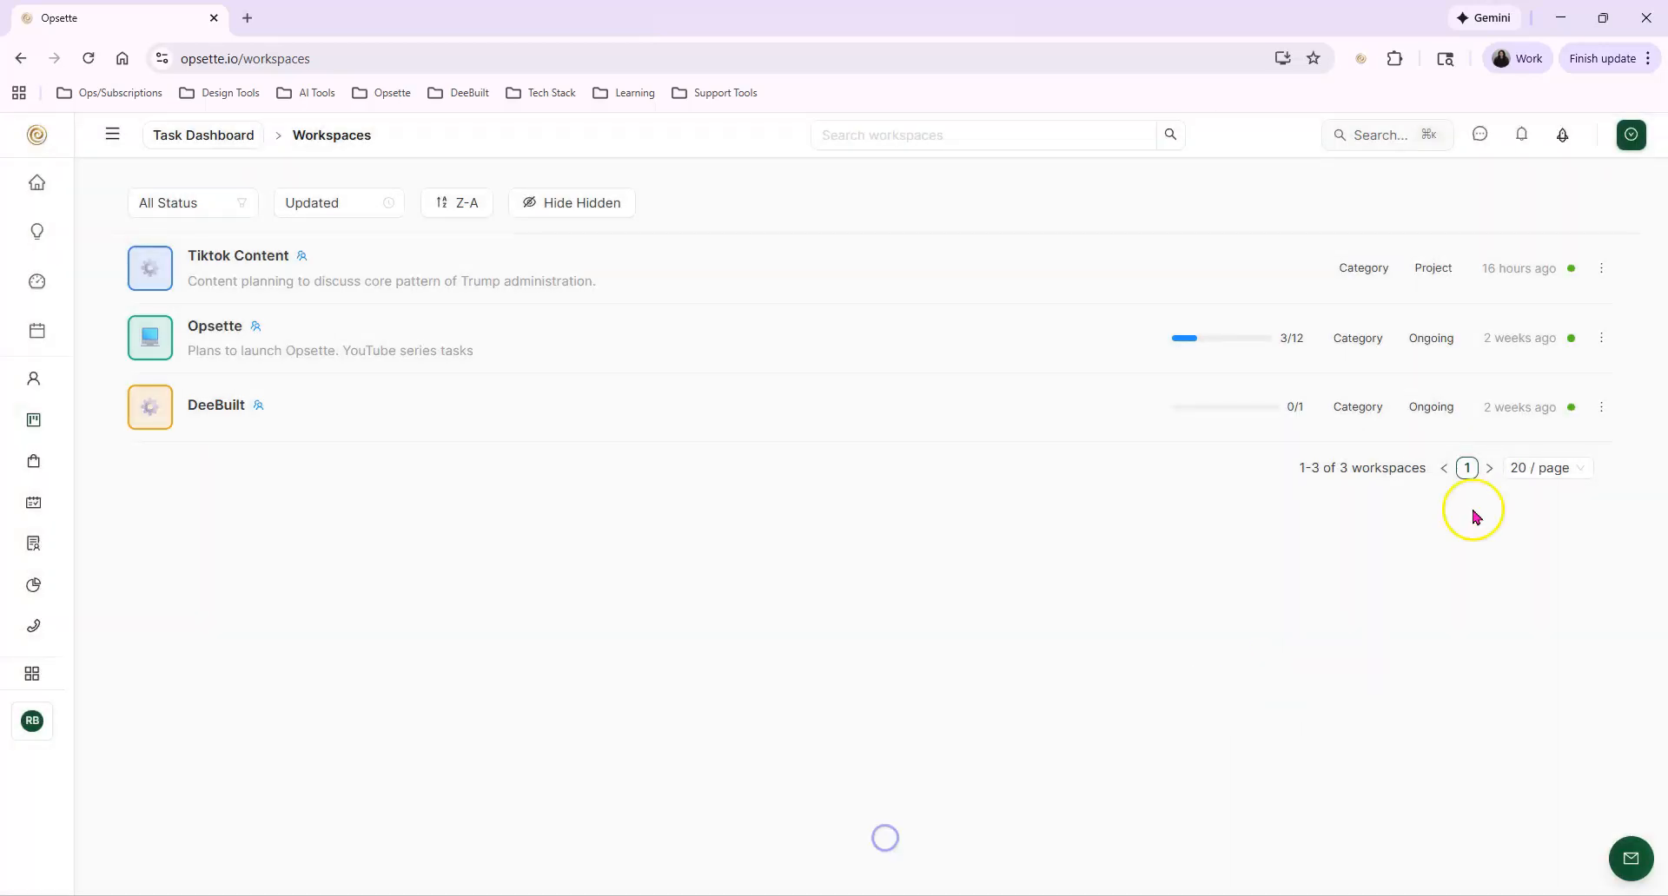
Start a workspace from the New Client Onboarding template and examine its name, description, category and client fields
{"action": "mouse_move", "coordinate": [1635, 137]}
{"action": "left_click", "coordinate": [1578, 202]}
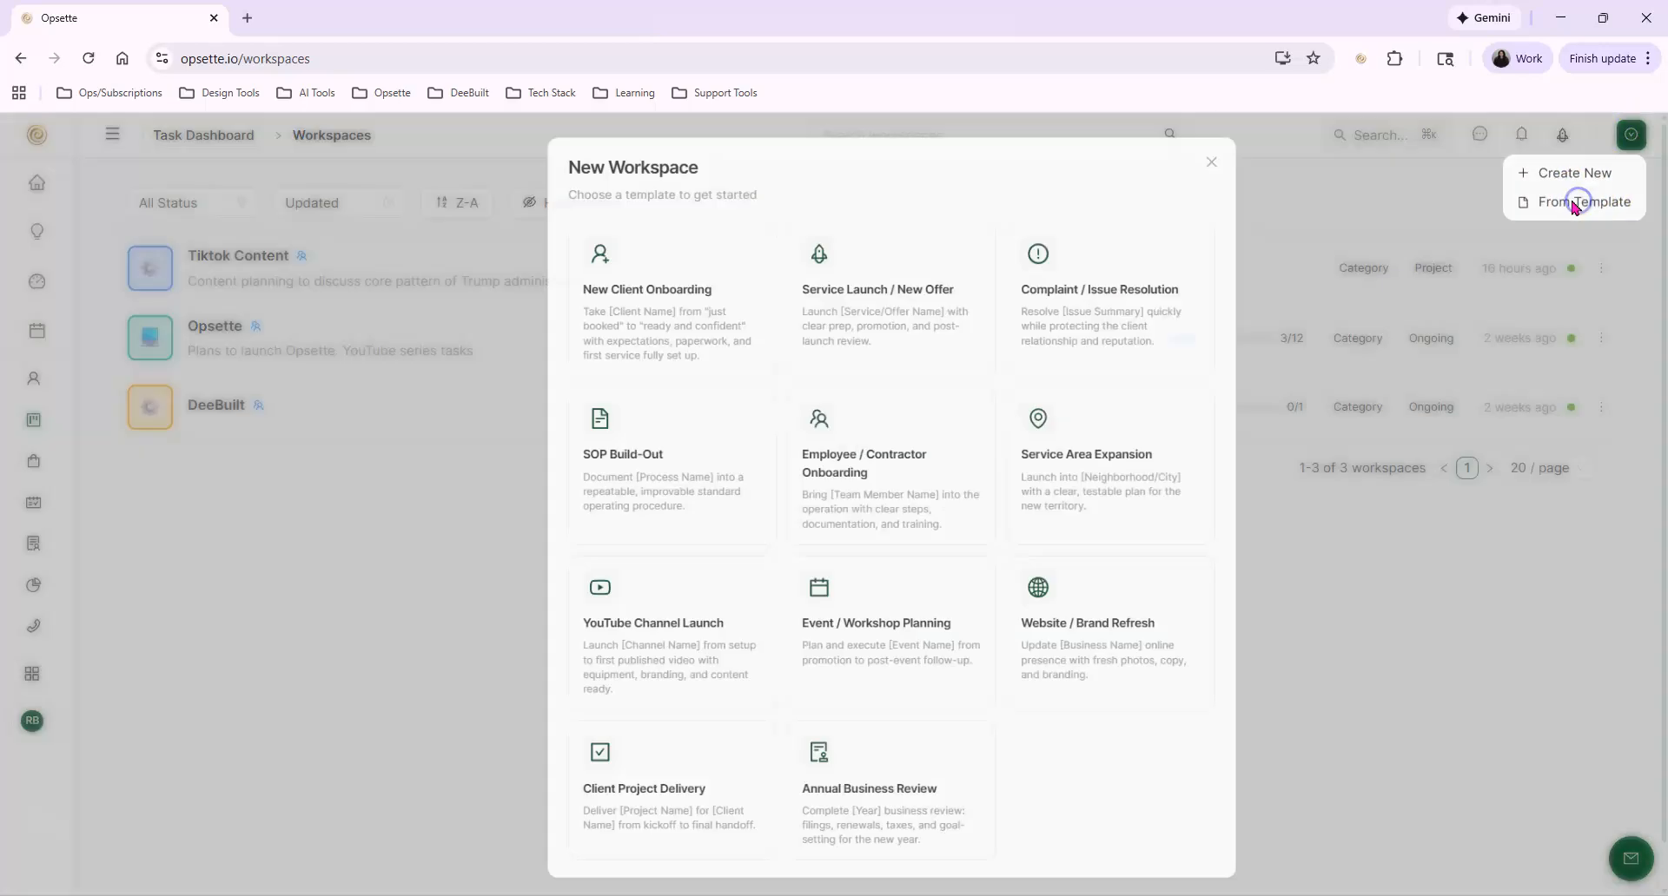
{"action": "scroll", "coordinate": [668, 384], "scroll_direction": "down", "scroll_amount": 1}
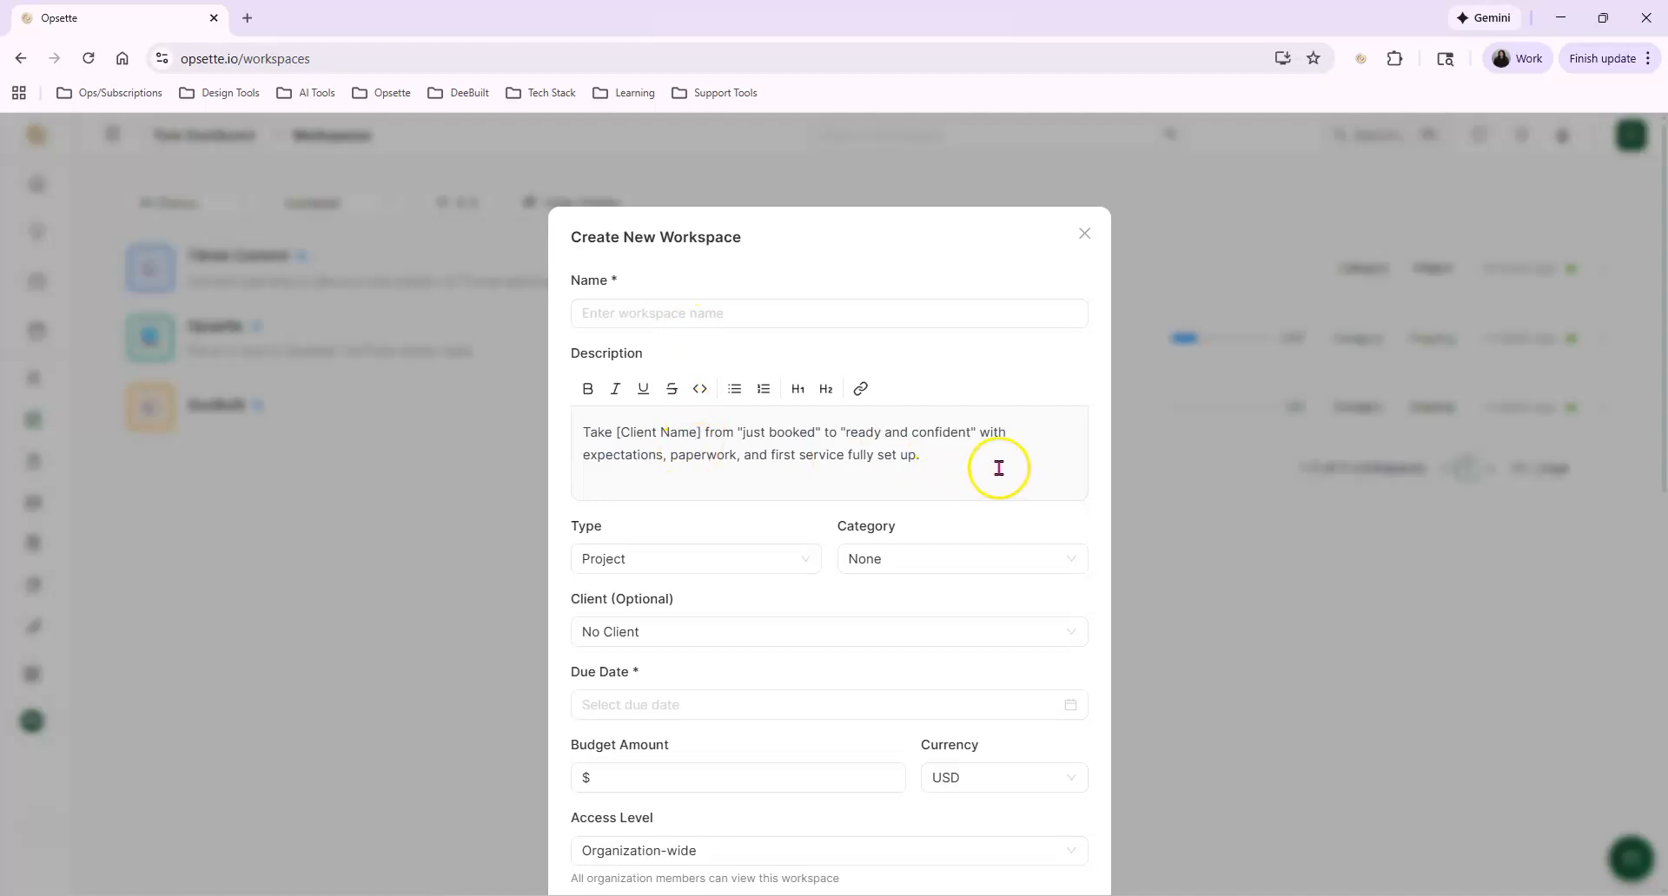
{"action": "left_click", "coordinate": [879, 569]}
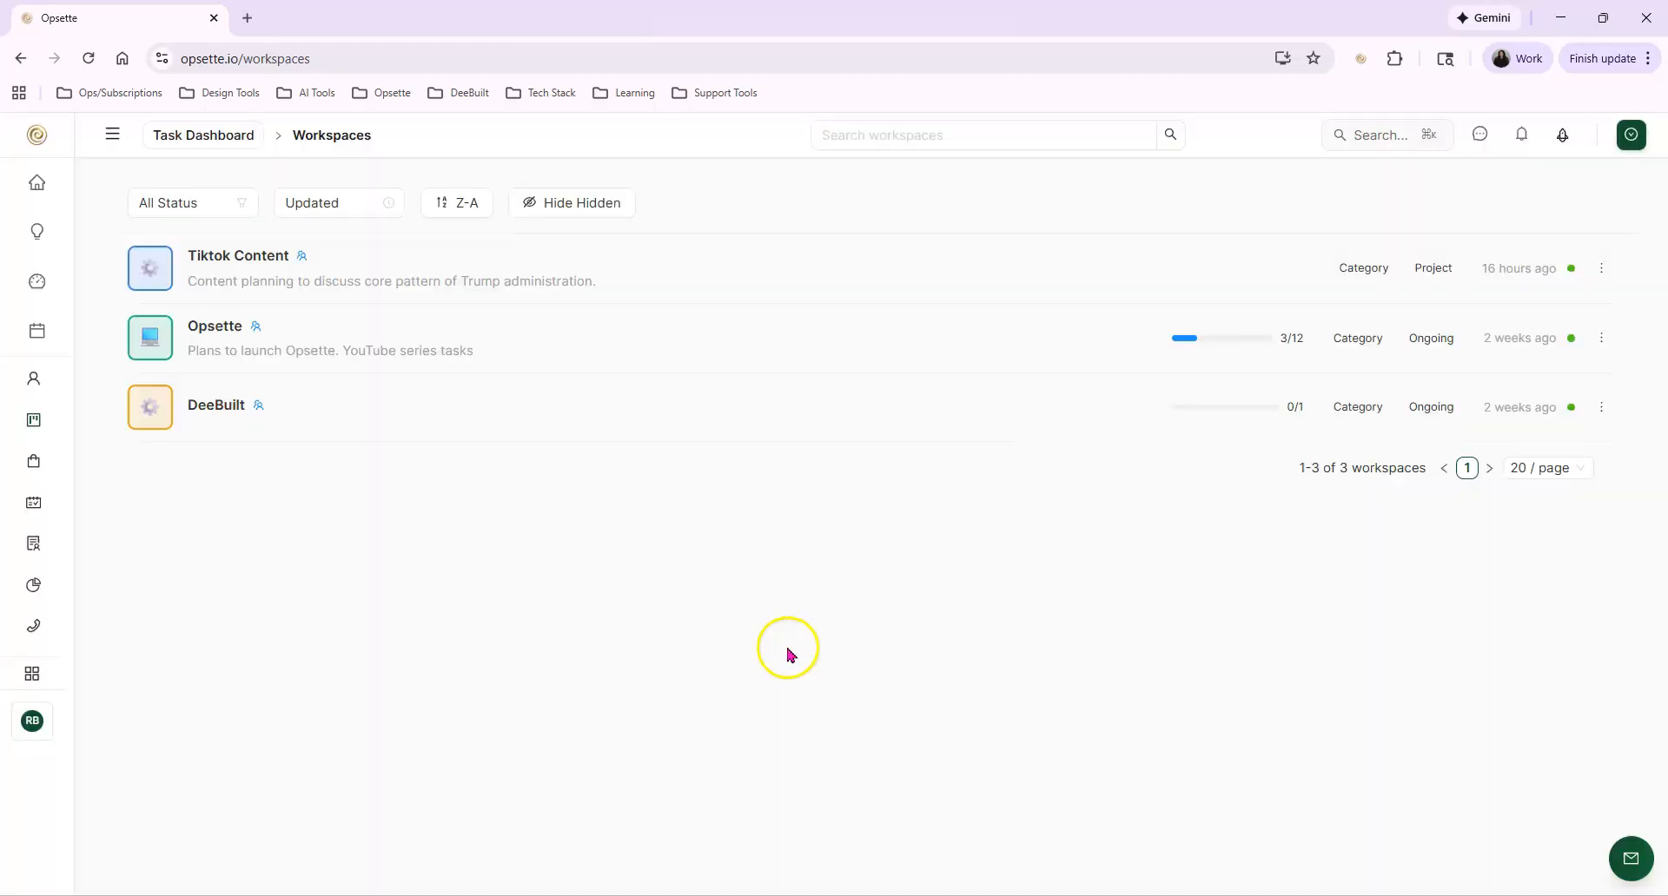
{"action": "left_click", "coordinate": [621, 633]}
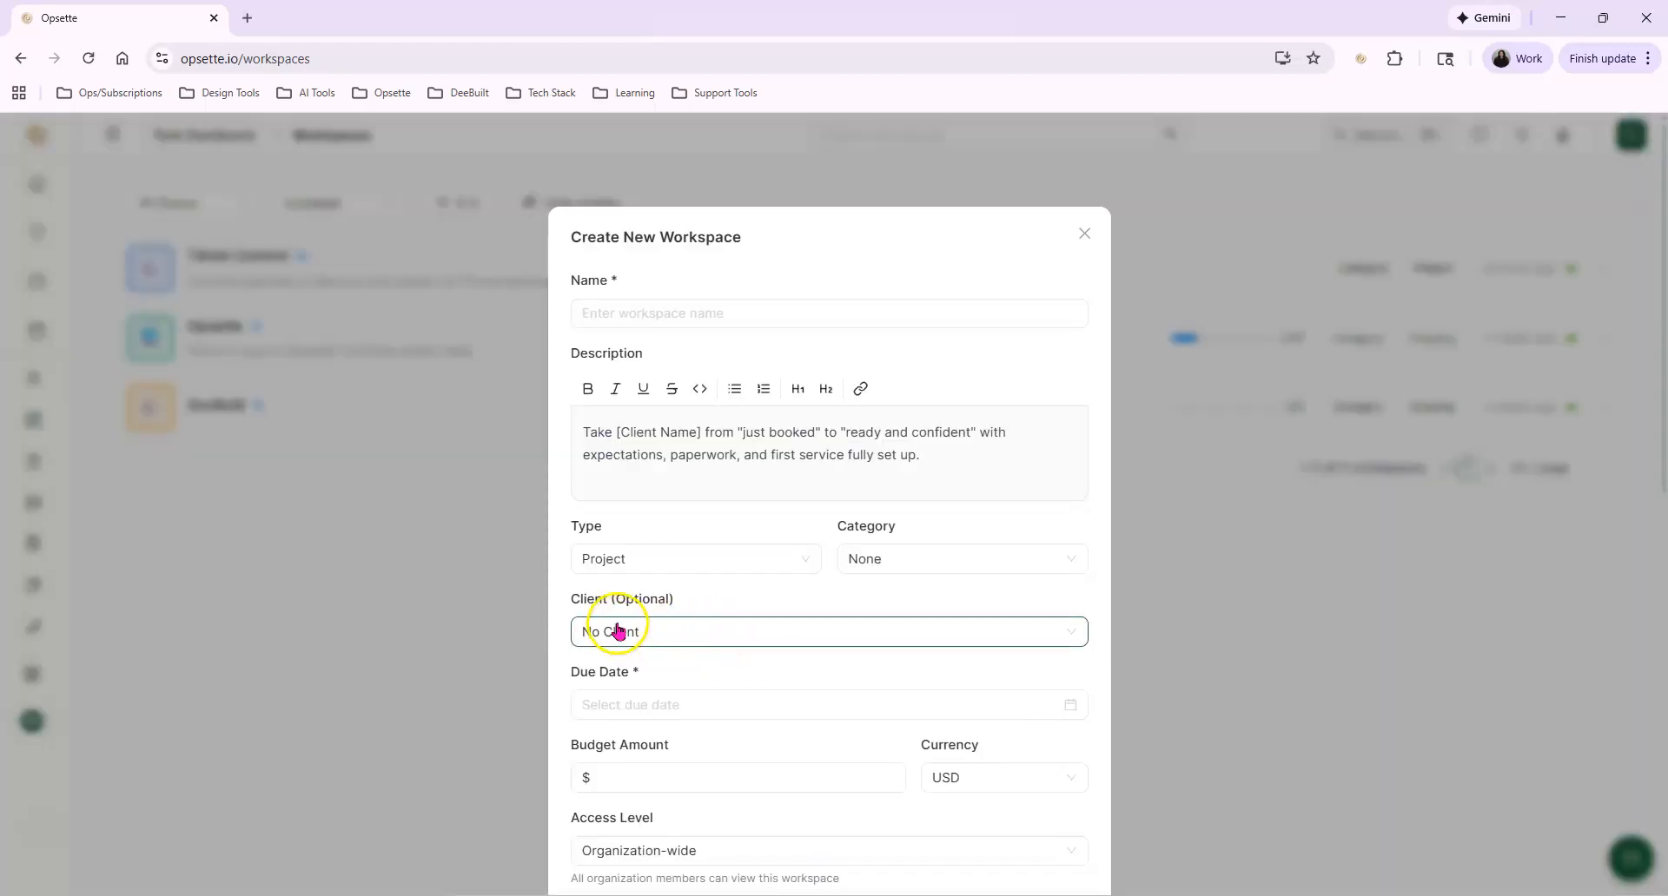
{"action": "left_click", "coordinate": [596, 312]}
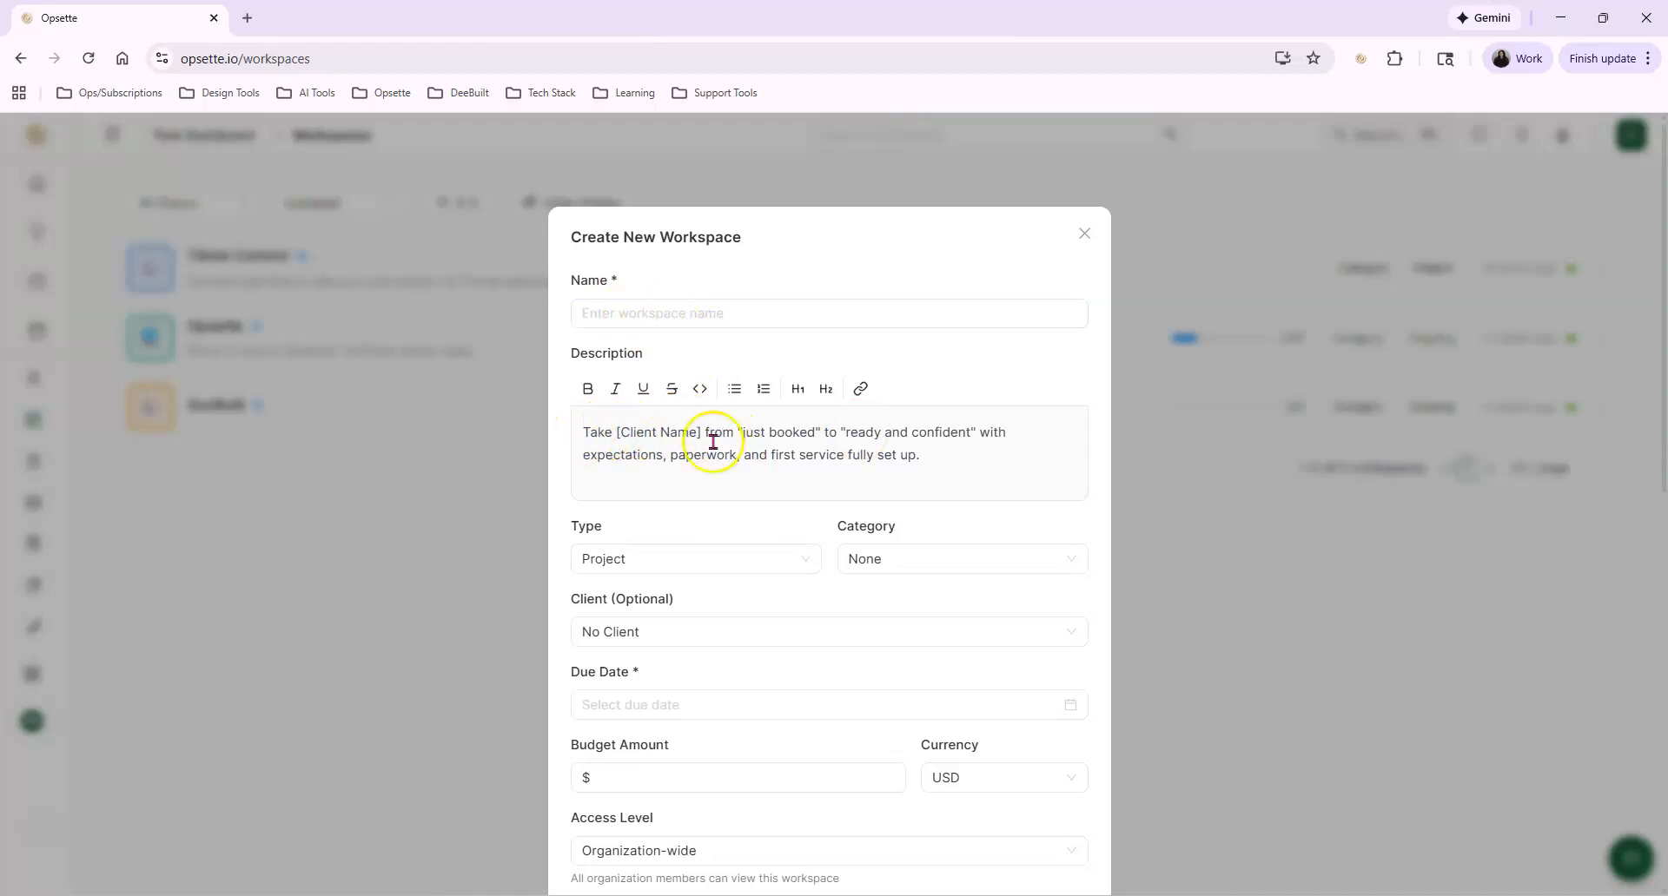
Review the onboarding template's widget settings and suggested tasks, and cancel the workspace creation
{"action": "scroll", "coordinate": [792, 483], "scroll_direction": "down", "scroll_amount": 3}
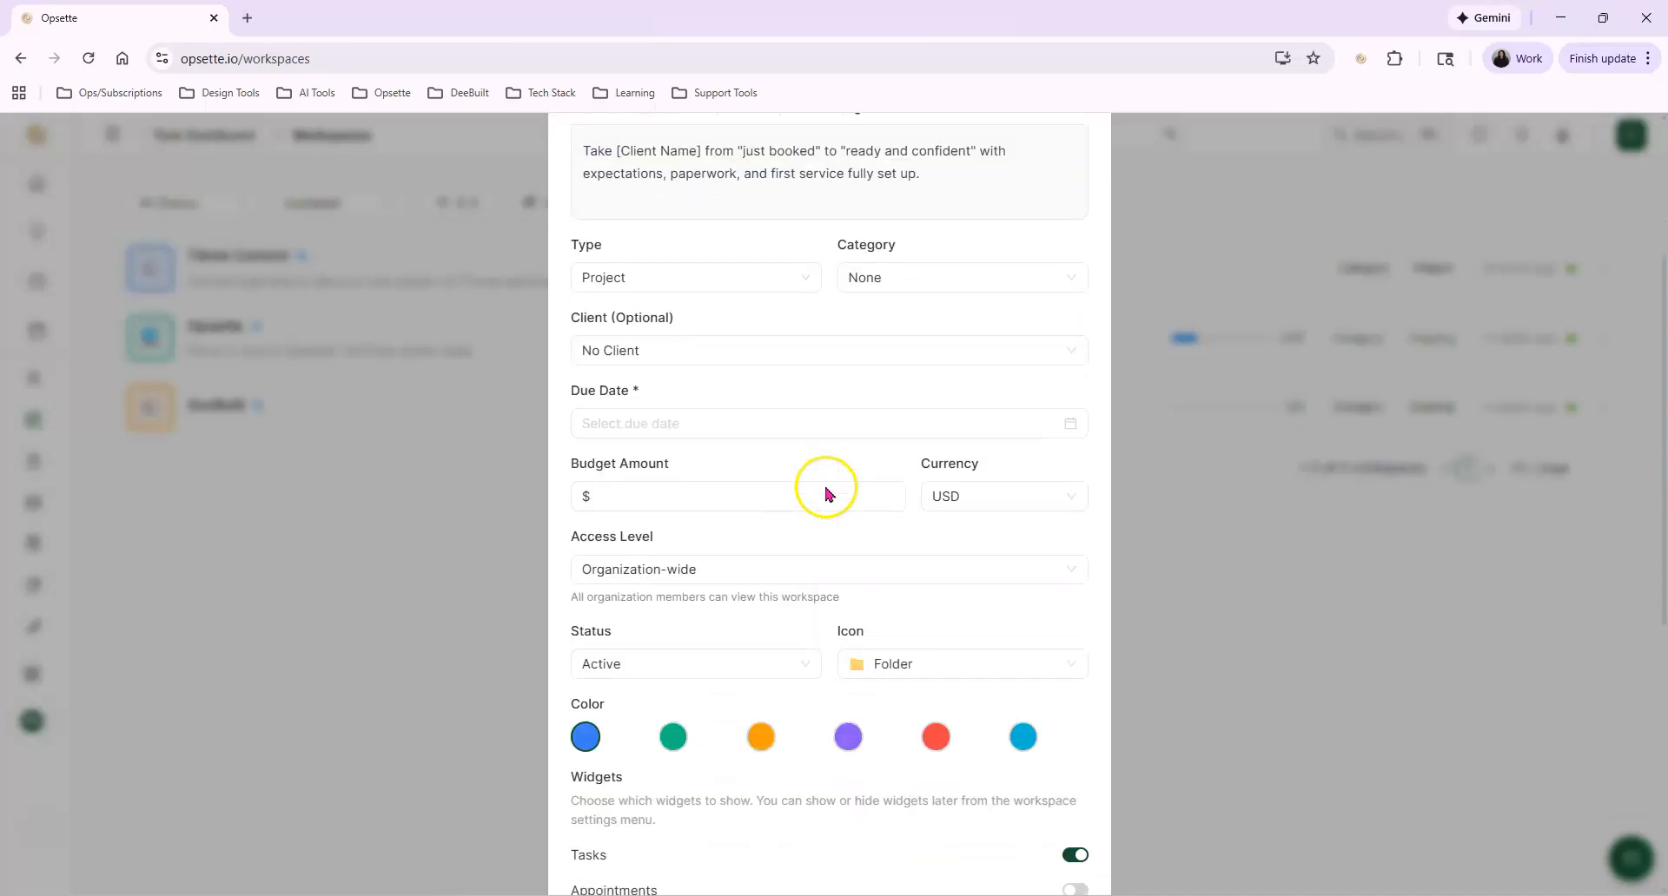
{"action": "scroll", "coordinate": [691, 419], "scroll_direction": "down", "scroll_amount": 6}
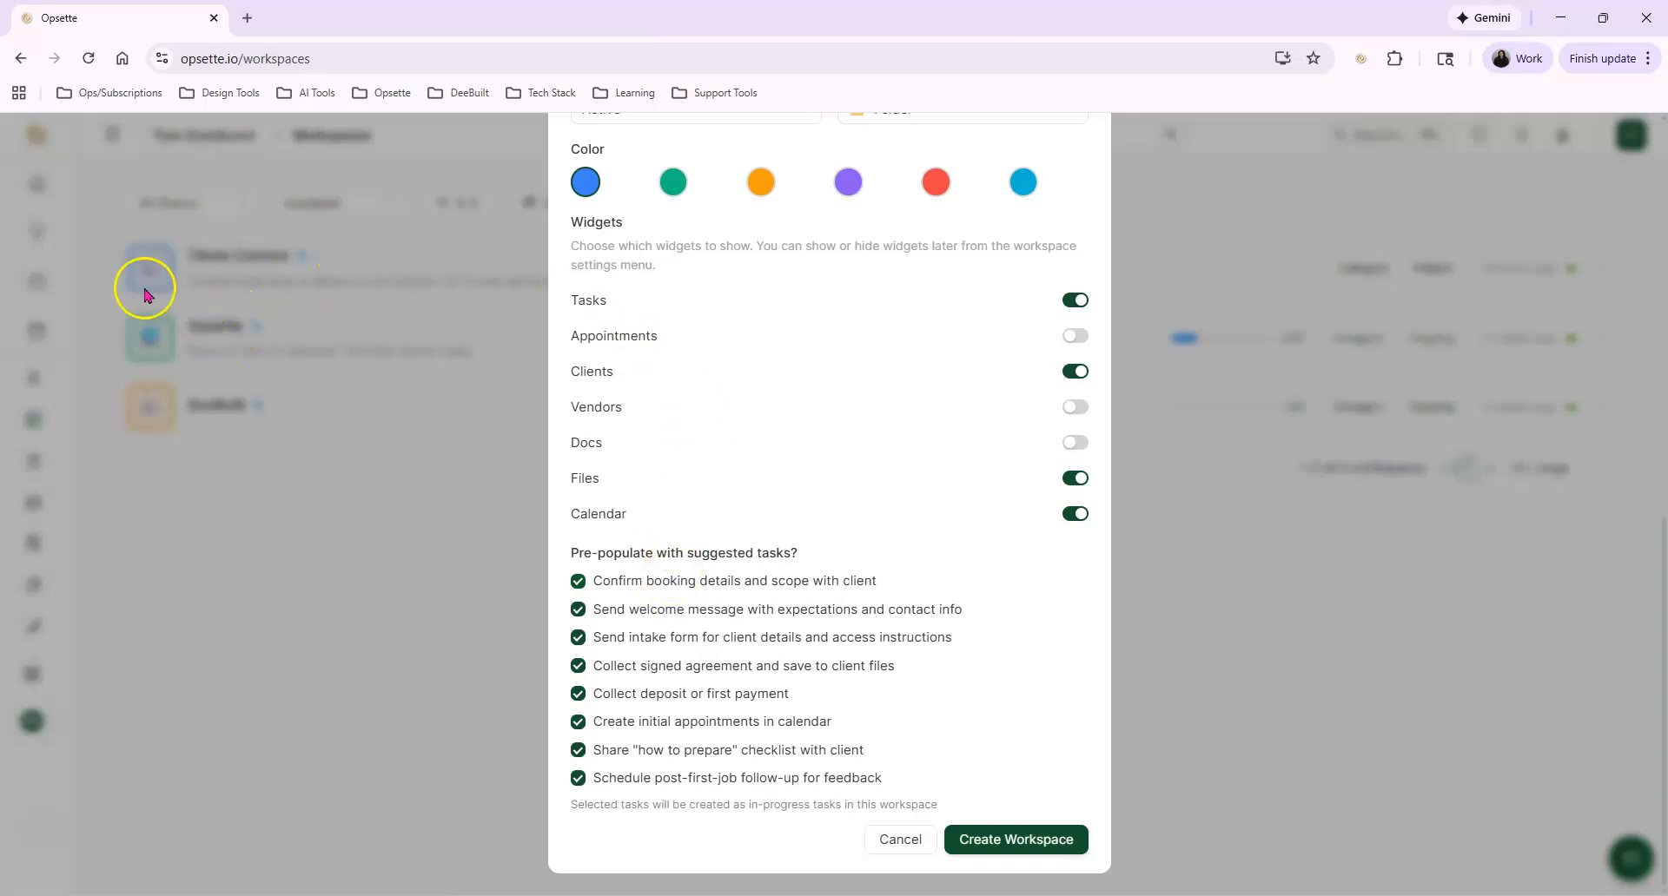
{"action": "left_click", "coordinate": [900, 839]}
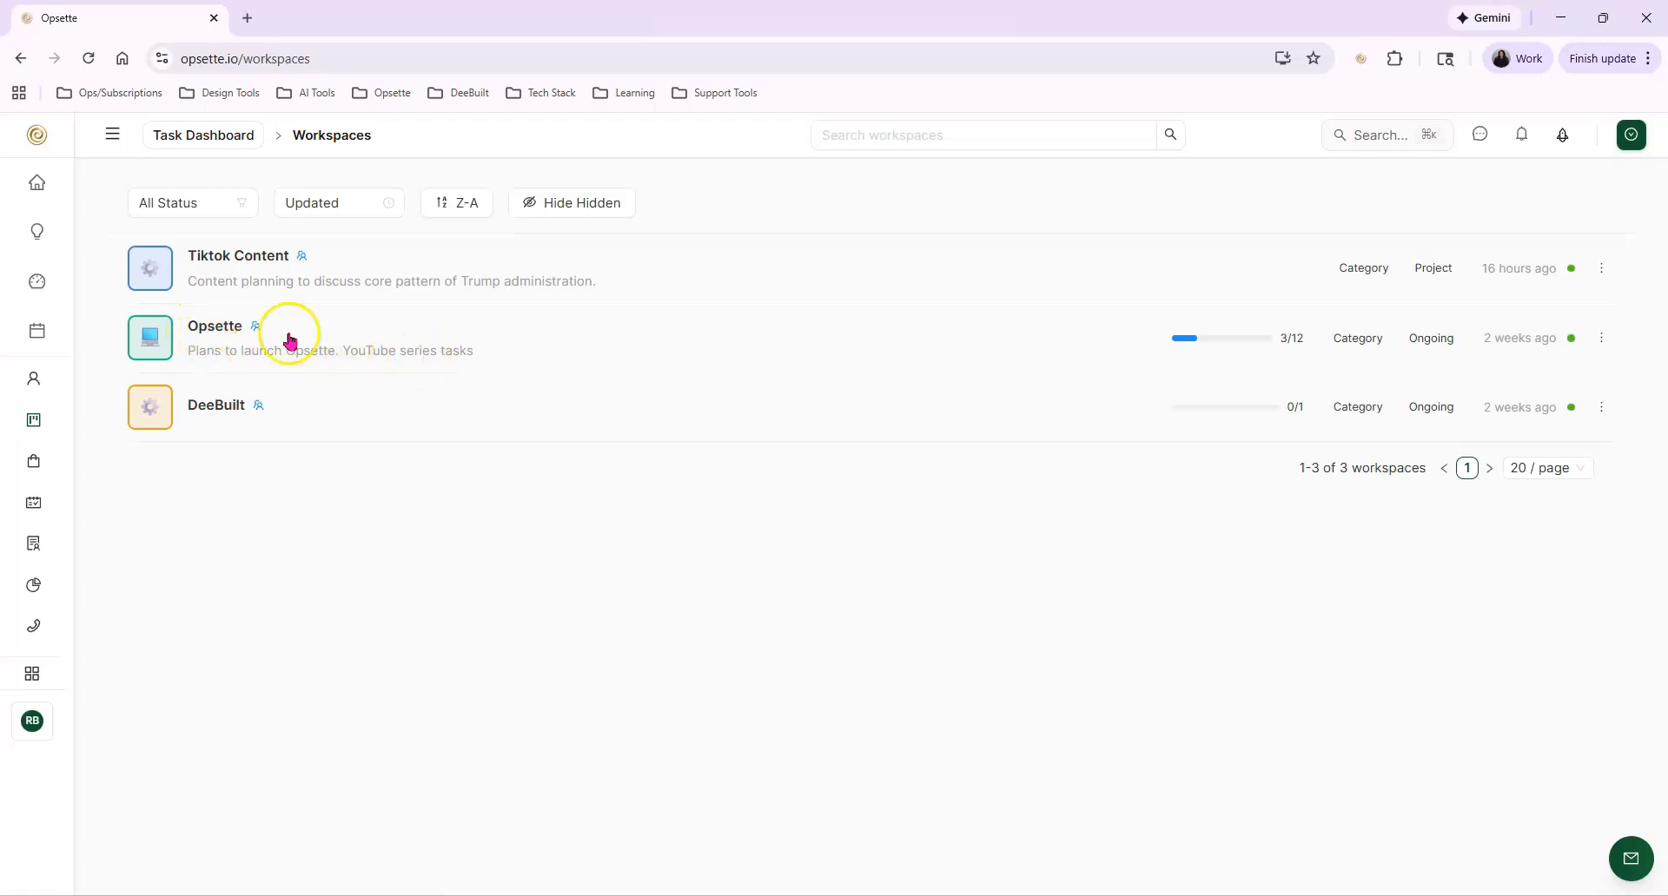
Open the Opsette workspace, apply the 4 Columns layout preset, and look over the rearranged widgets
{"action": "left_click", "coordinate": [215, 327]}
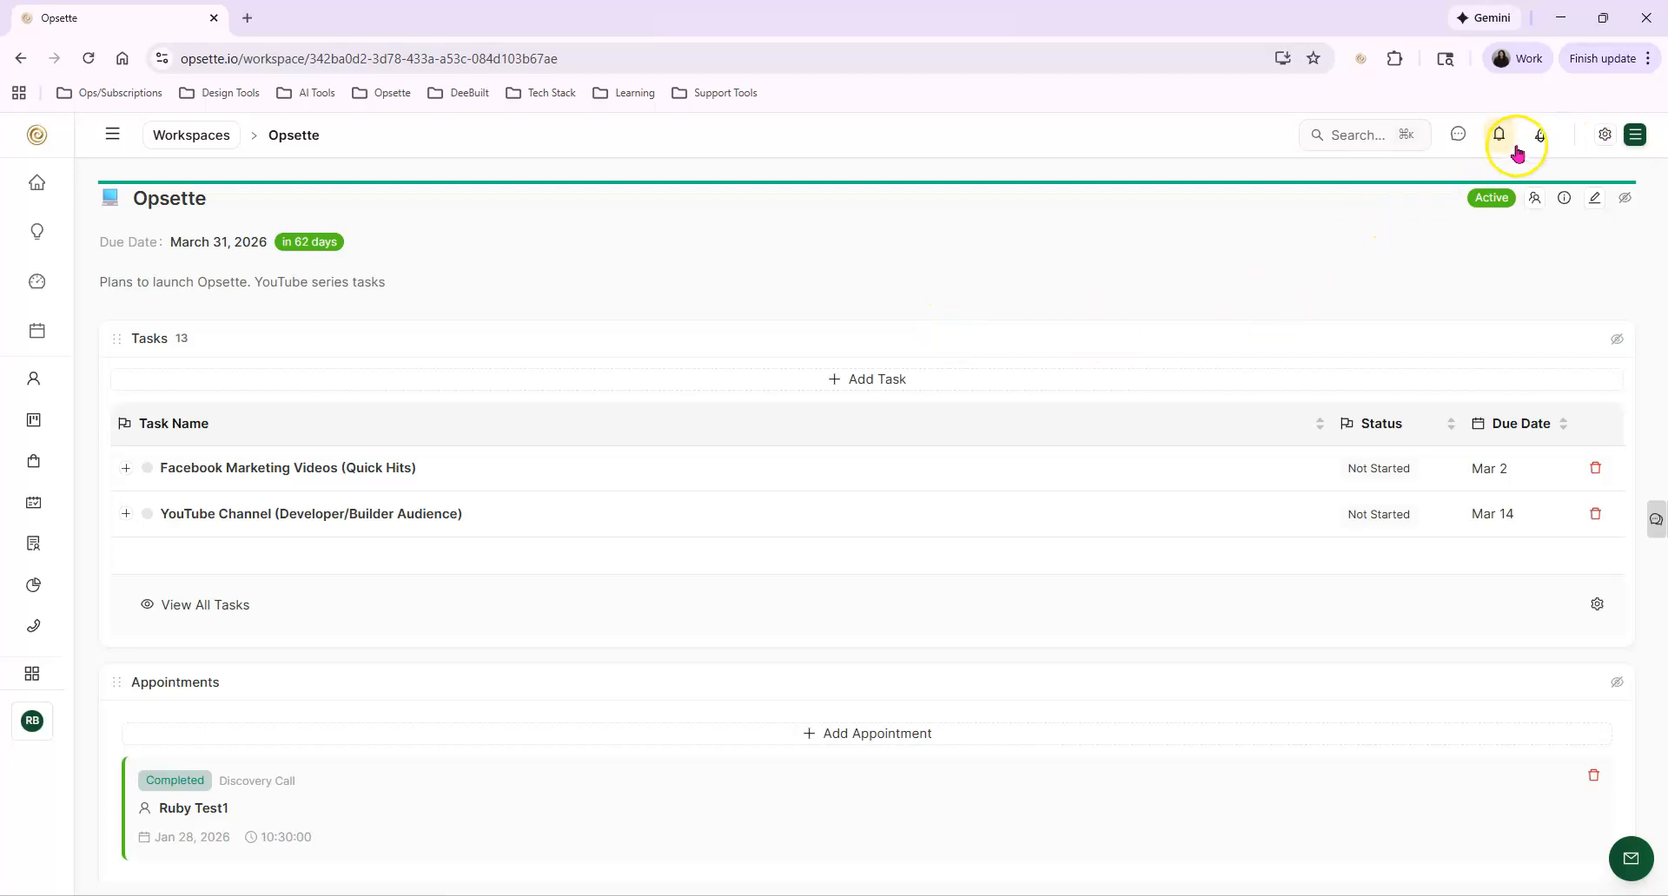
{"action": "left_click", "coordinate": [1605, 135]}
{"action": "mouse_move", "coordinate": [1513, 178]}
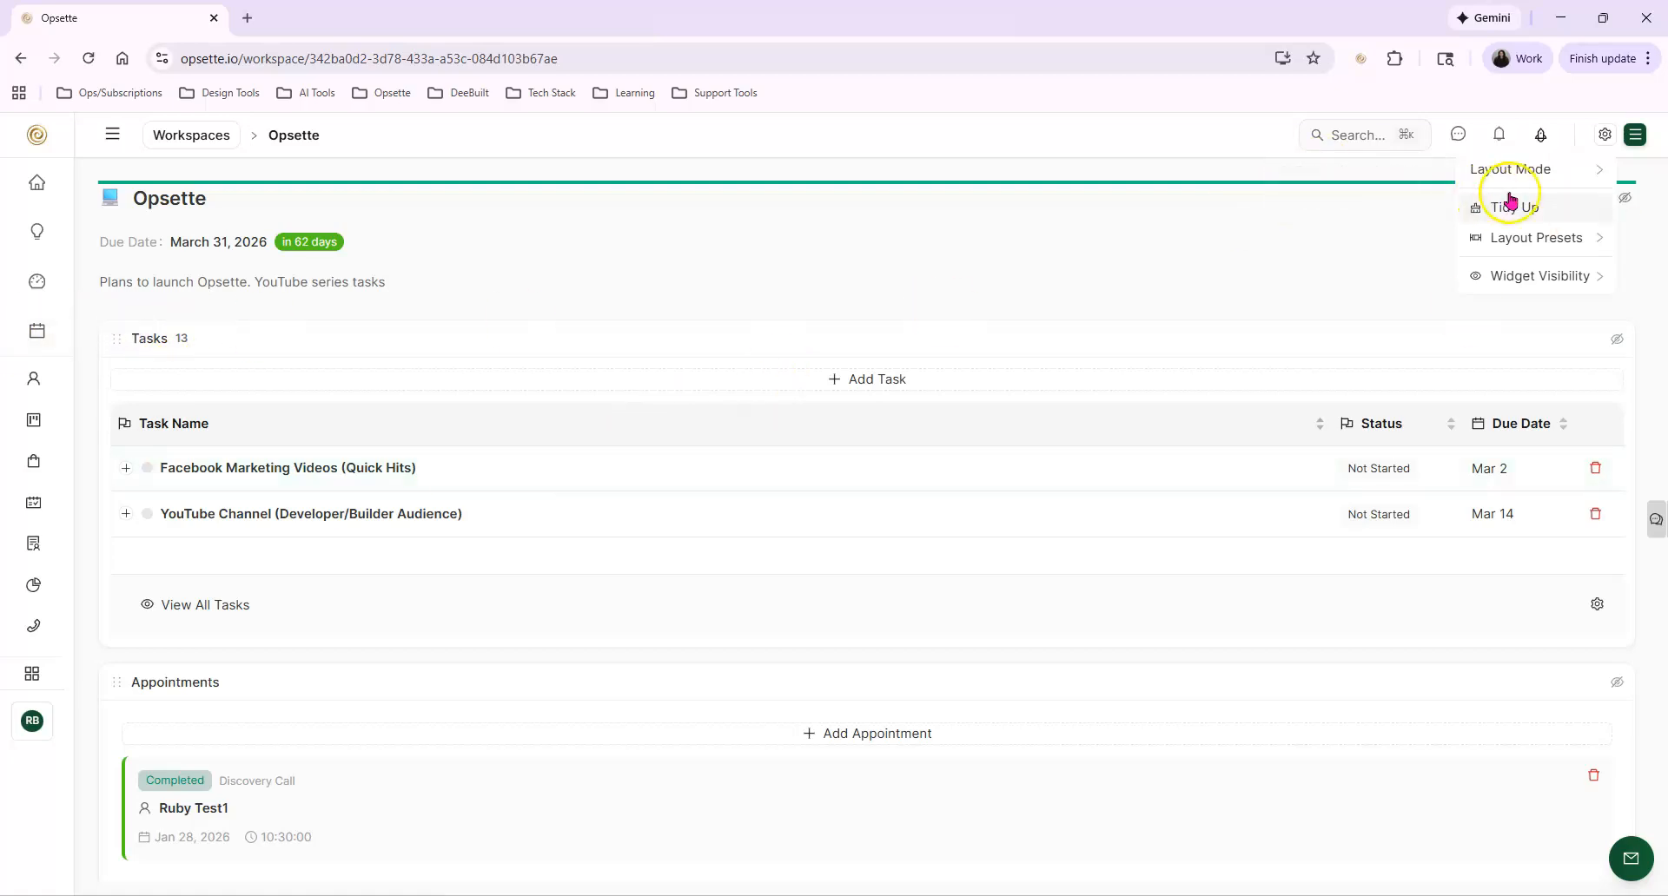
{"action": "mouse_move", "coordinate": [1511, 240]}
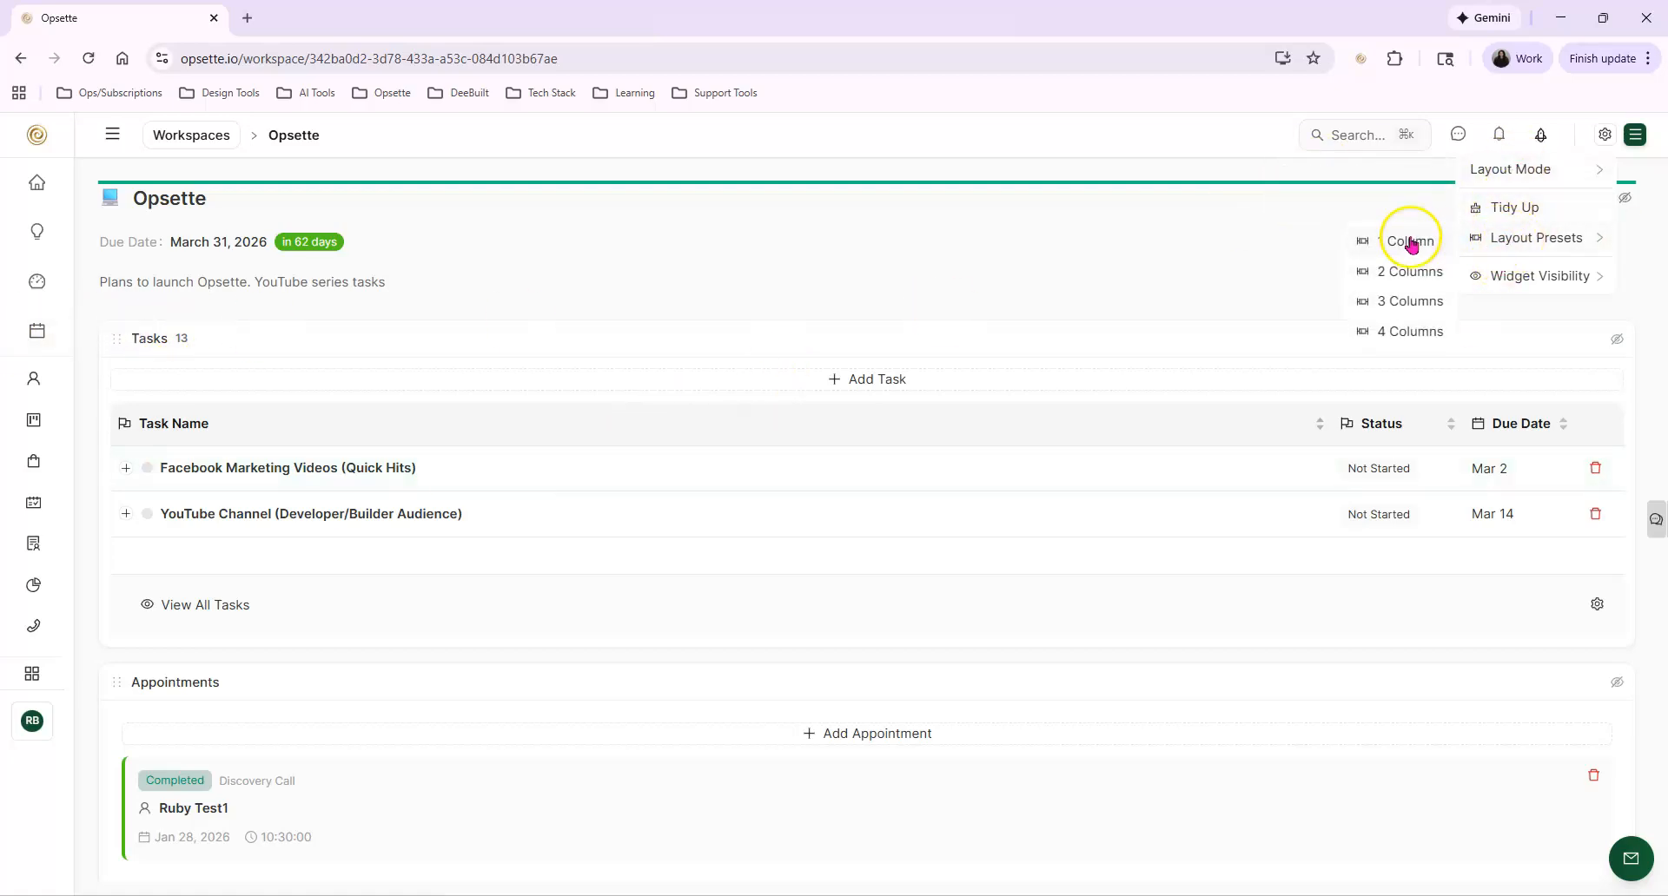
{"action": "left_click", "coordinate": [1369, 333]}
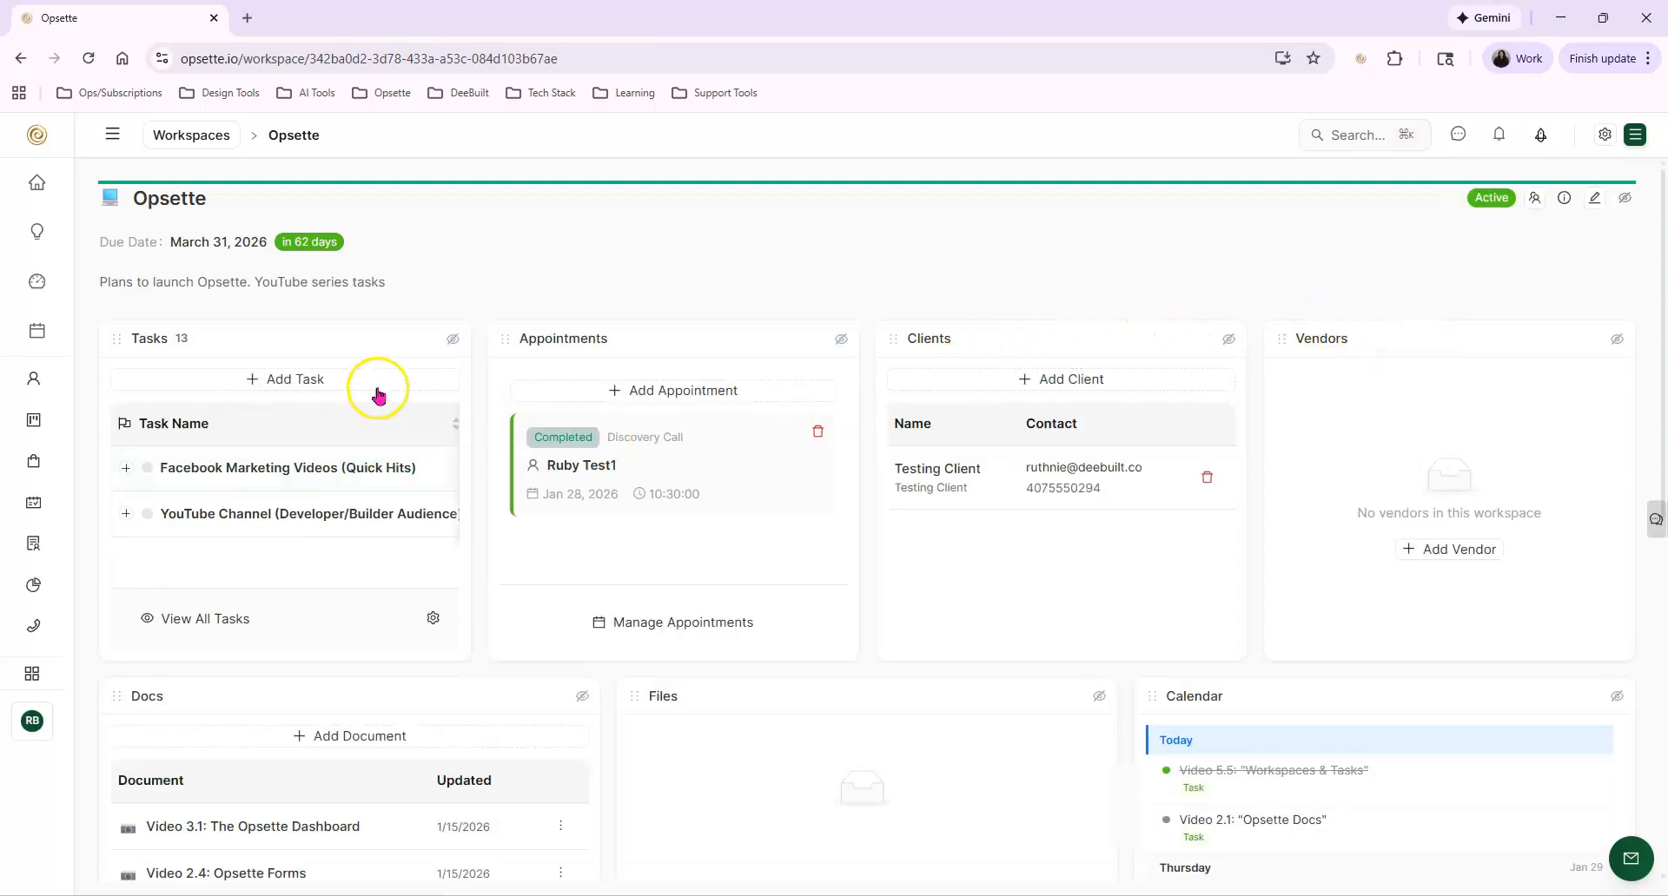
{"action": "scroll", "coordinate": [990, 447], "scroll_direction": "down", "scroll_amount": 7}
{"action": "scroll", "coordinate": [1012, 569], "scroll_direction": "up", "scroll_amount": 7}
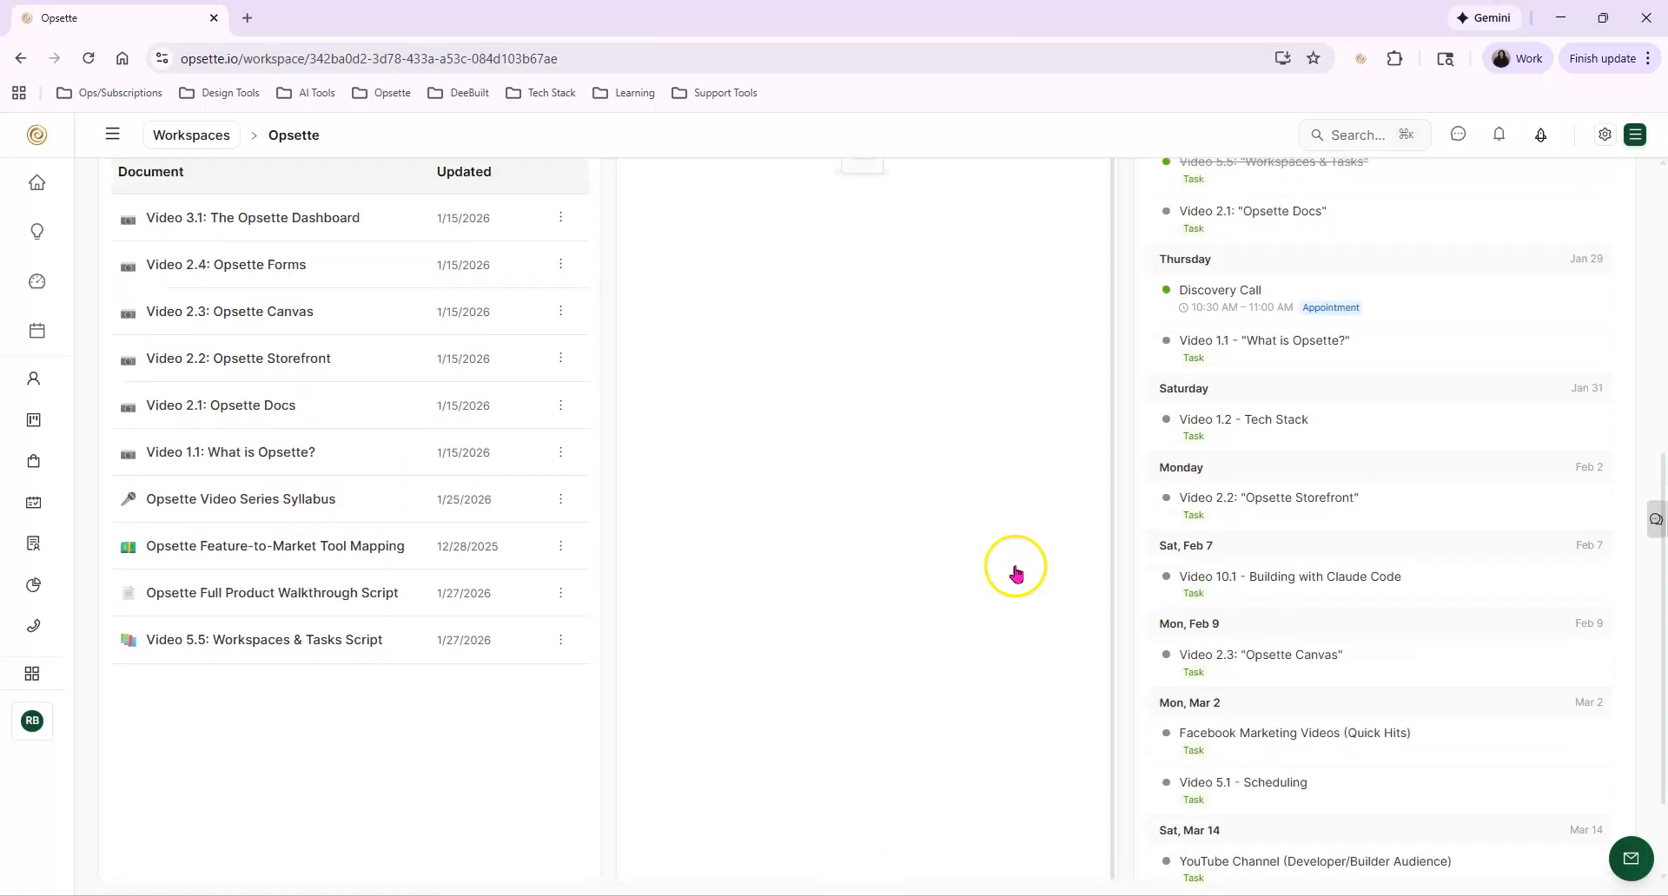
Apply the 2 Columns layout preset to the Opsette workspace and look over the rearranged widgets
{"action": "left_click", "coordinate": [1602, 136]}
{"action": "mouse_move", "coordinate": [1485, 246]}
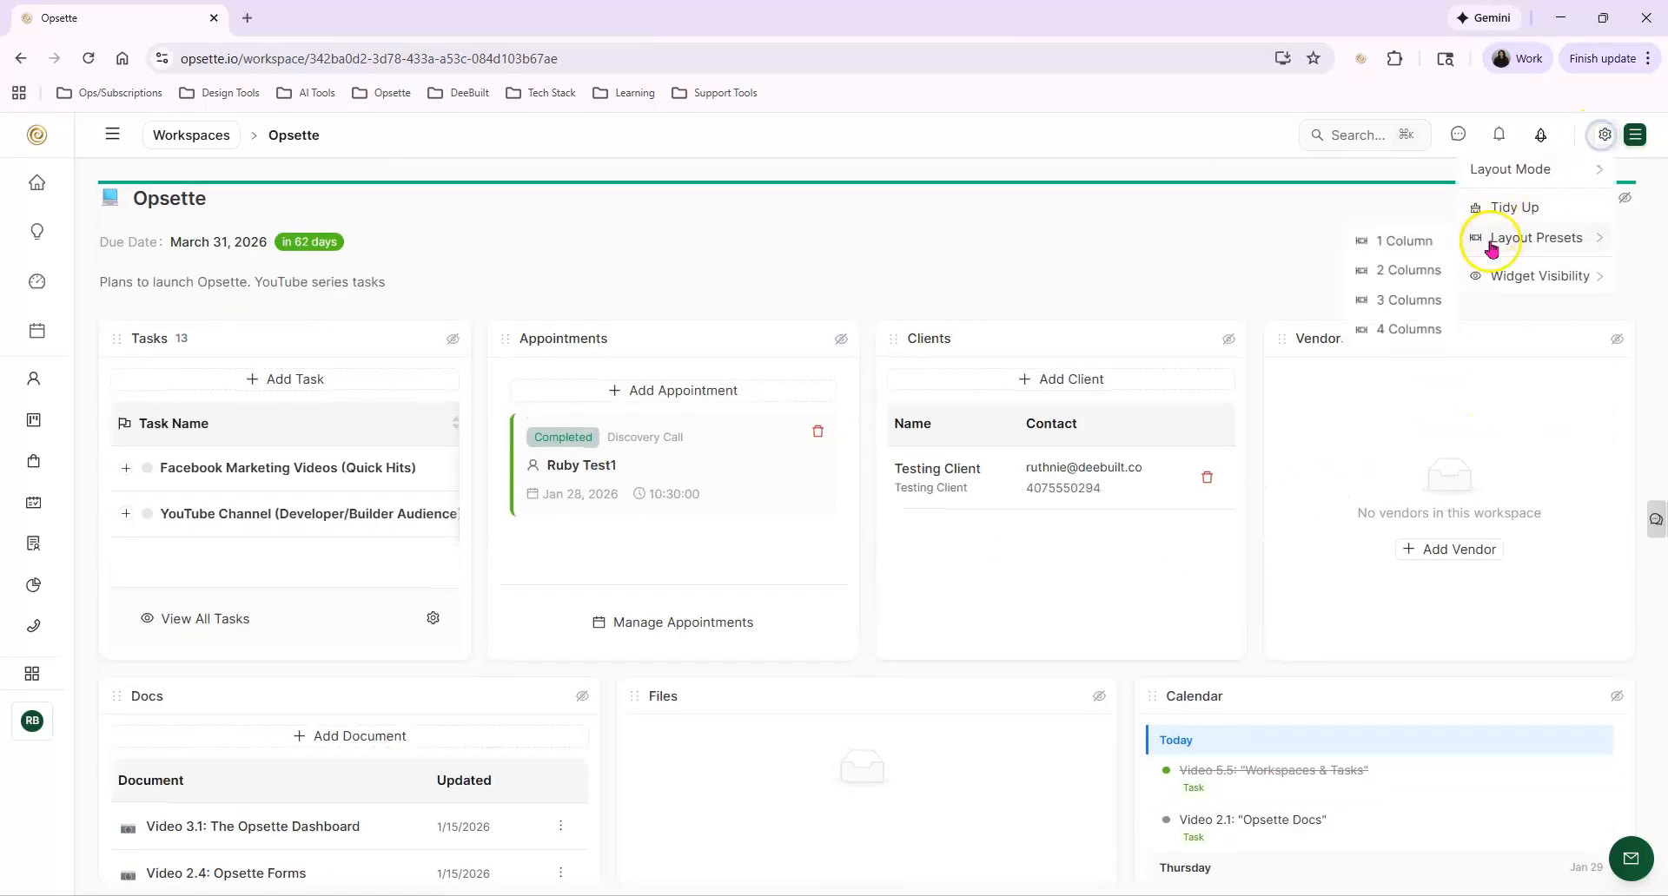
{"action": "left_click", "coordinate": [1407, 269]}
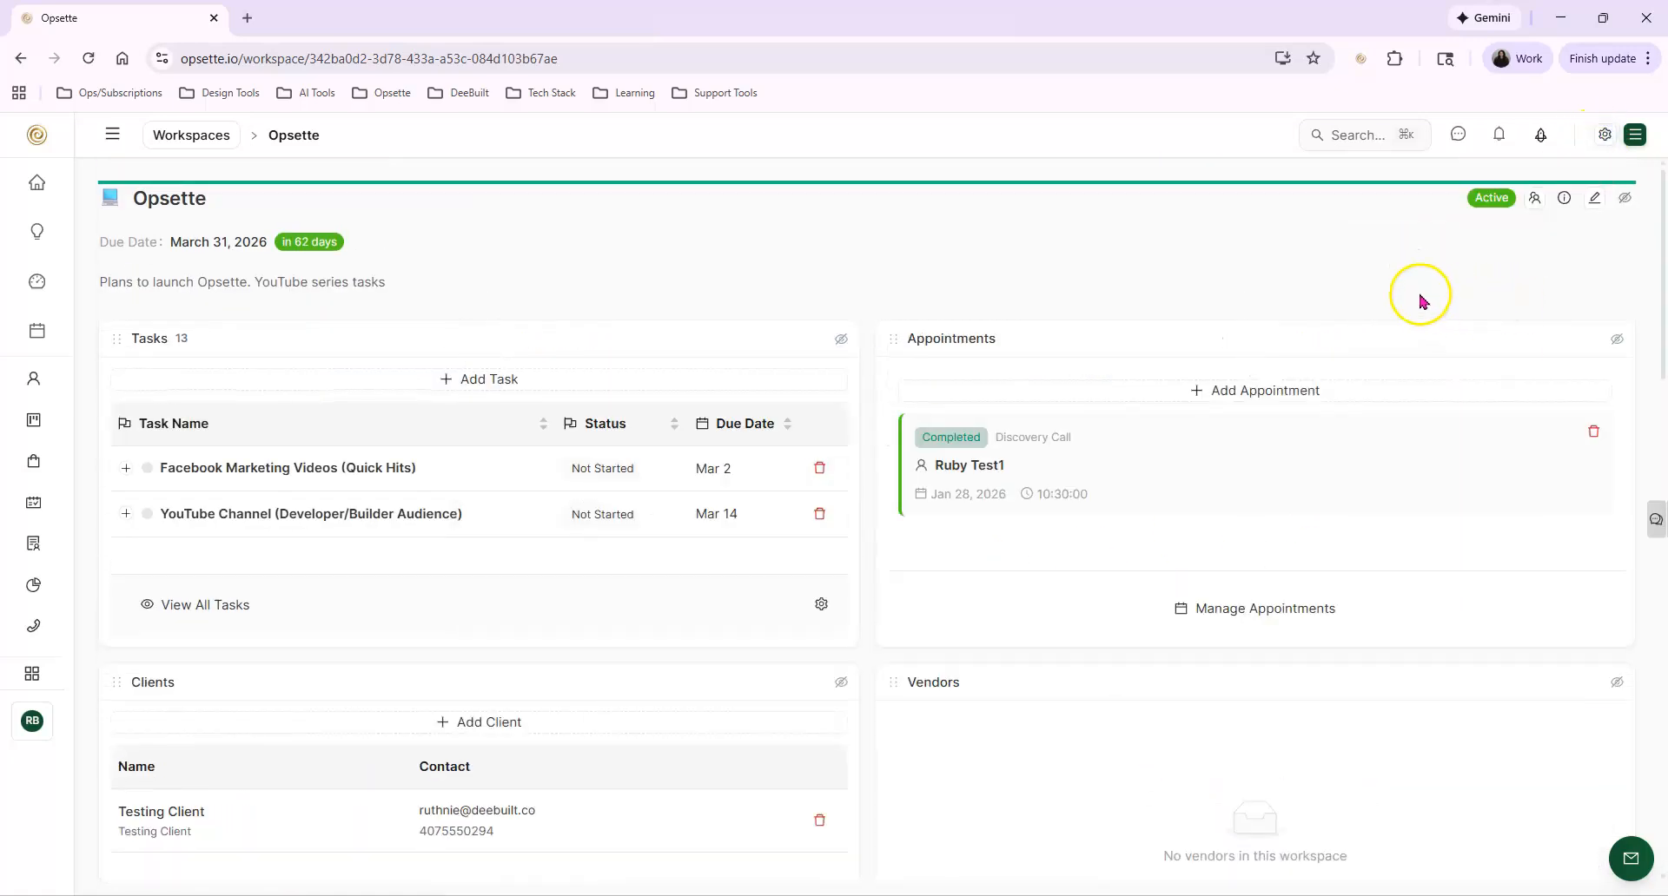
{"action": "scroll", "coordinate": [1012, 472], "scroll_direction": "down", "scroll_amount": 8}
{"action": "scroll", "coordinate": [1045, 559], "scroll_direction": "up", "scroll_amount": 8}
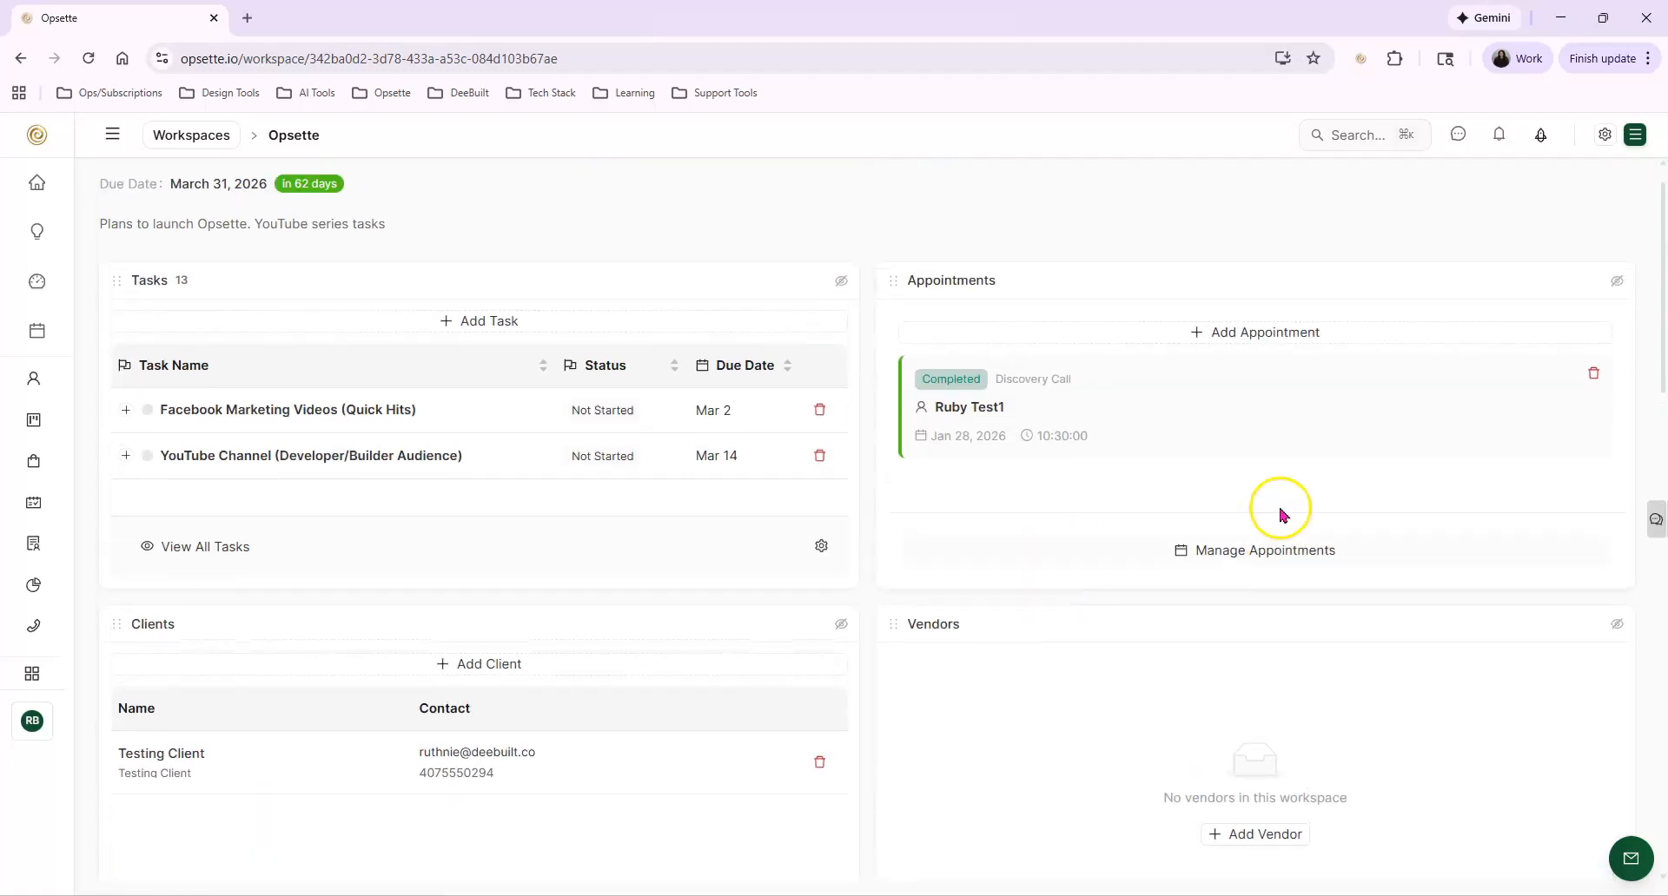
{"action": "scroll", "coordinate": [1281, 514], "scroll_direction": "up", "scroll_amount": 1}
{"action": "scroll", "coordinate": [920, 469], "scroll_direction": "down", "scroll_amount": 12}
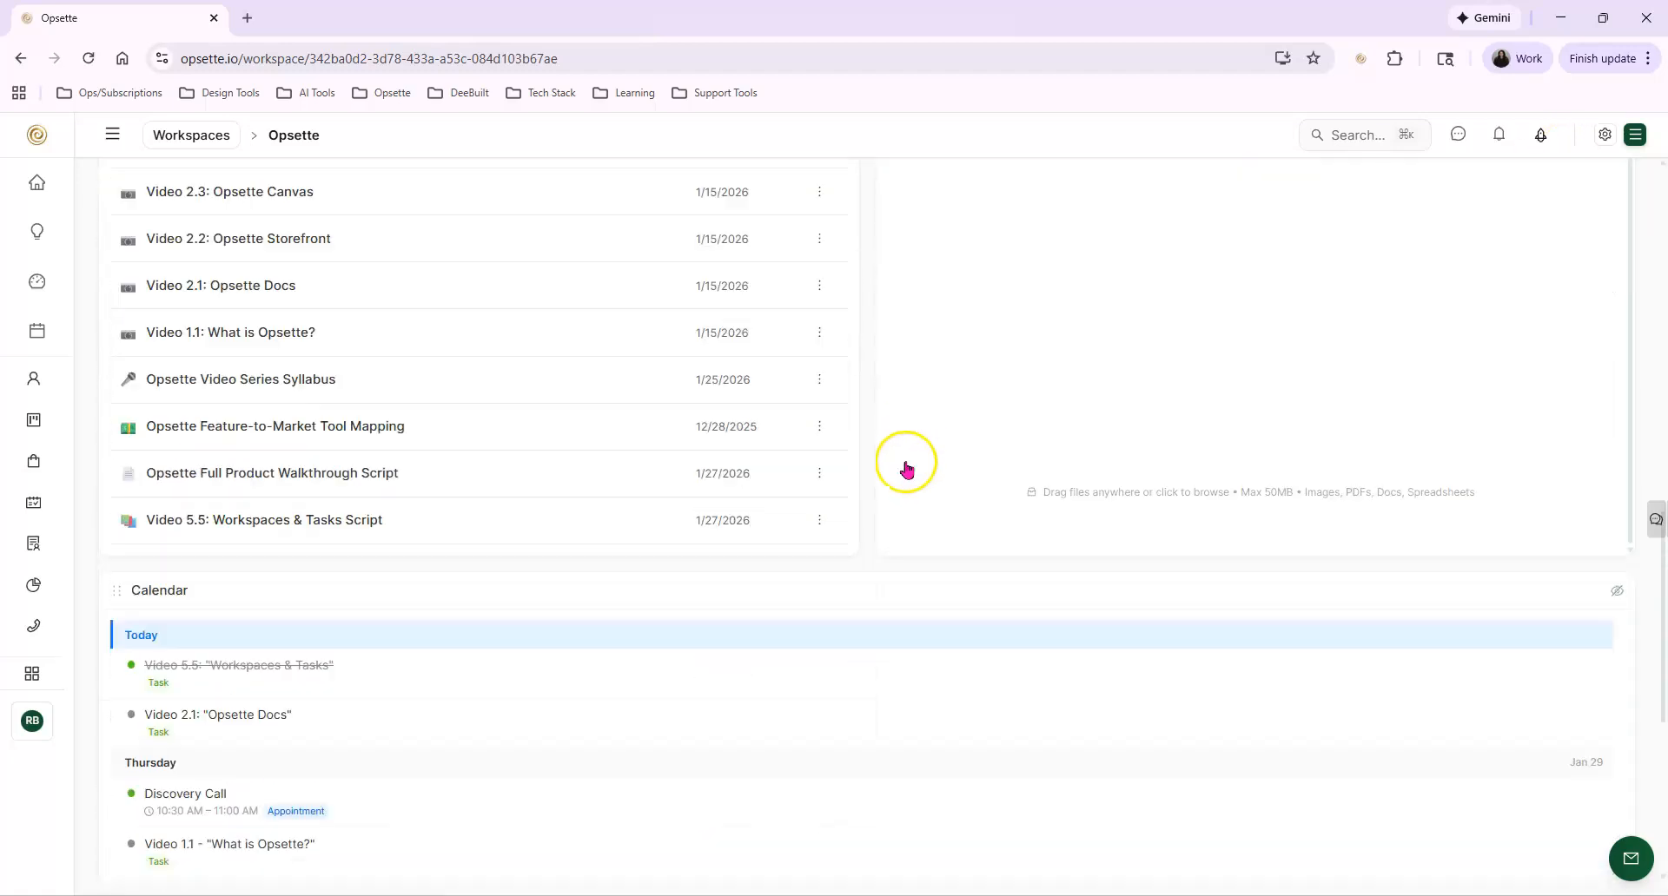
{"action": "scroll", "coordinate": [900, 559], "scroll_direction": "up", "scroll_amount": 12}
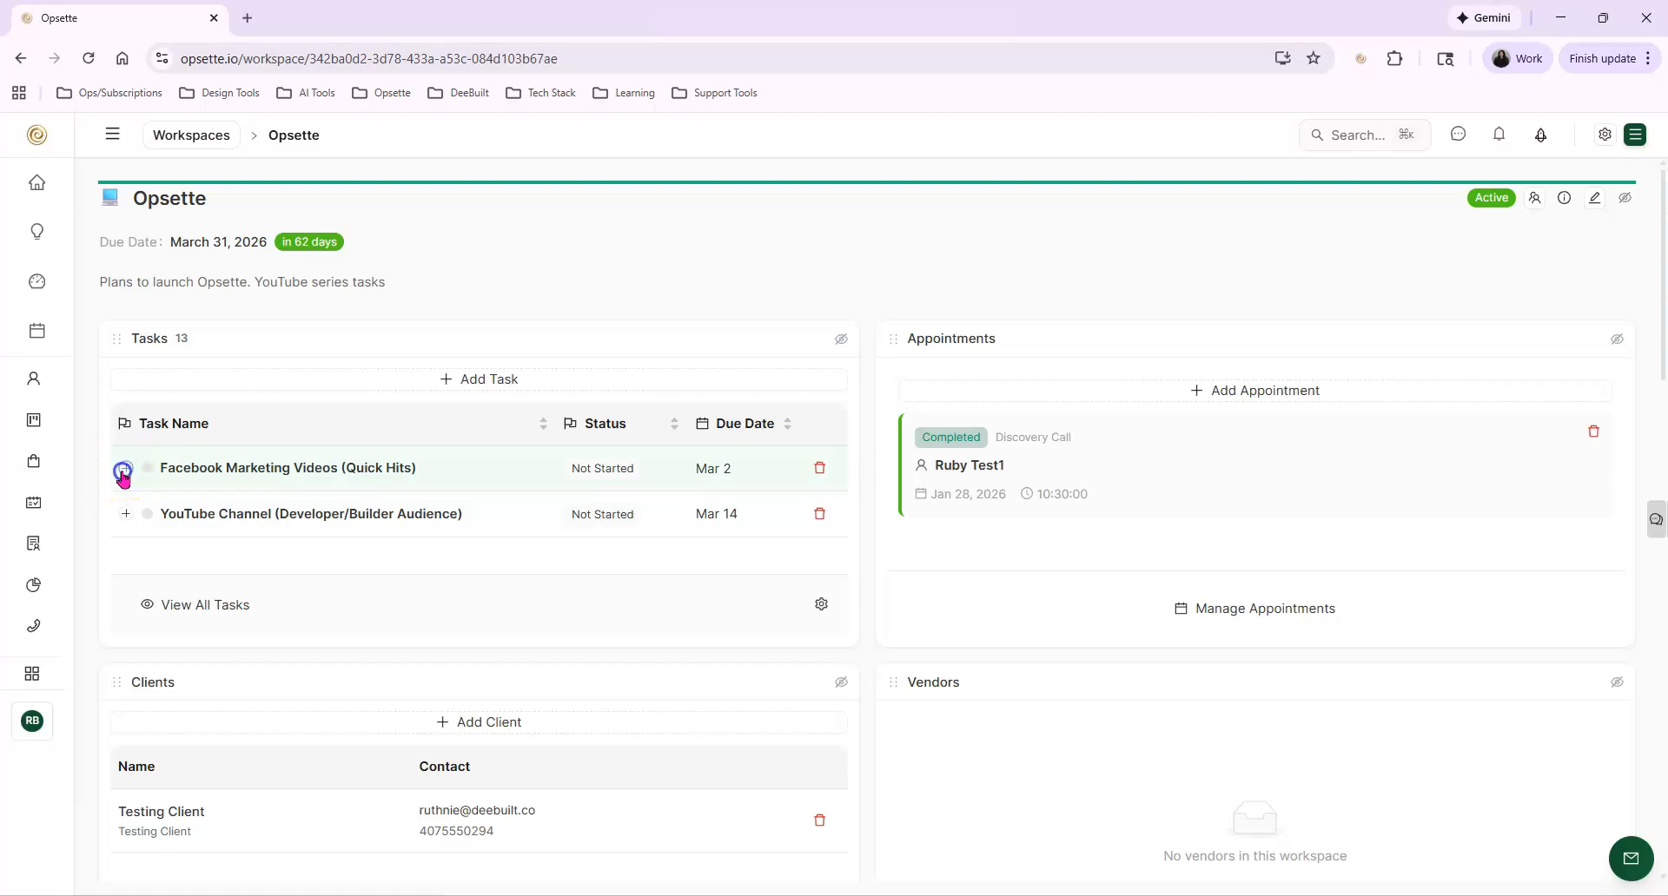
Expand the Facebook Marketing Videos (Quick Hits) task and sort the Tasks widget by due date in ascending order
{"action": "left_click", "coordinate": [122, 473]}
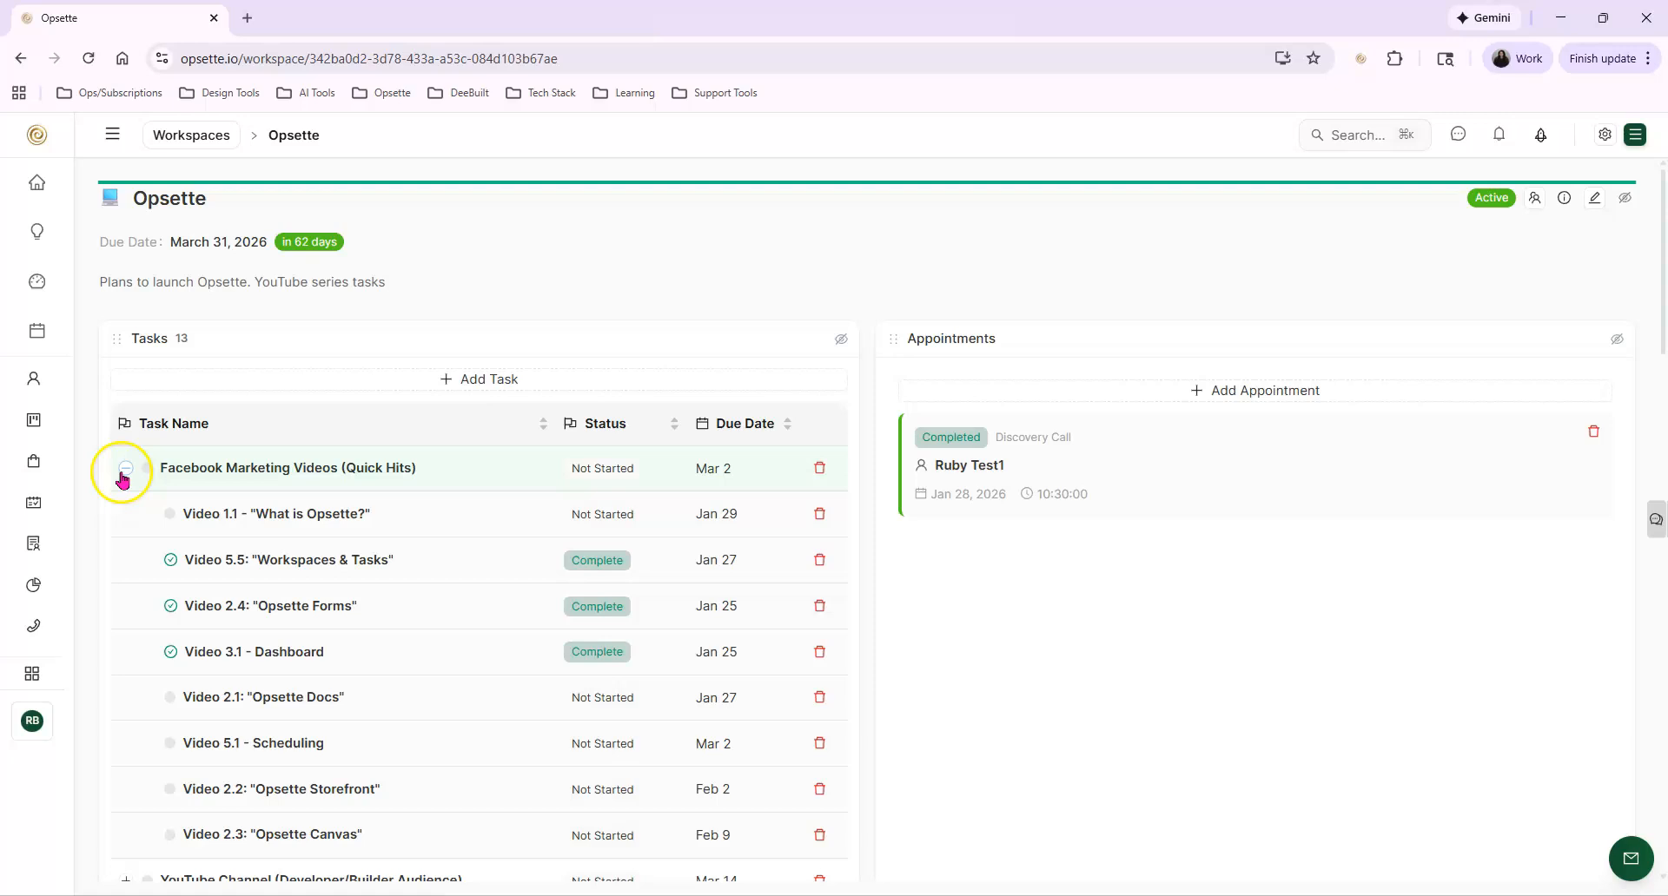
{"action": "left_click", "coordinate": [777, 423]}
{"action": "scroll", "coordinate": [865, 412], "scroll_direction": "down", "scroll_amount": 2}
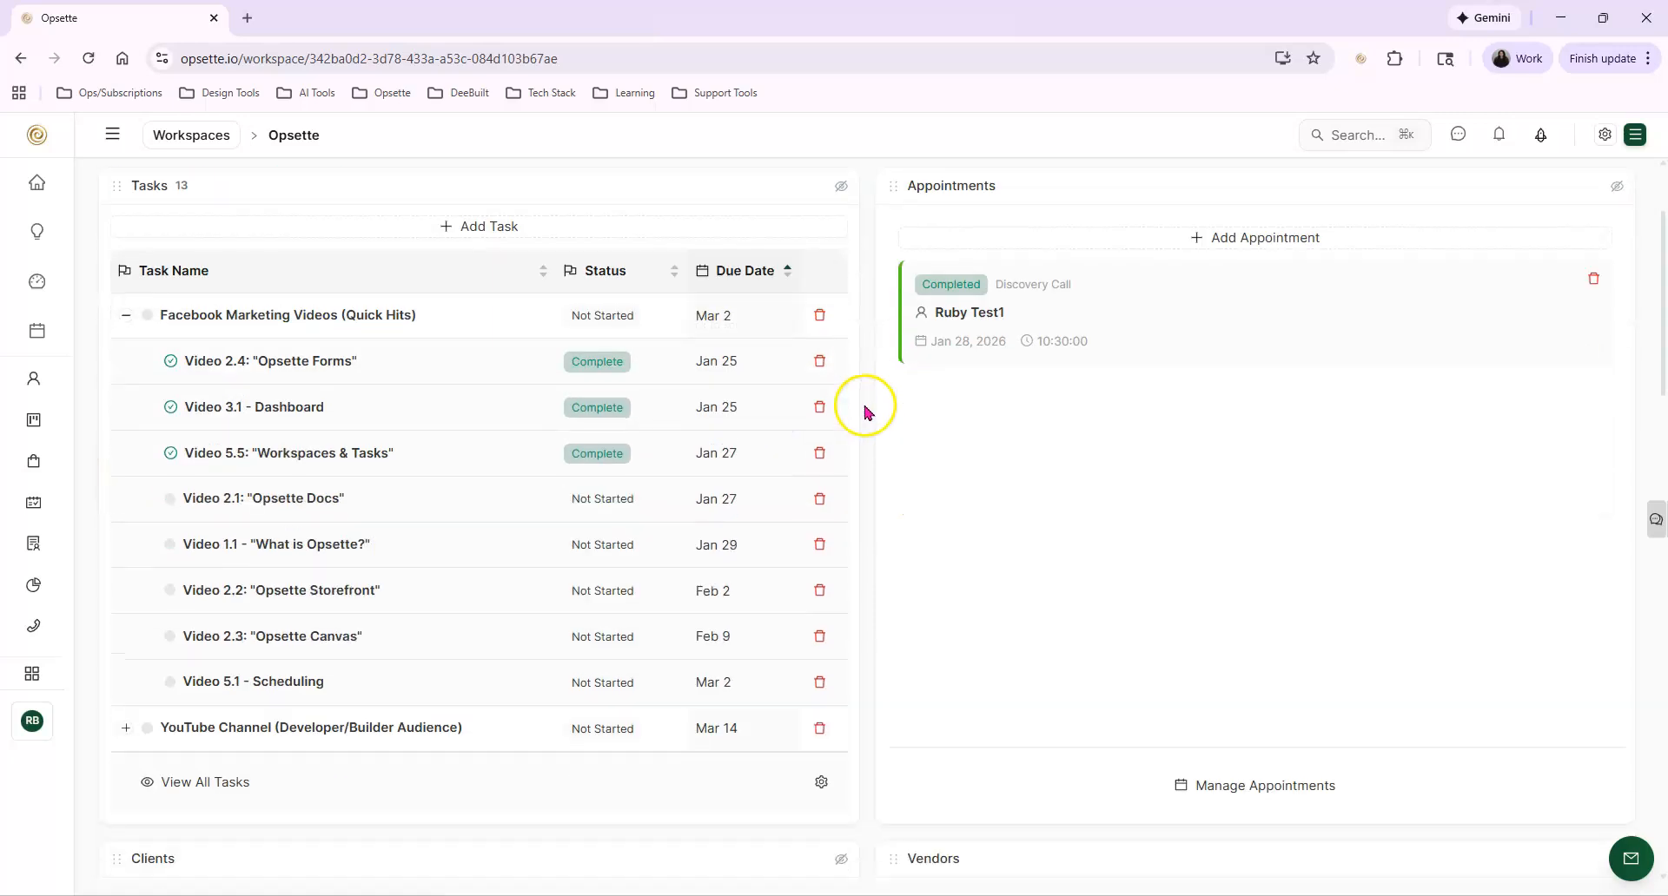
Replace the Due Date column with the Priority column in the Tasks widget
{"action": "scroll", "coordinate": [865, 411], "scroll_direction": "down", "scroll_amount": 3}
{"action": "left_click", "coordinate": [822, 567]}
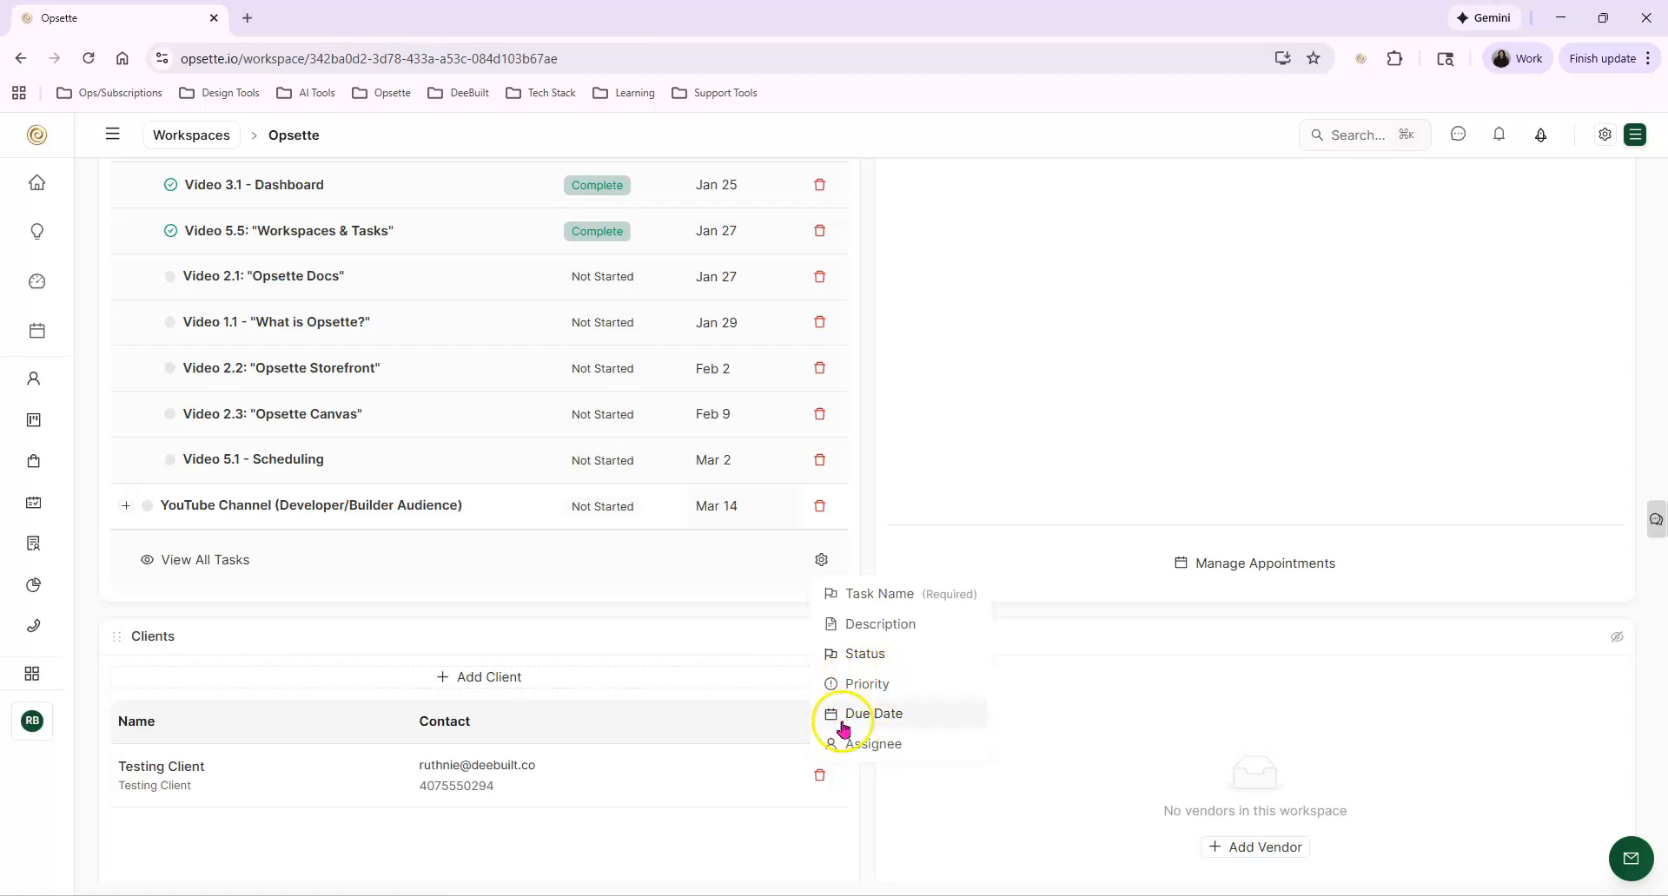
{"action": "left_click", "coordinate": [887, 714]}
{"action": "left_click", "coordinate": [867, 684]}
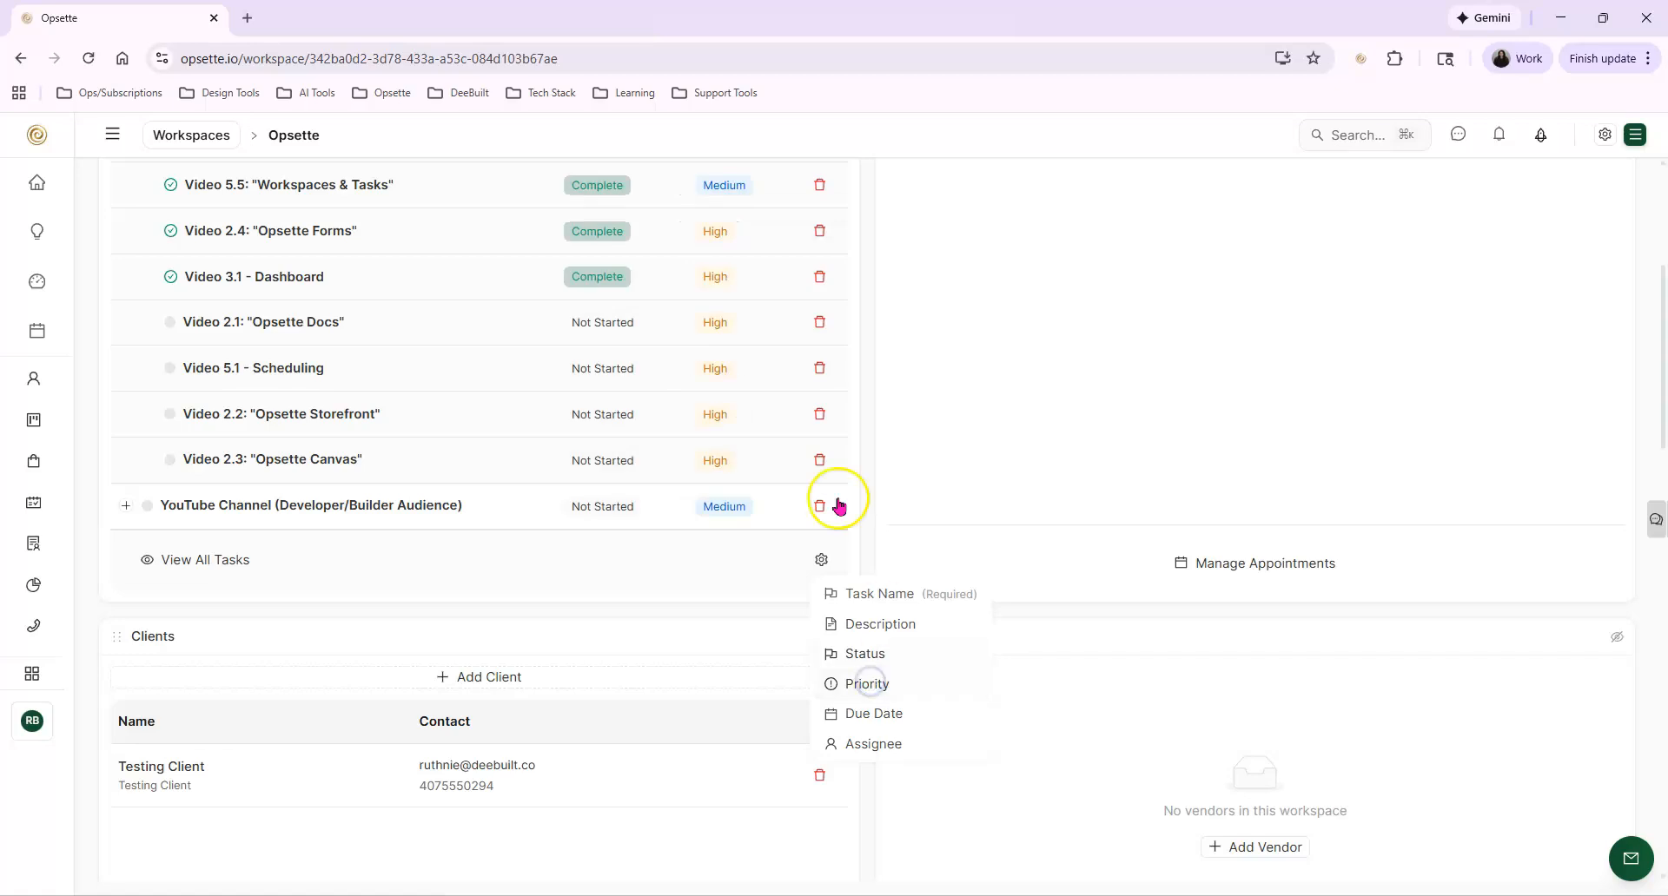
{"action": "scroll", "coordinate": [838, 505], "scroll_direction": "up", "scroll_amount": 4}
{"action": "left_click", "coordinate": [939, 292]}
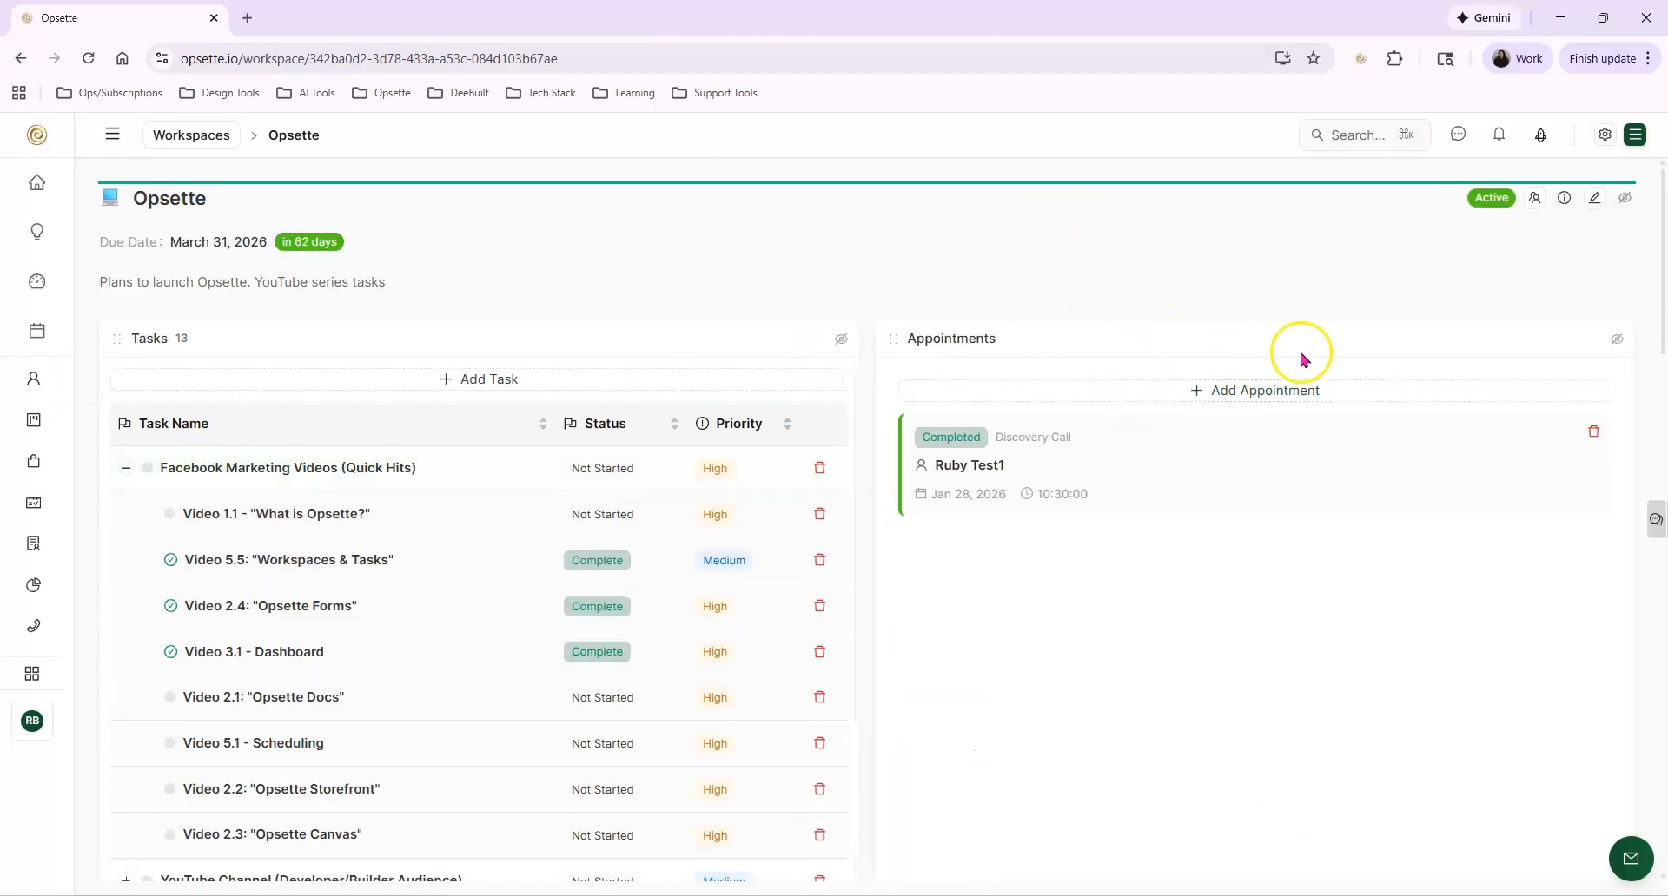
Review the workspace's quick-create options, its Clients, Vendors and Docs widgets, and the list of available apps
{"action": "left_click", "coordinate": [1632, 139]}
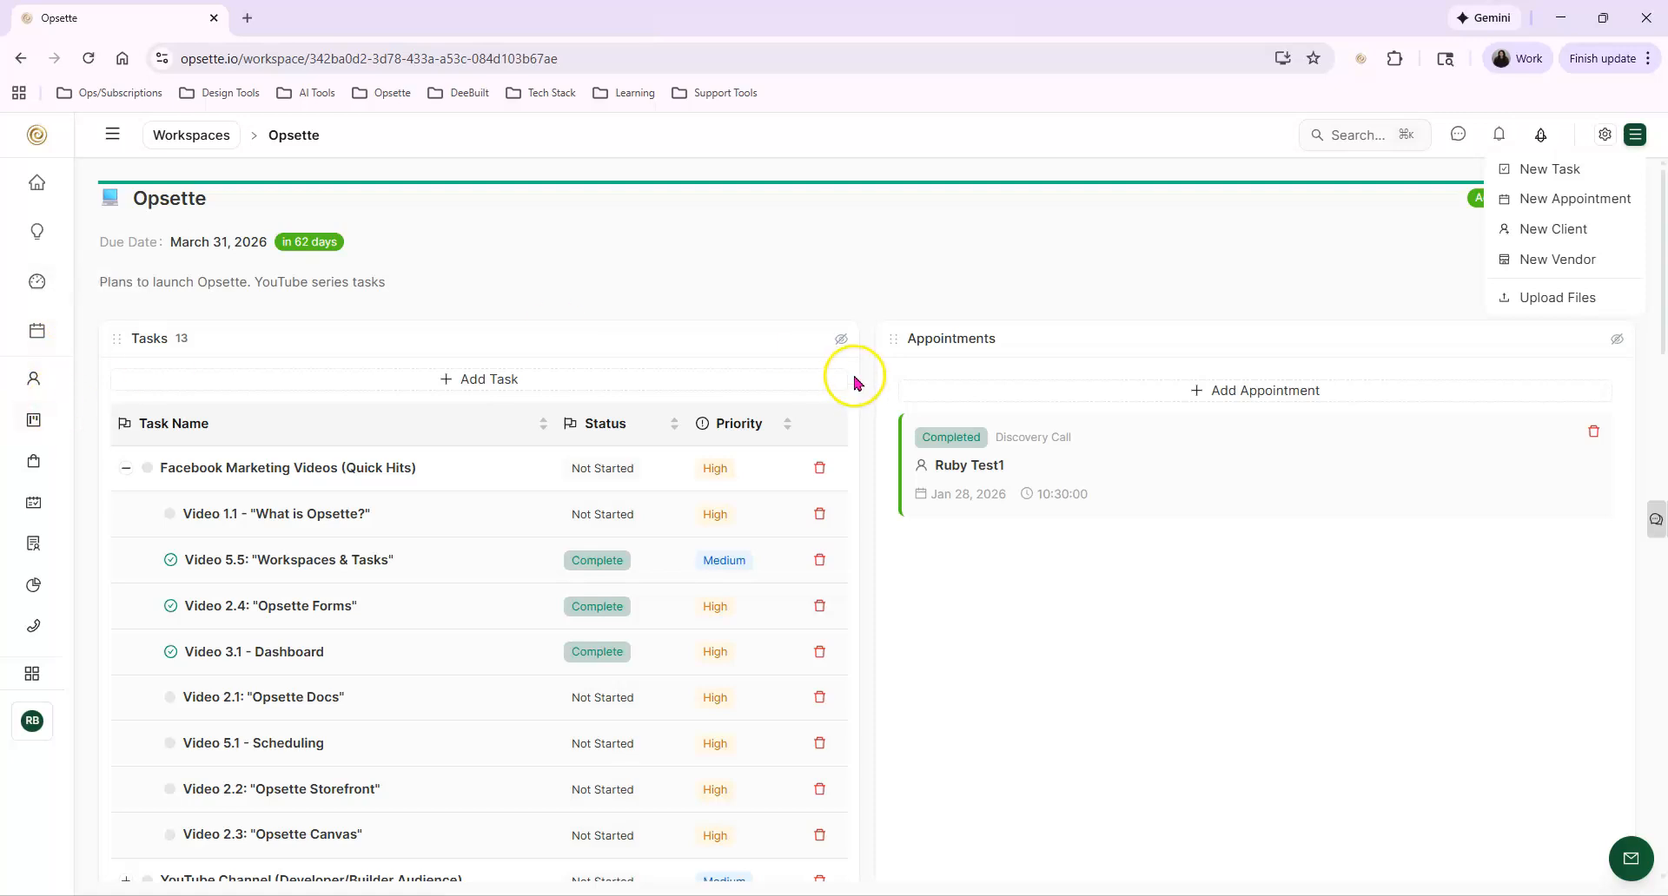
{"action": "left_click", "coordinate": [1132, 302]}
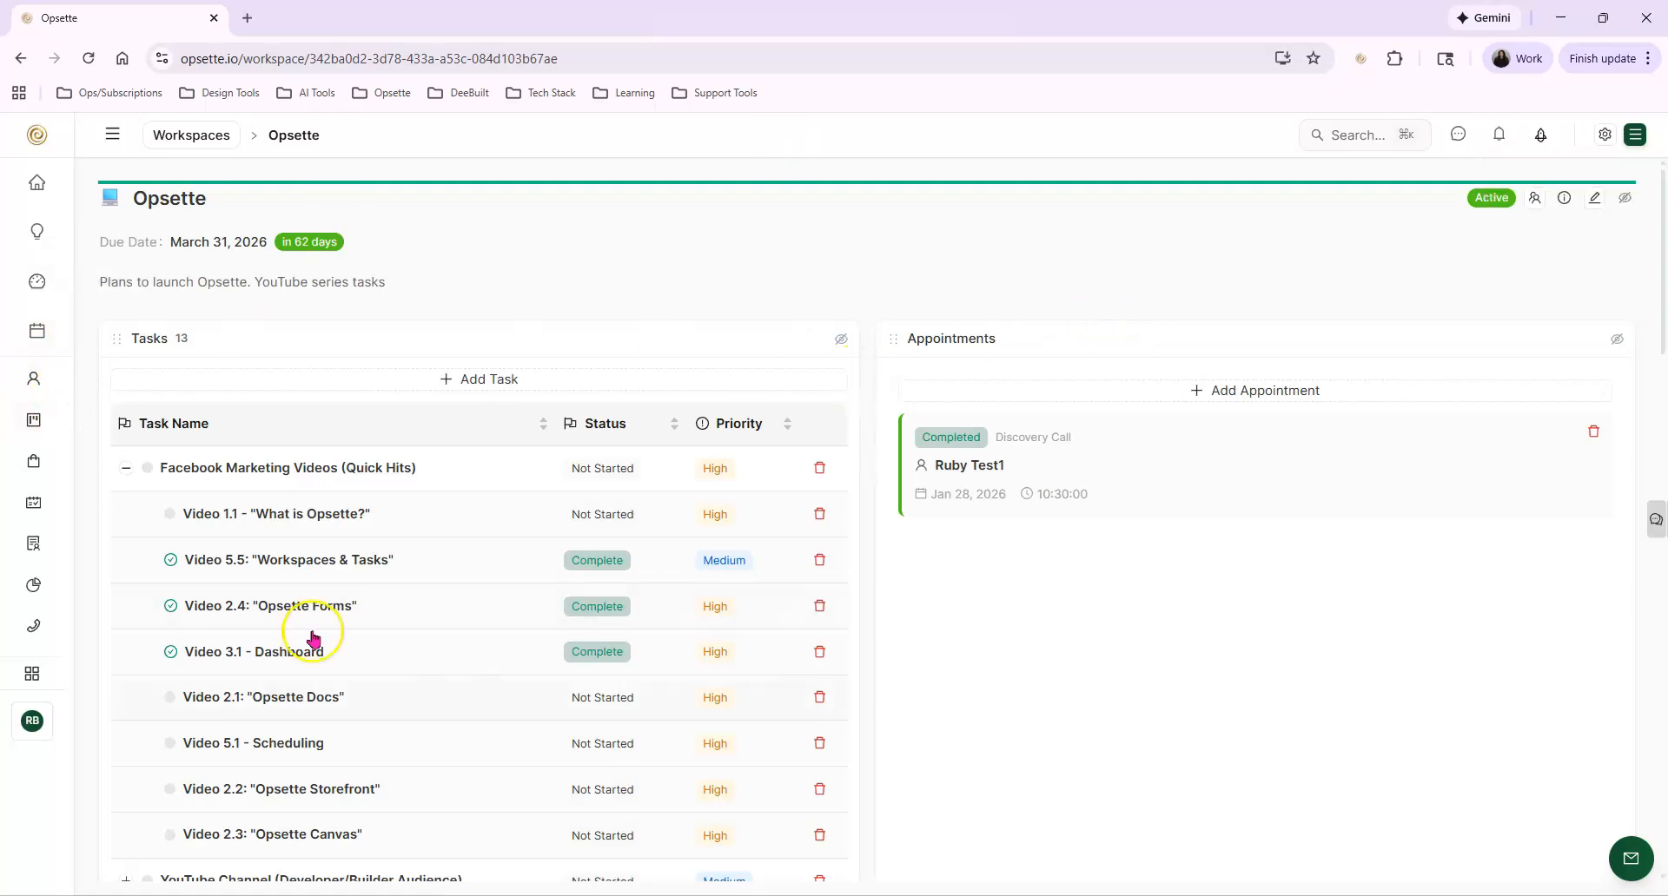
{"action": "scroll", "coordinate": [596, 688], "scroll_direction": "down", "scroll_amount": 8}
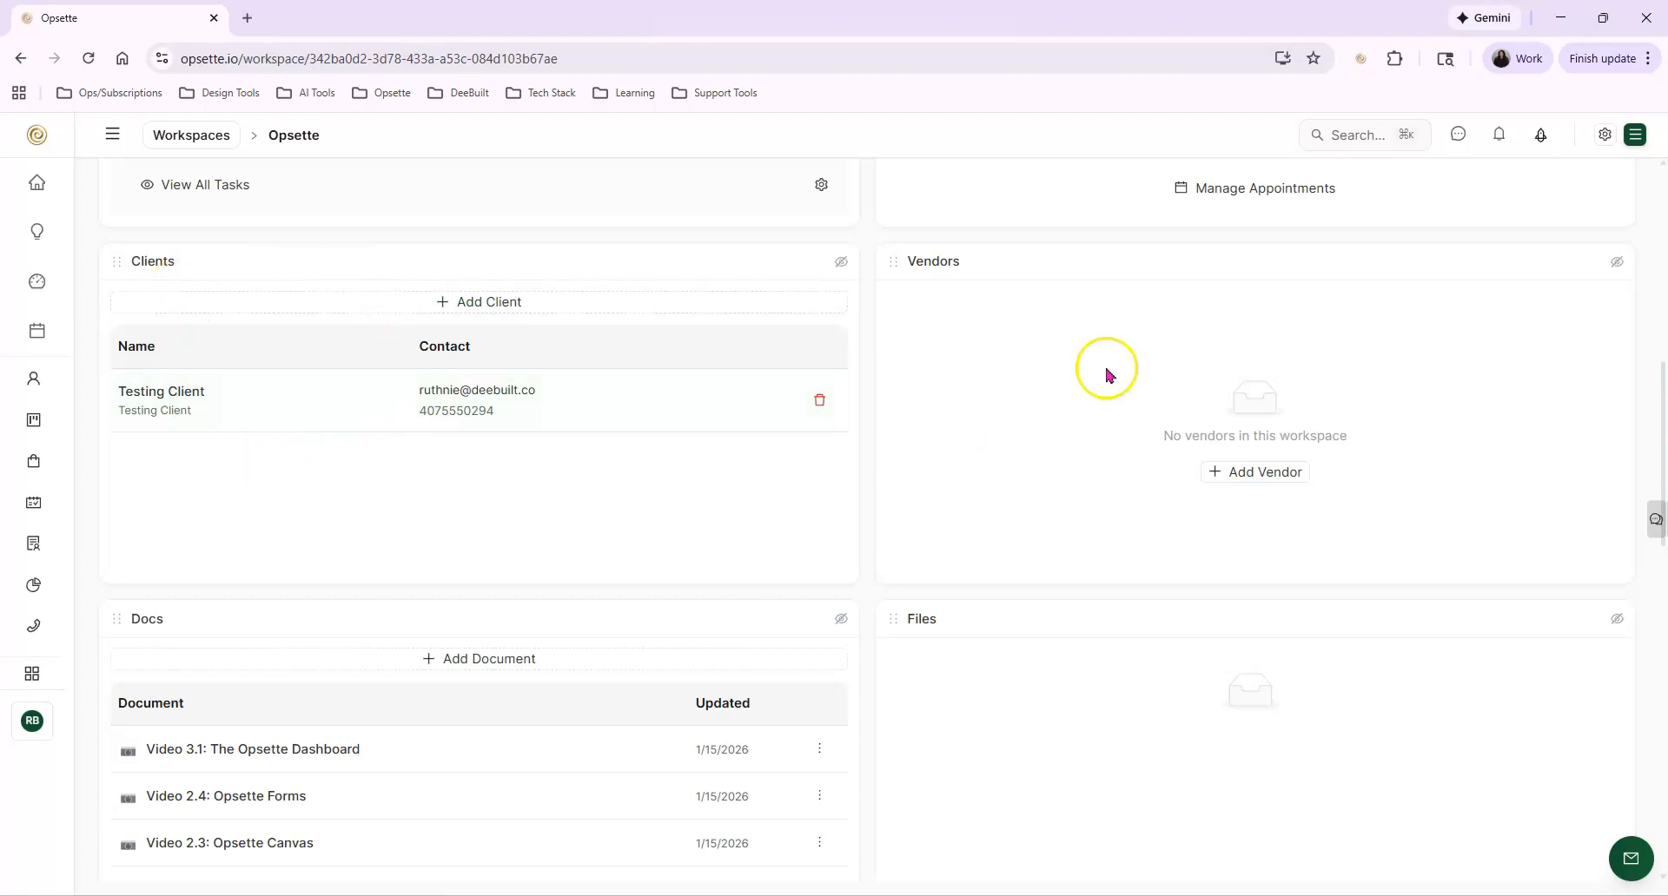
{"action": "scroll", "coordinate": [1172, 503], "scroll_direction": "down", "scroll_amount": 2}
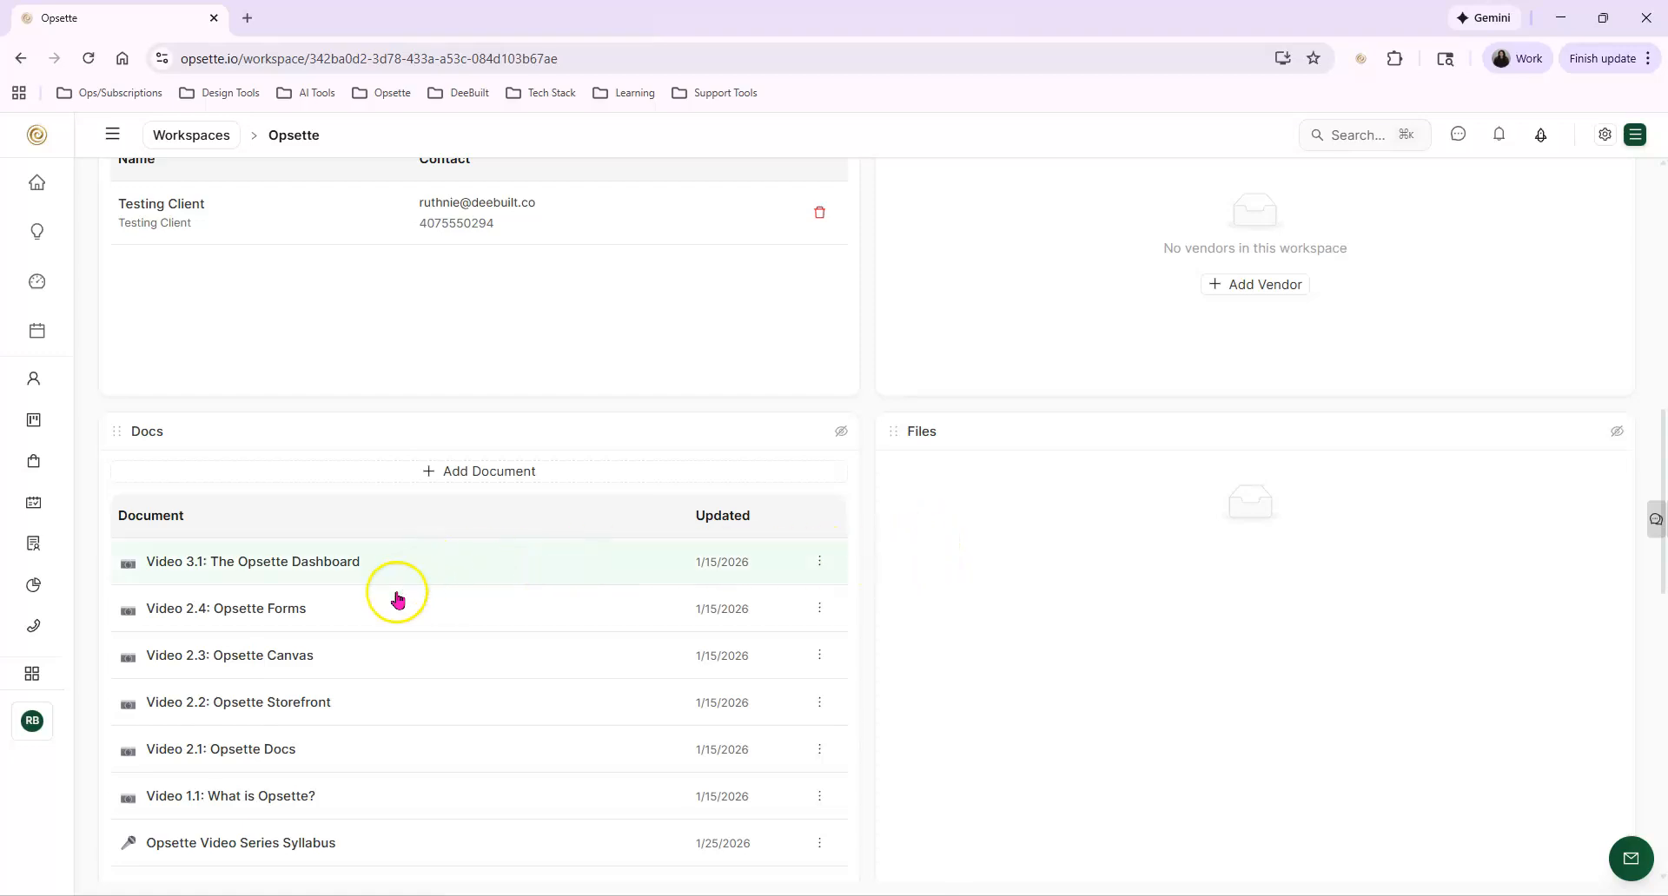
{"action": "scroll", "coordinate": [374, 695], "scroll_direction": "down", "scroll_amount": 2}
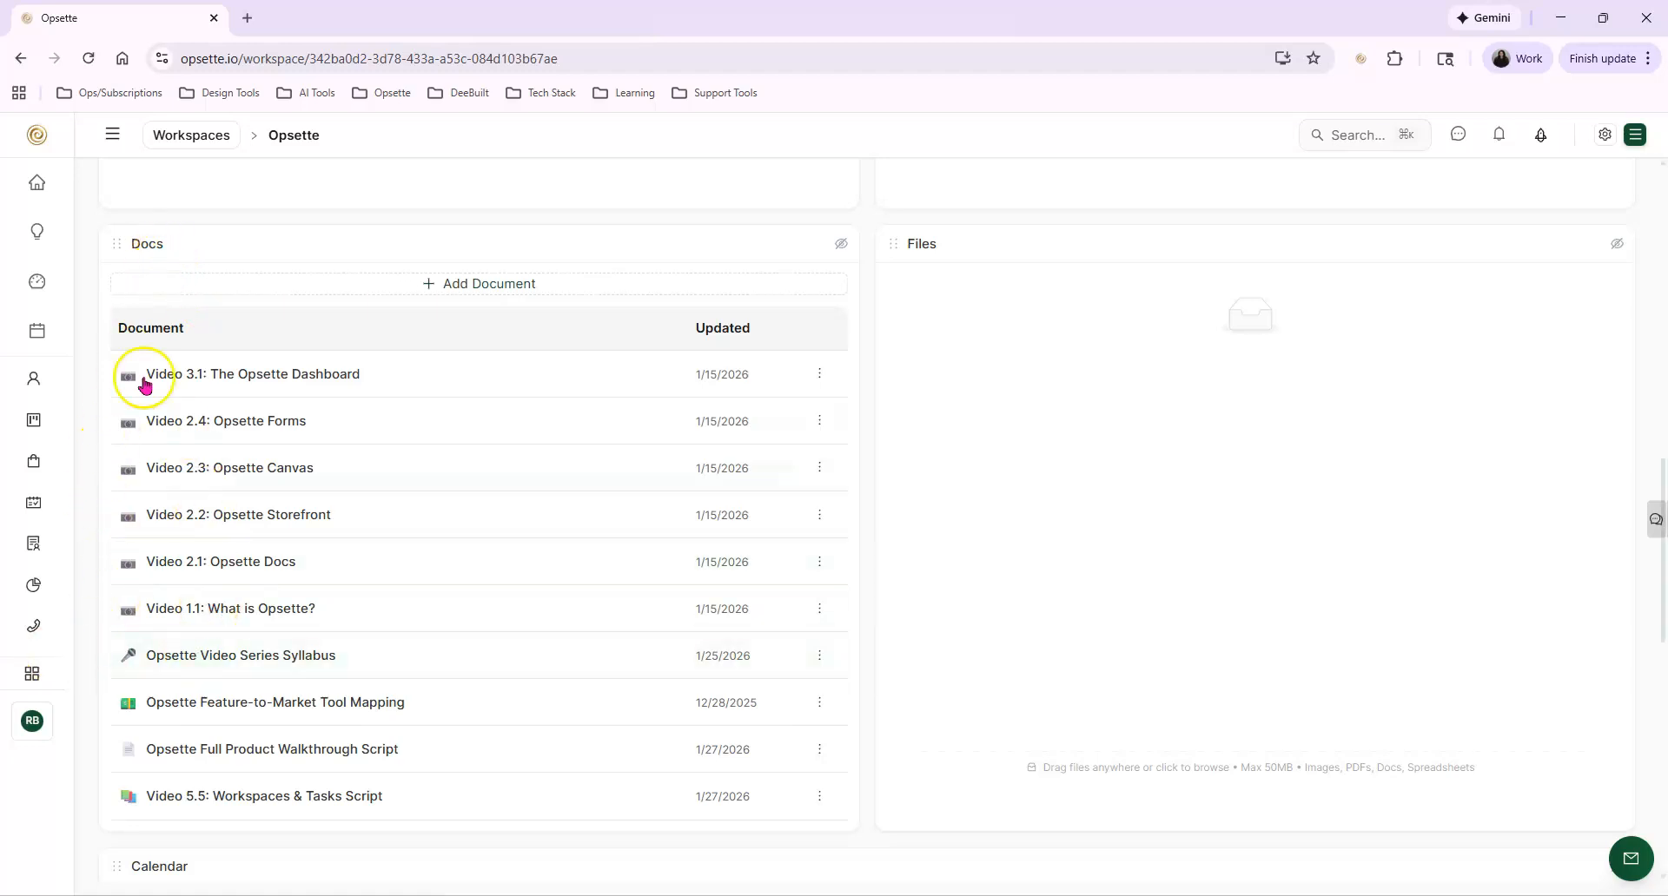
{"action": "left_click", "coordinate": [31, 676]}
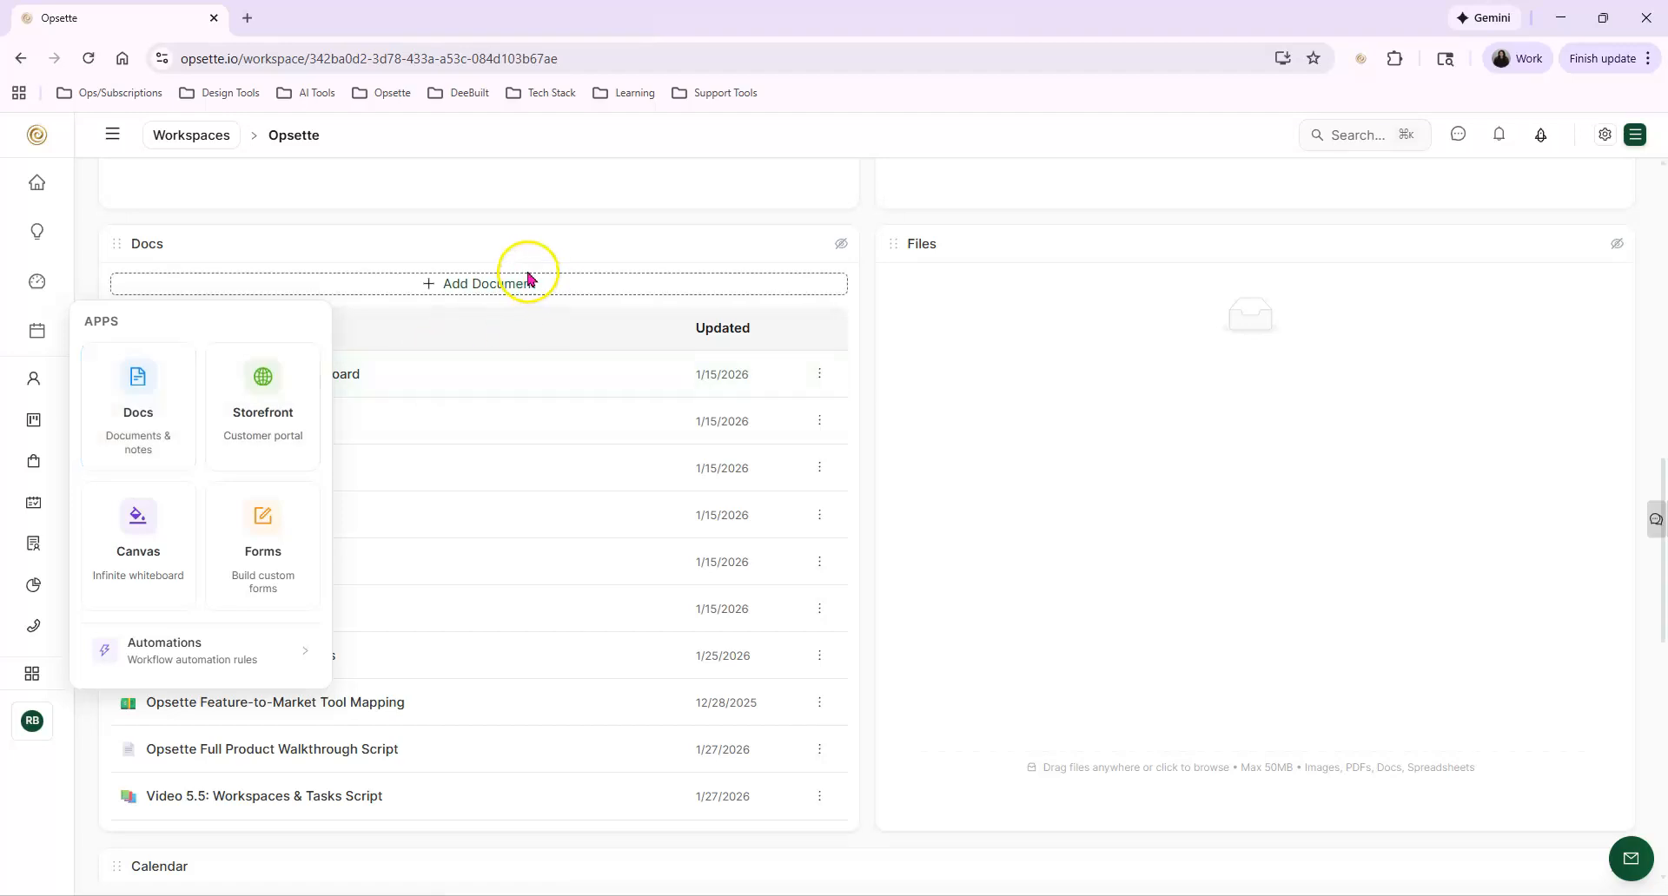
{"action": "left_click", "coordinate": [791, 225]}
Examine the tasks and appointments scheduled in the workspace's Calendar widget
{"action": "scroll", "coordinate": [479, 689], "scroll_direction": "down", "scroll_amount": 5}
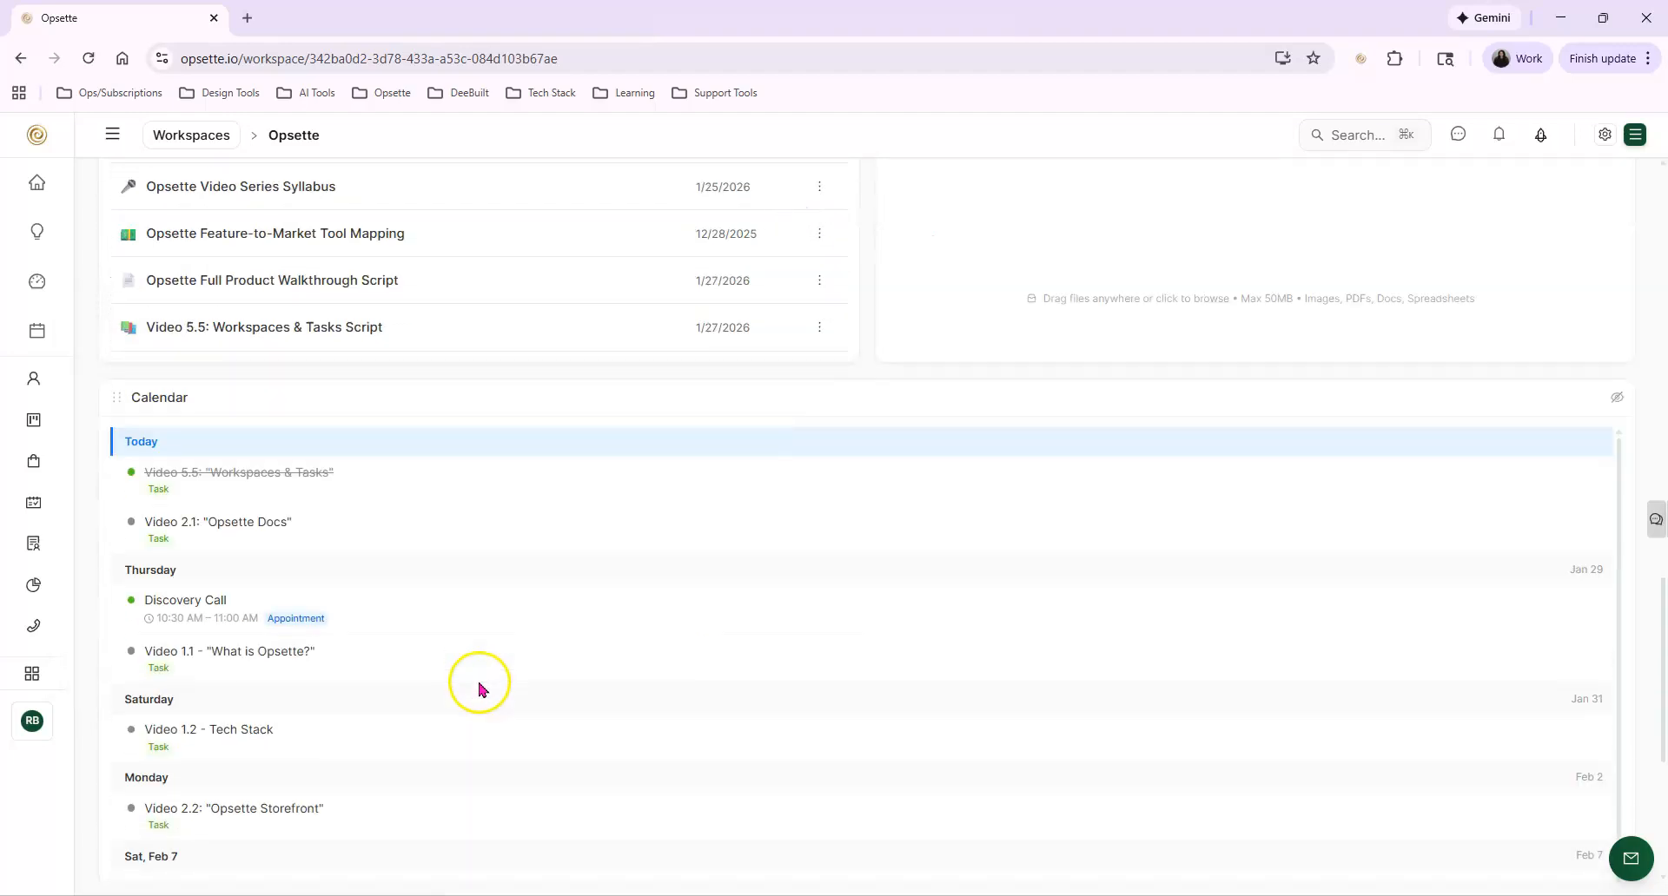
{"action": "scroll", "coordinate": [300, 466], "scroll_direction": "down", "scroll_amount": 3}
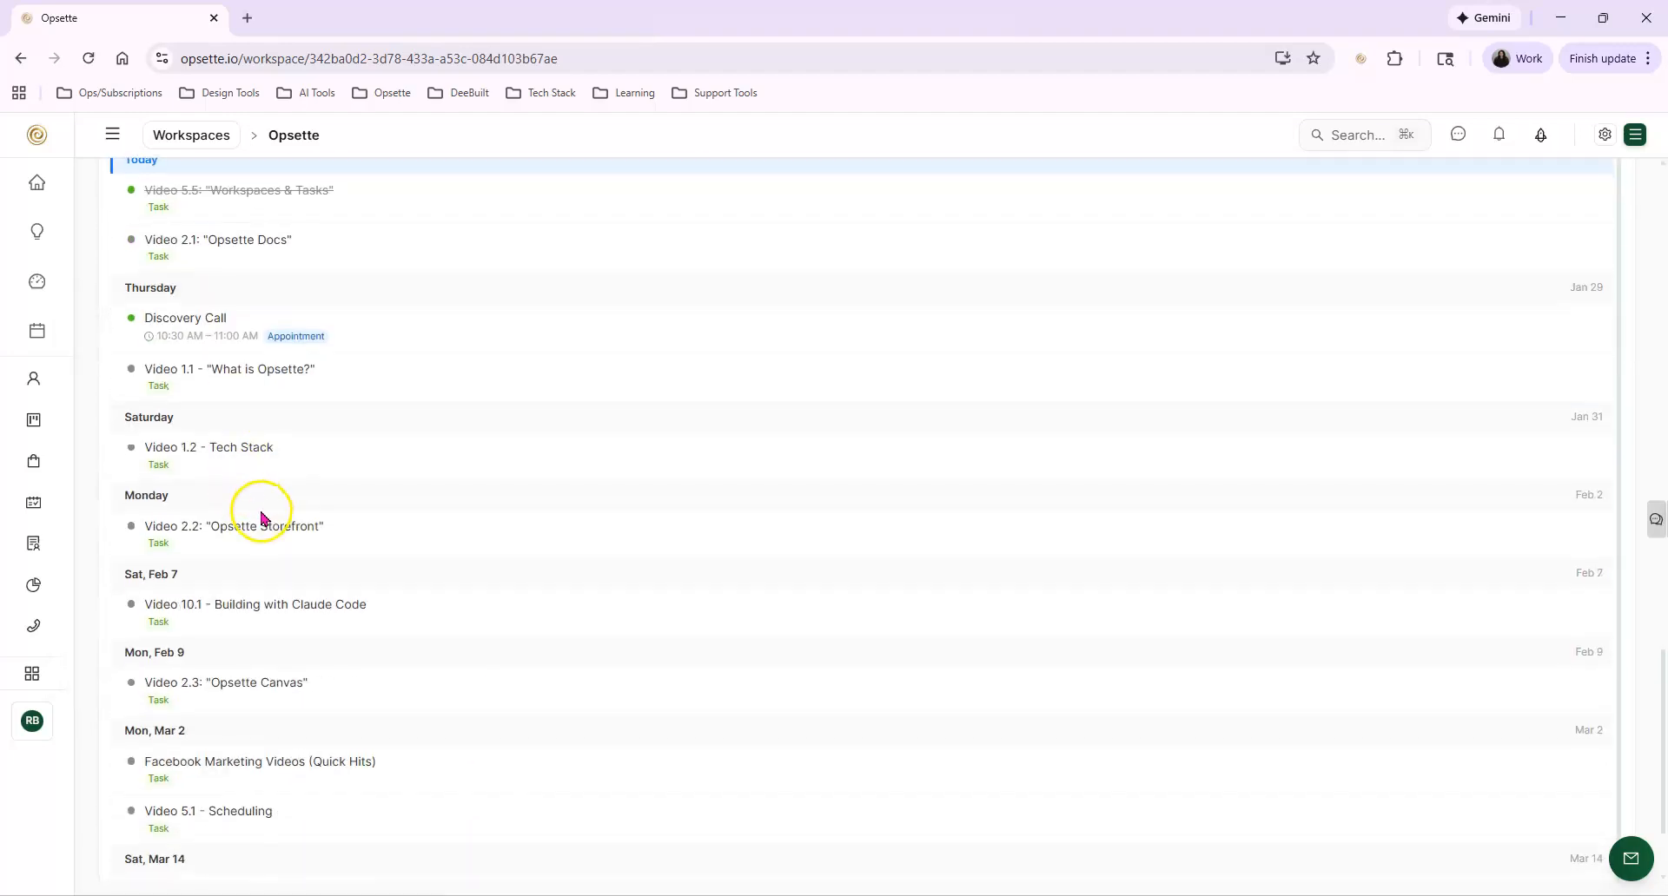
{"action": "scroll", "coordinate": [265, 315], "scroll_direction": "up", "scroll_amount": 2}
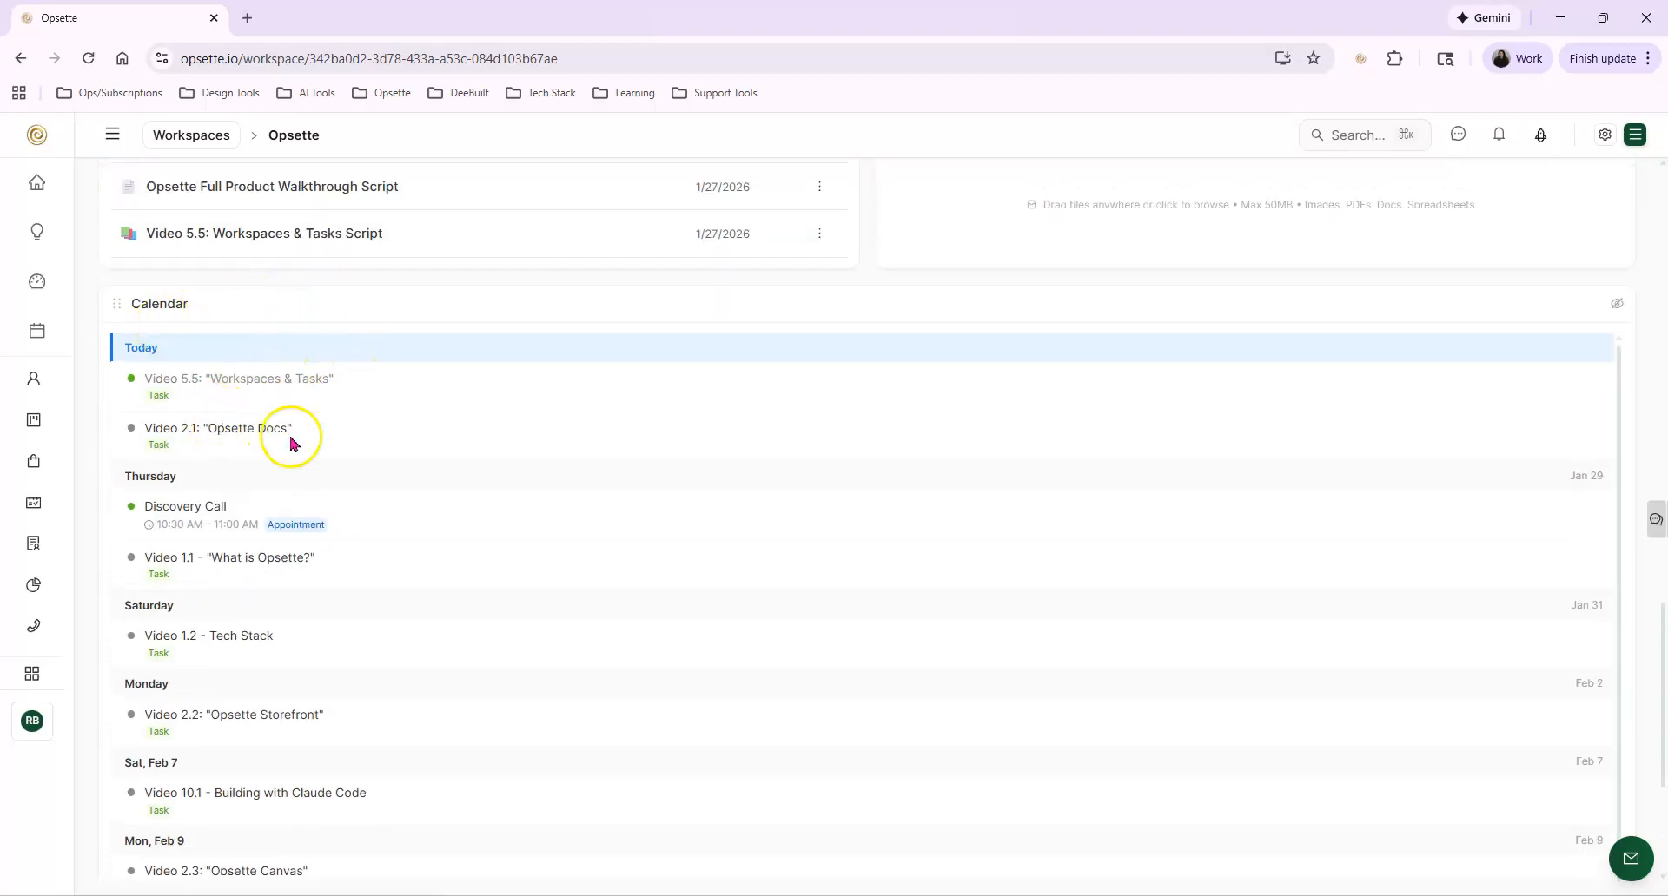
{"action": "scroll", "coordinate": [1407, 451], "scroll_direction": "down", "scroll_amount": 4}
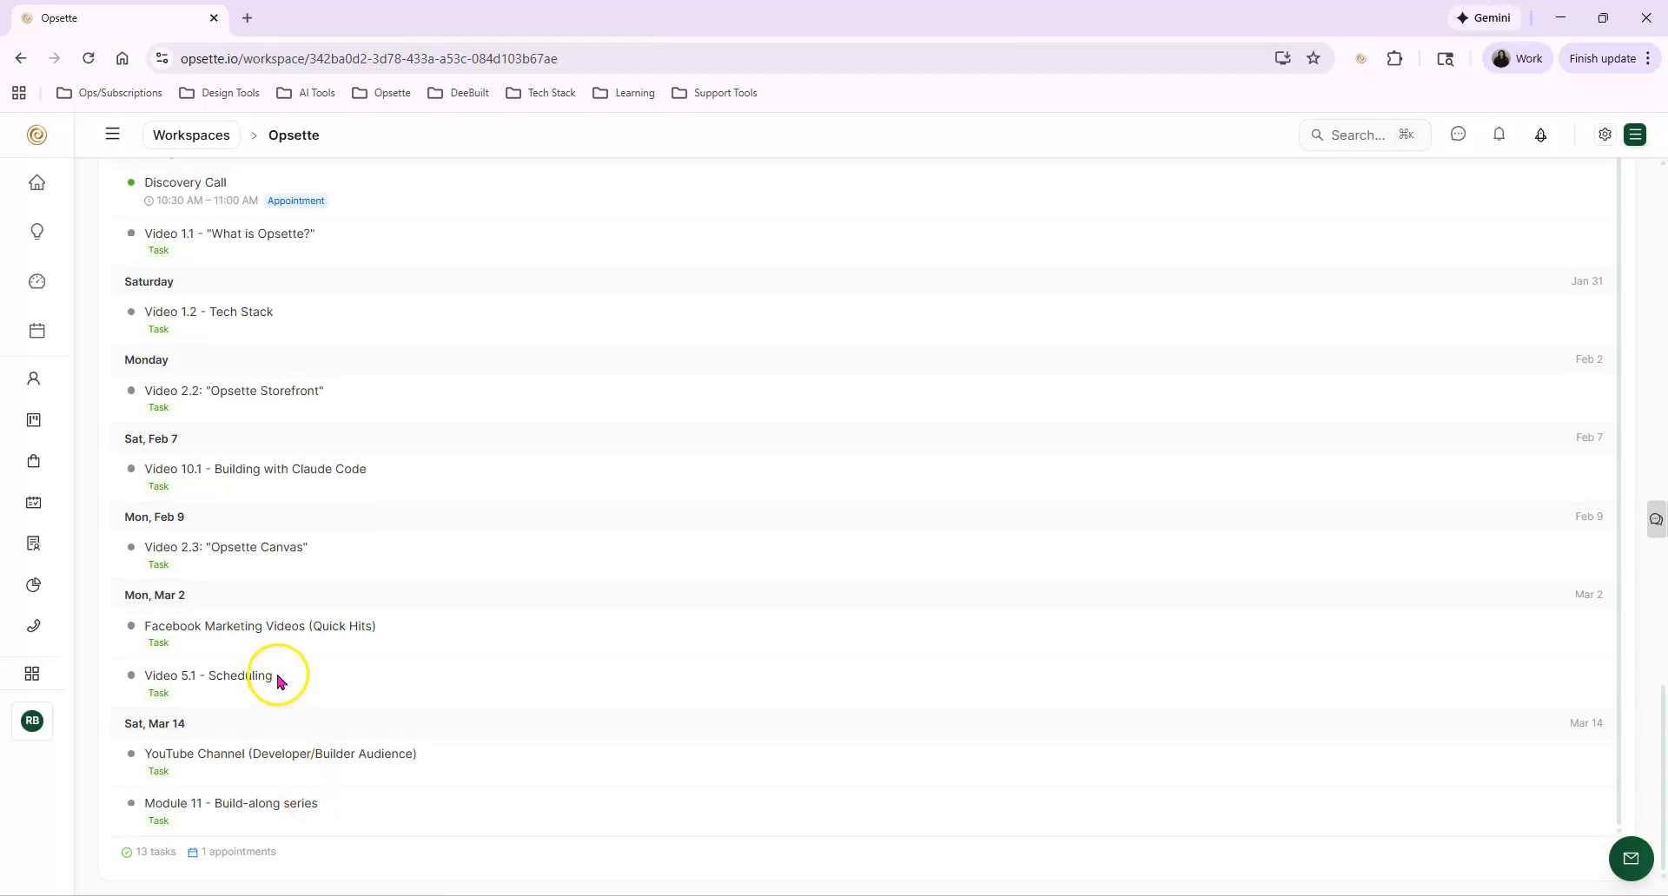
{"action": "scroll", "coordinate": [295, 574], "scroll_direction": "up", "scroll_amount": 2}
{"action": "scroll", "coordinate": [191, 860], "scroll_direction": "down", "scroll_amount": 2}
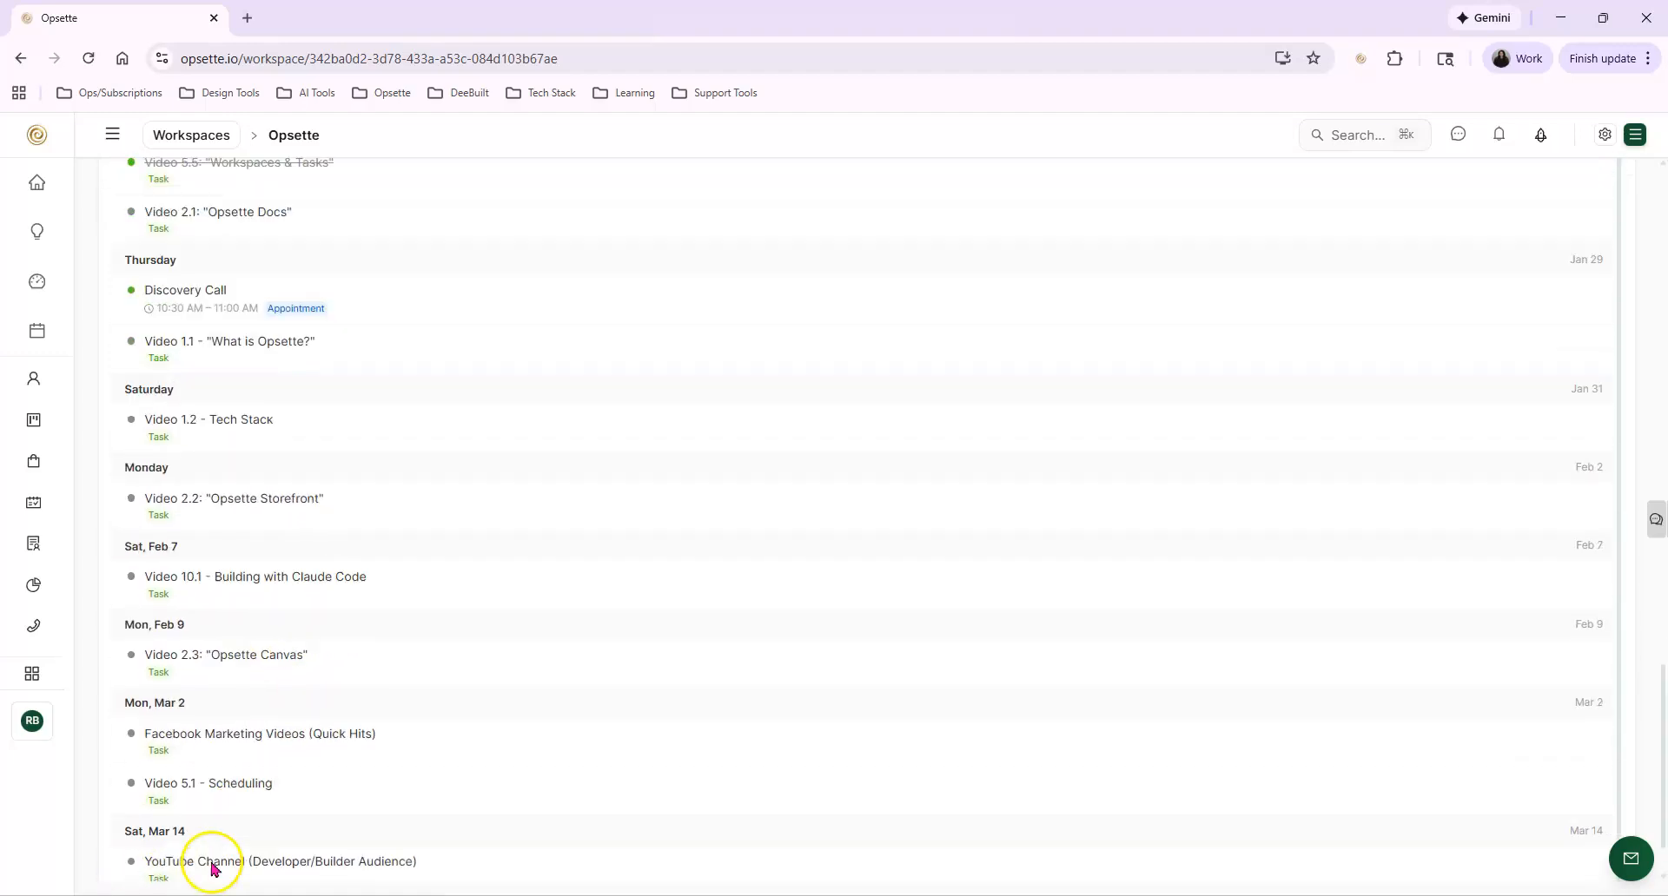
{"action": "scroll", "coordinate": [844, 441], "scroll_direction": "up", "scroll_amount": 3}
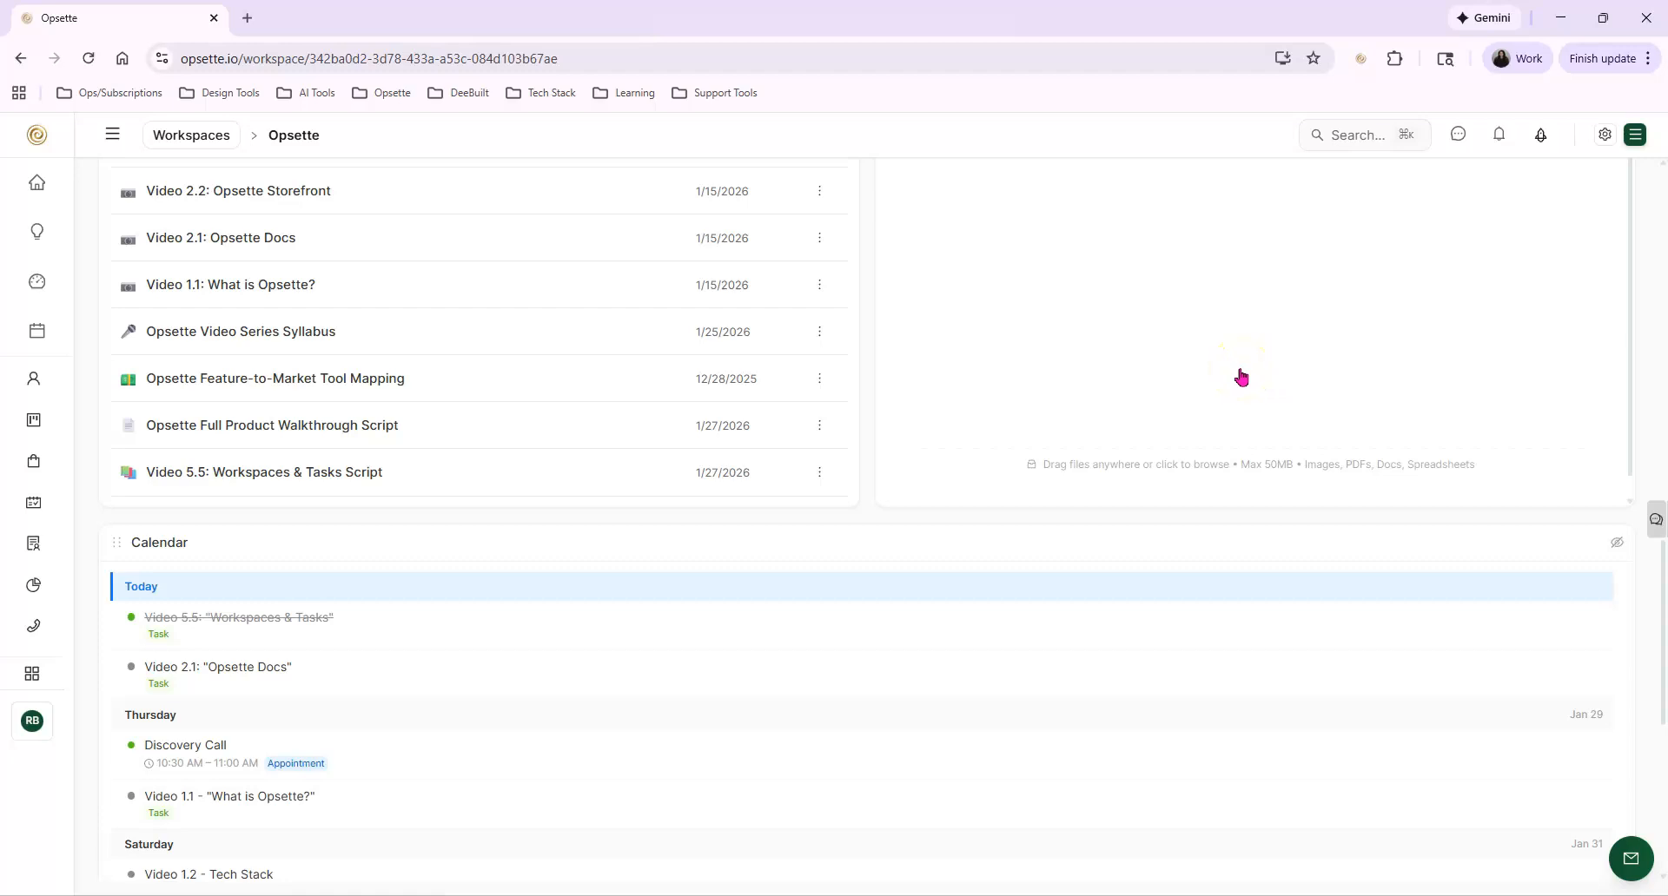
{"action": "scroll", "coordinate": [1289, 310], "scroll_direction": "up", "scroll_amount": 2}
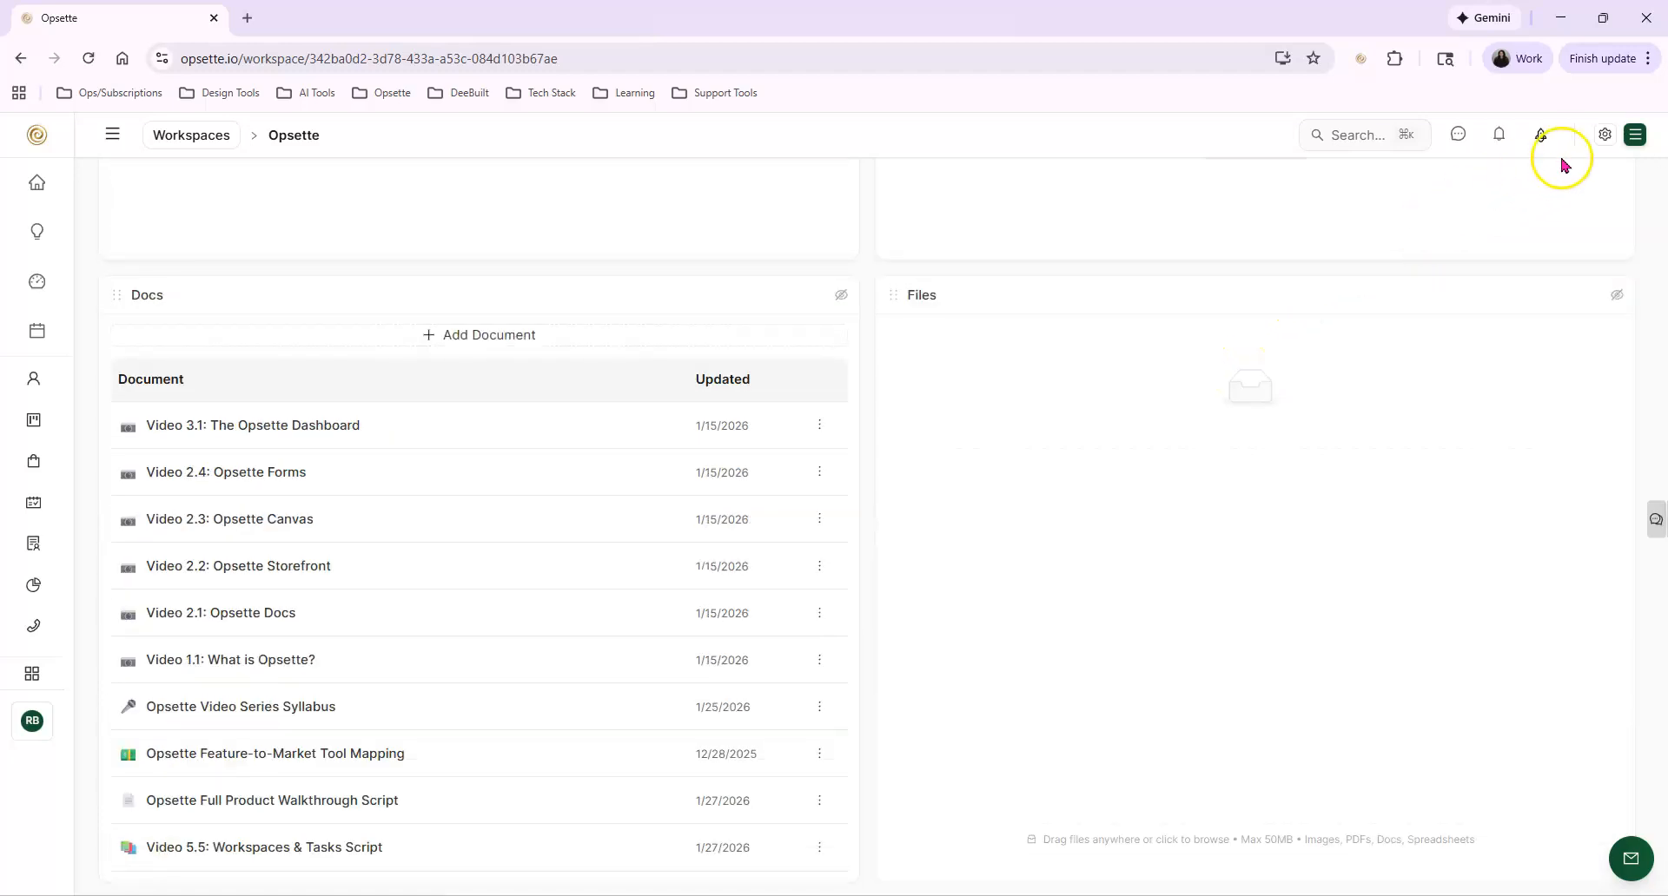
Switch the workspace's layout mode to Grid (Free-form) and widen the Docs widget across most of the page
{"action": "left_click", "coordinate": [1604, 136]}
{"action": "mouse_move", "coordinate": [1537, 168]}
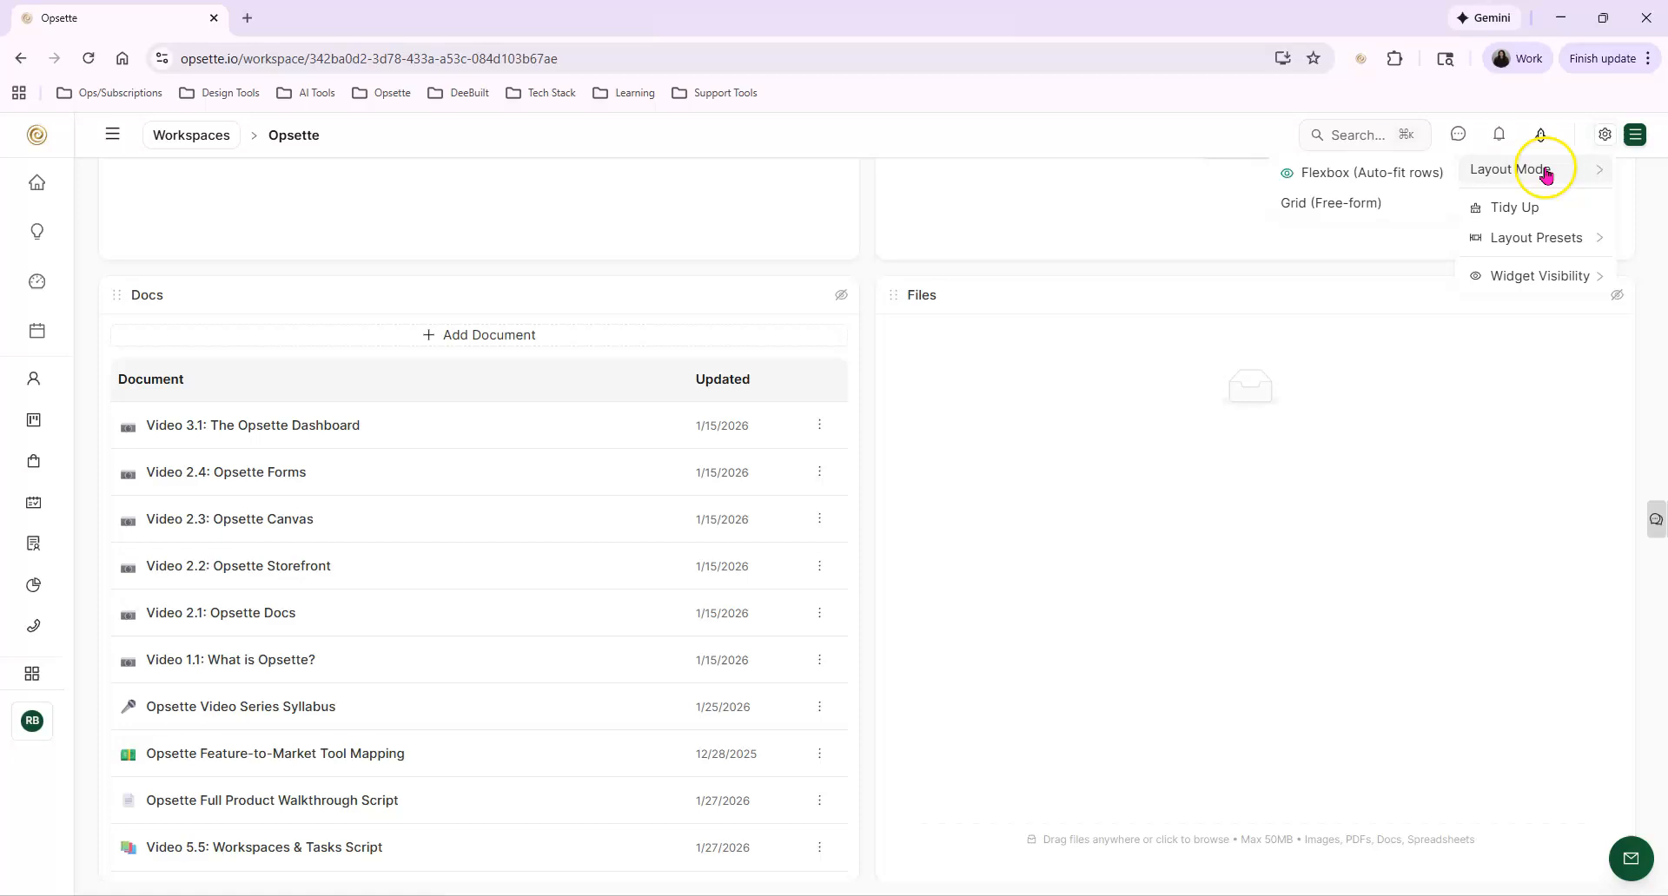
{"action": "left_click", "coordinate": [1358, 202]}
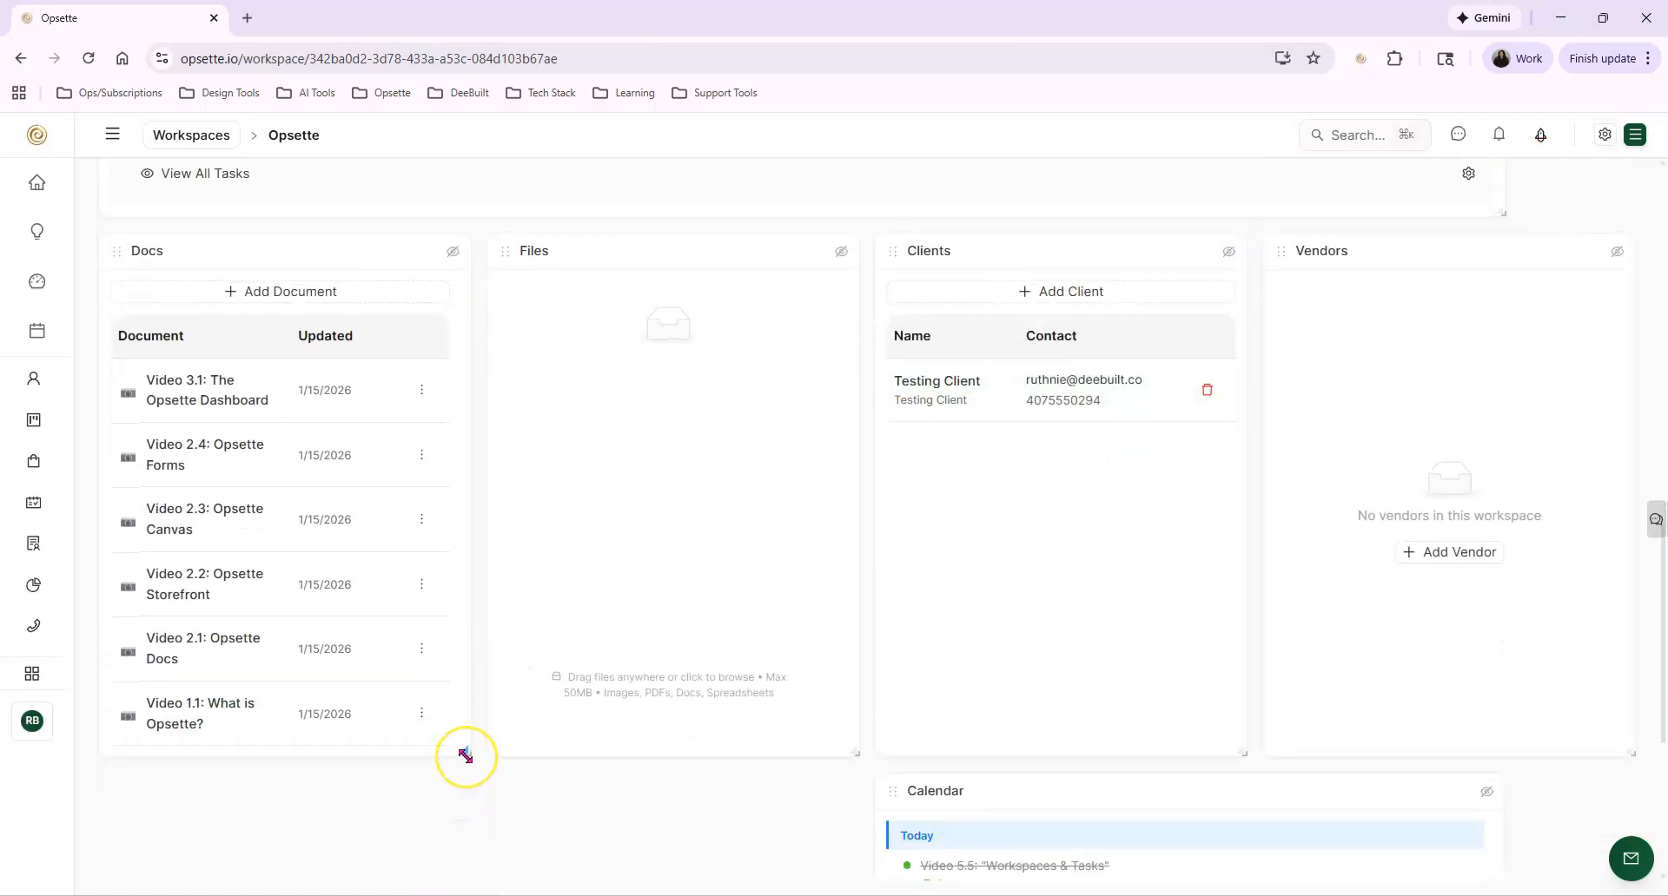
{"action": "left_click_drag", "start_coordinate": [466, 756], "coordinate": [1528, 756]}
Move the Files widget to the left edge of the grid and the Clients widget to the top of the workspace
{"action": "scroll", "coordinate": [577, 584], "scroll_direction": "down", "scroll_amount": 5}
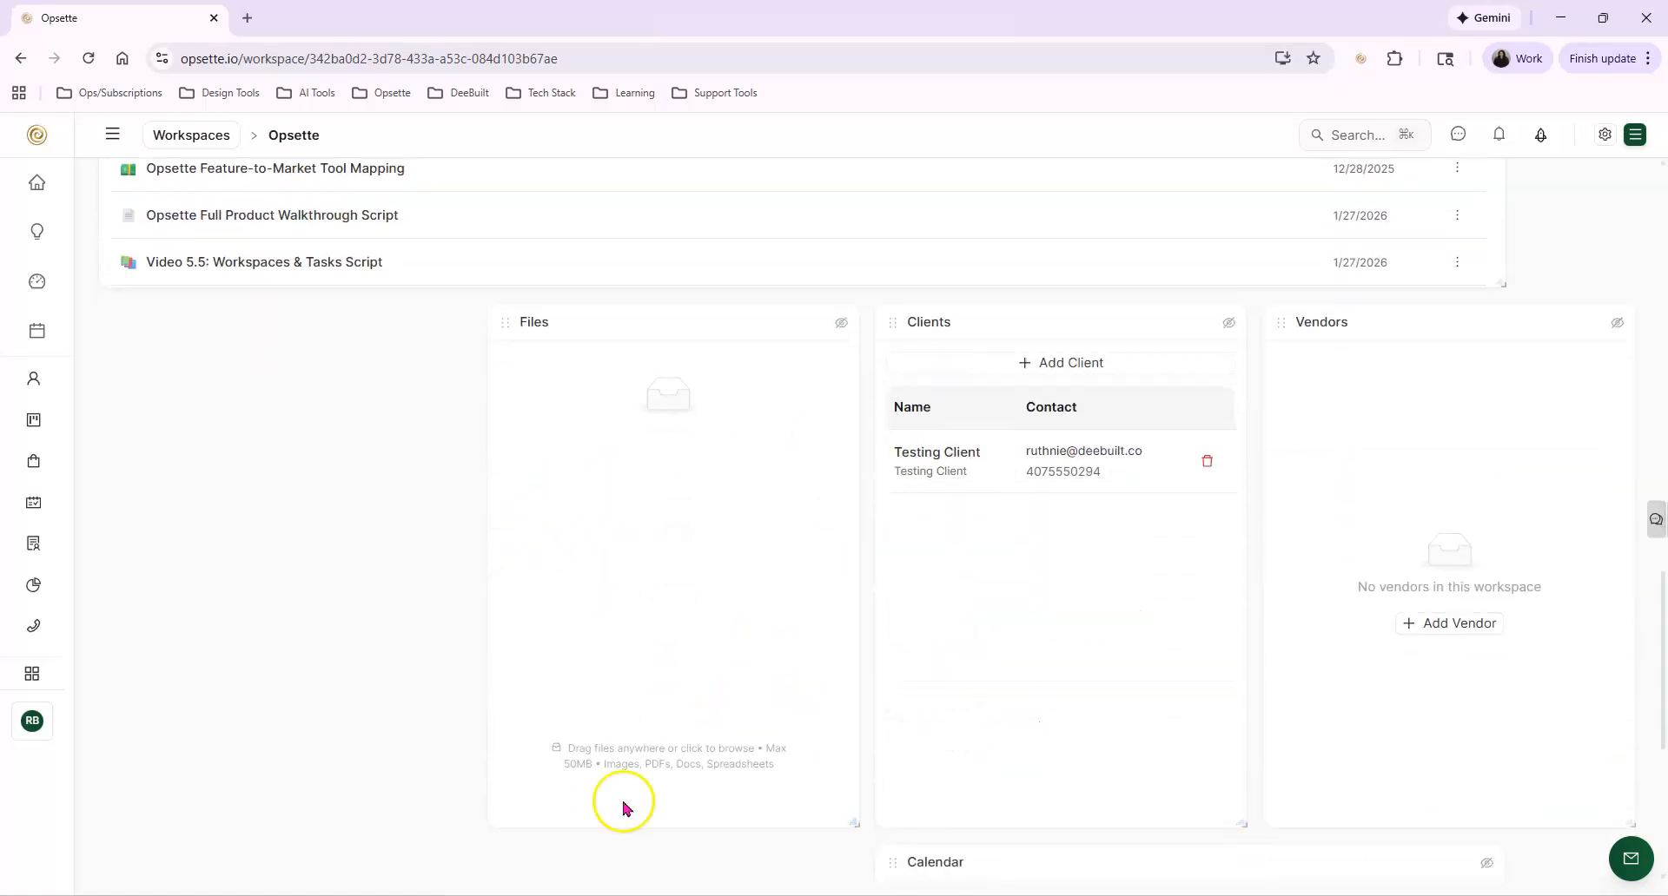
{"action": "left_click_drag", "start_coordinate": [508, 323], "coordinate": [144, 317]}
{"action": "left_click_drag", "start_coordinate": [896, 331], "coordinate": [382, 363]}
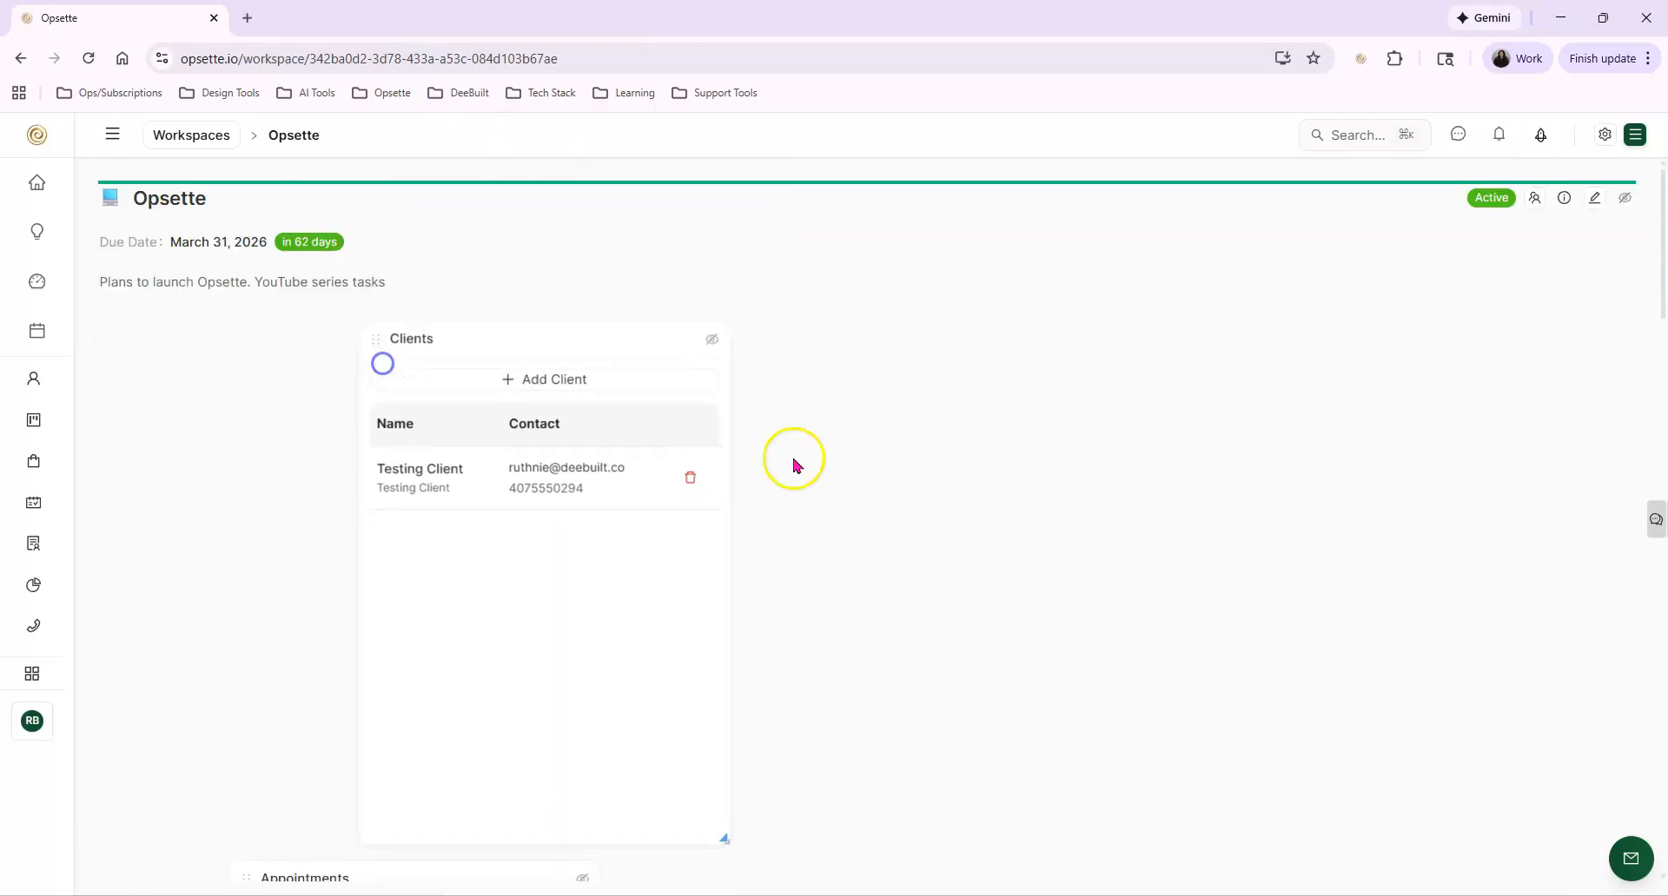
Tidy up the free-form widget layout and look over the realigned widgets
{"action": "scroll", "coordinate": [767, 426], "scroll_direction": "down", "scroll_amount": 6}
{"action": "scroll", "coordinate": [768, 445], "scroll_direction": "up", "scroll_amount": 6}
{"action": "left_click", "coordinate": [1599, 136]}
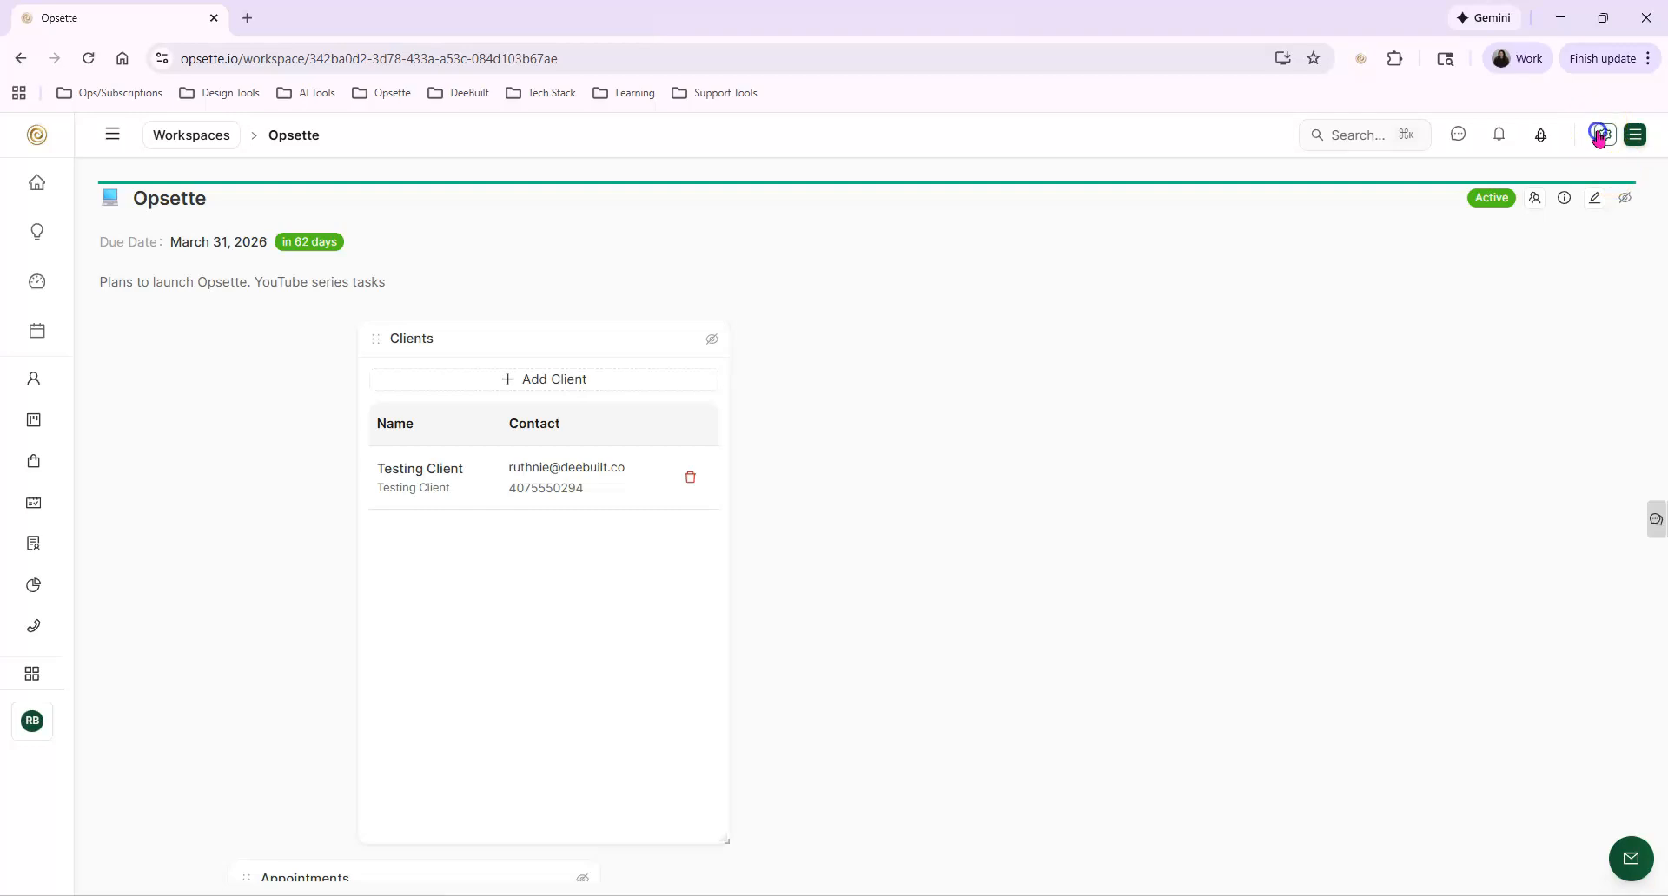
{"action": "left_click", "coordinate": [1495, 209]}
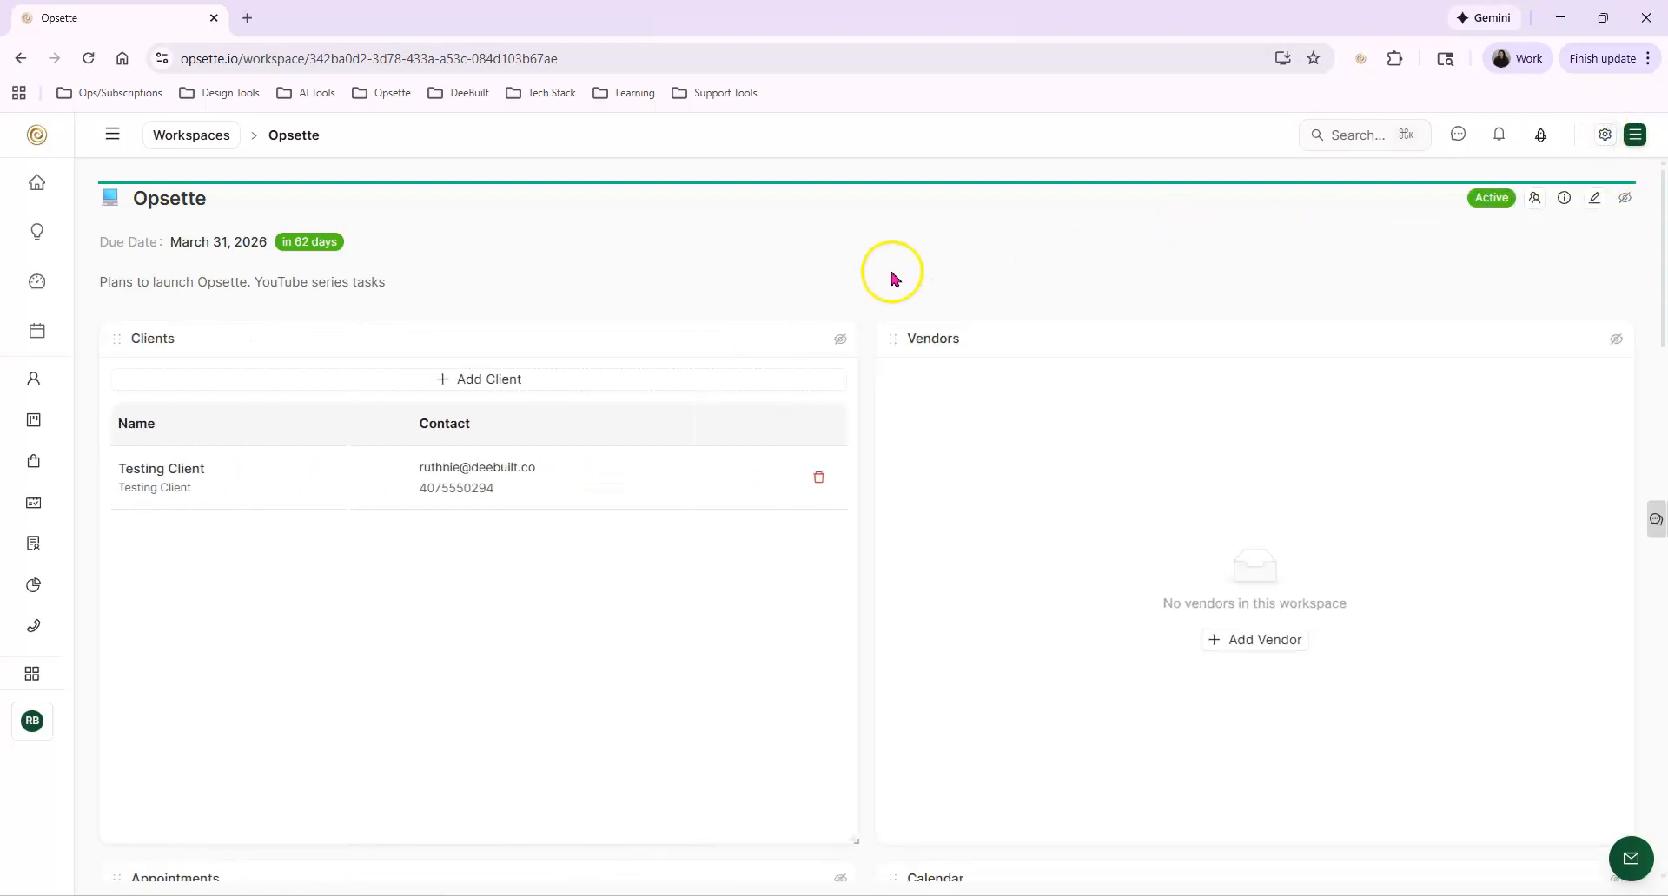
{"action": "scroll", "coordinate": [804, 414], "scroll_direction": "down", "scroll_amount": 8}
{"action": "scroll", "coordinate": [979, 559], "scroll_direction": "down", "scroll_amount": 5}
{"action": "scroll", "coordinate": [1136, 689], "scroll_direction": "down", "scroll_amount": 1}
{"action": "scroll", "coordinate": [1136, 689], "scroll_direction": "down", "scroll_amount": 15}
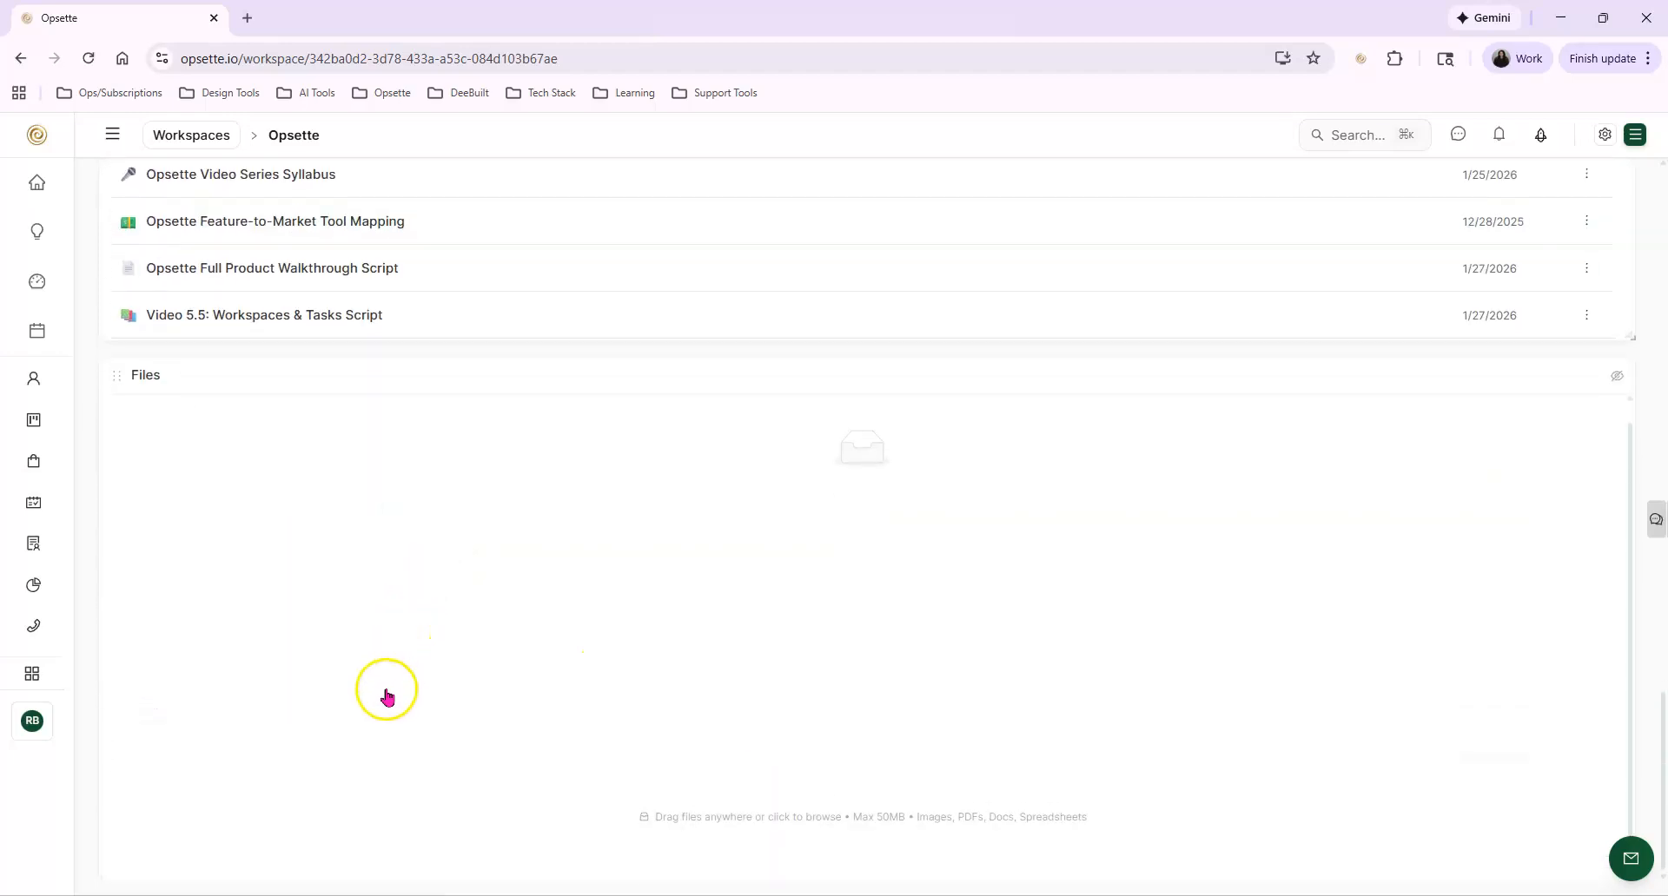
{"action": "scroll", "coordinate": [678, 521], "scroll_direction": "up", "scroll_amount": 15}
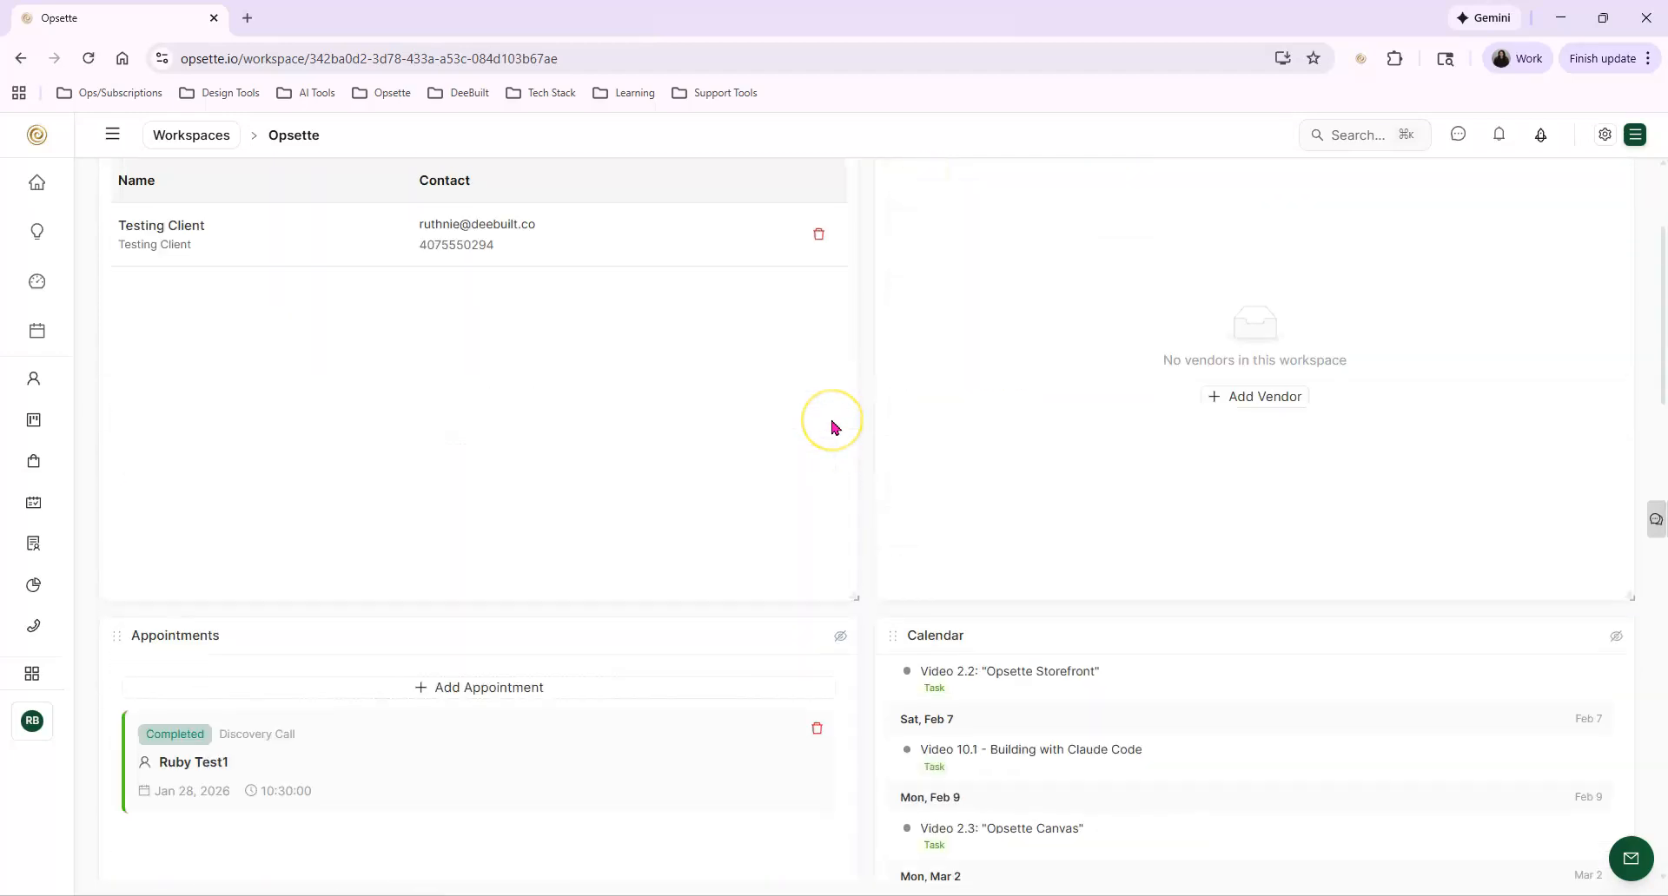
{"action": "scroll", "coordinate": [831, 426], "scroll_direction": "up", "scroll_amount": 3}
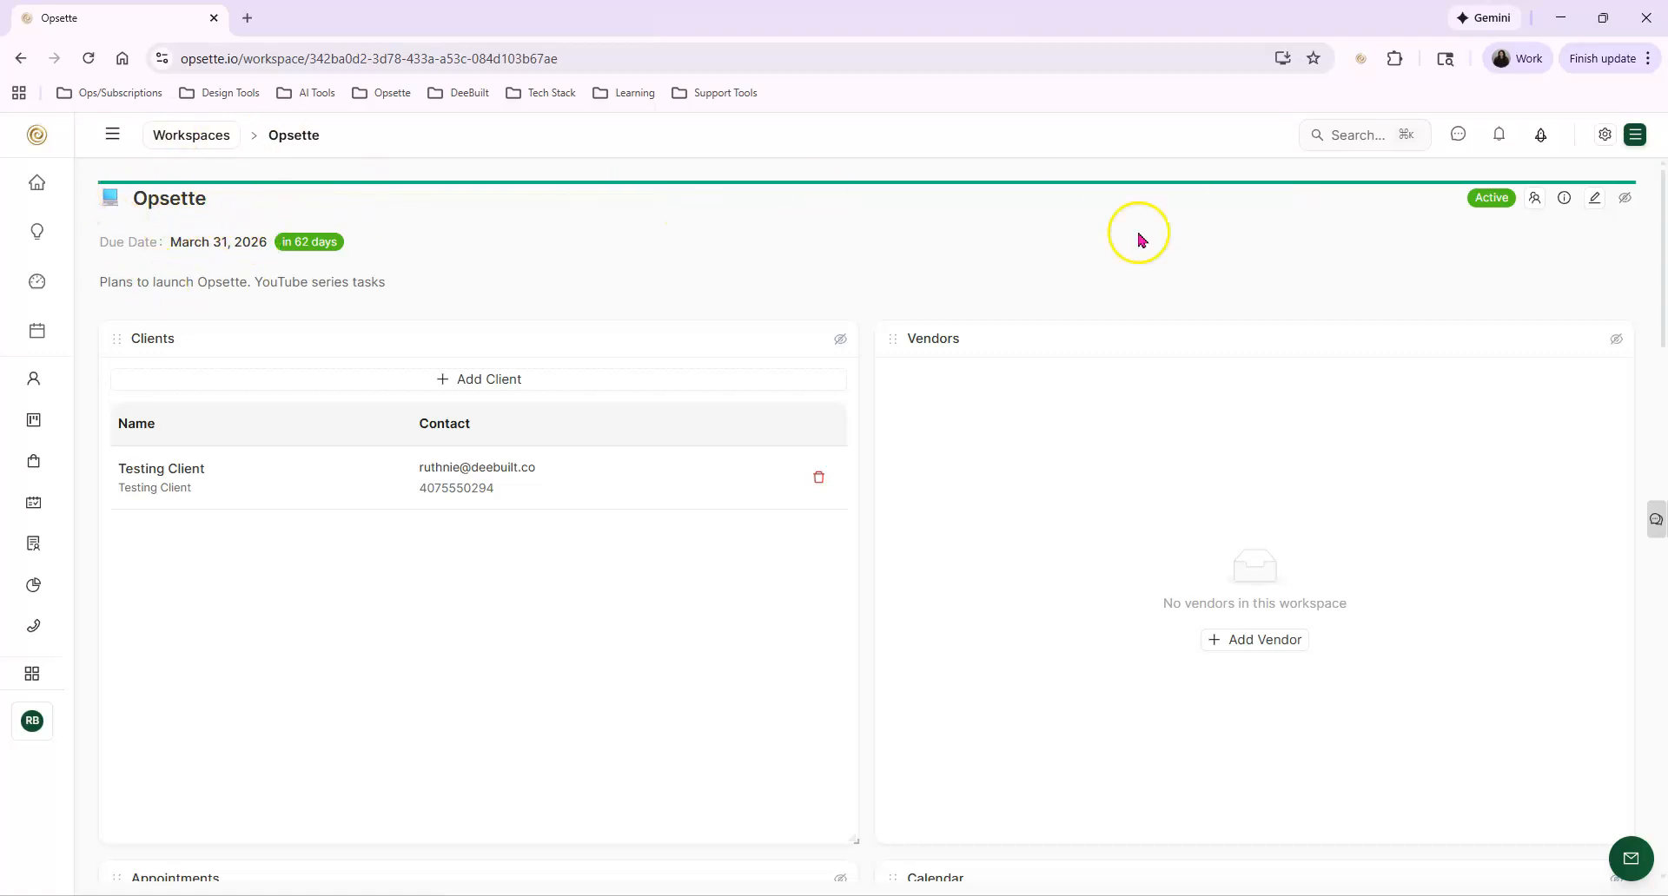
View the Opsette workspace's members and their roles, and close the member list
{"action": "left_click", "coordinate": [1624, 201]}
{"action": "left_click", "coordinate": [1155, 188]}
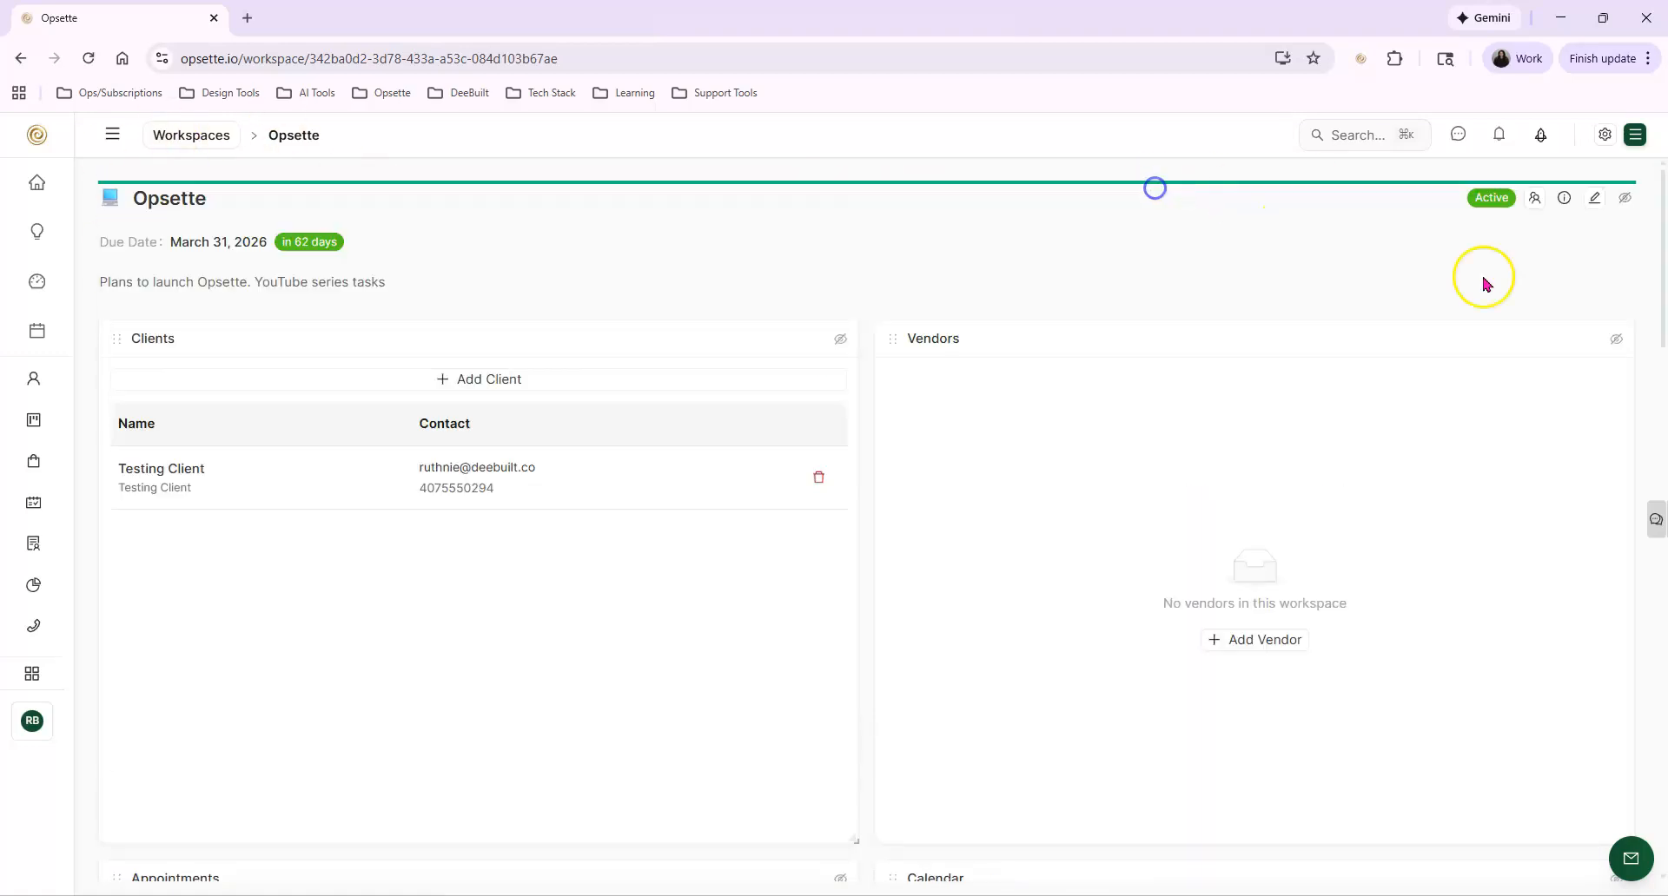
{"action": "left_click", "coordinate": [1536, 200]}
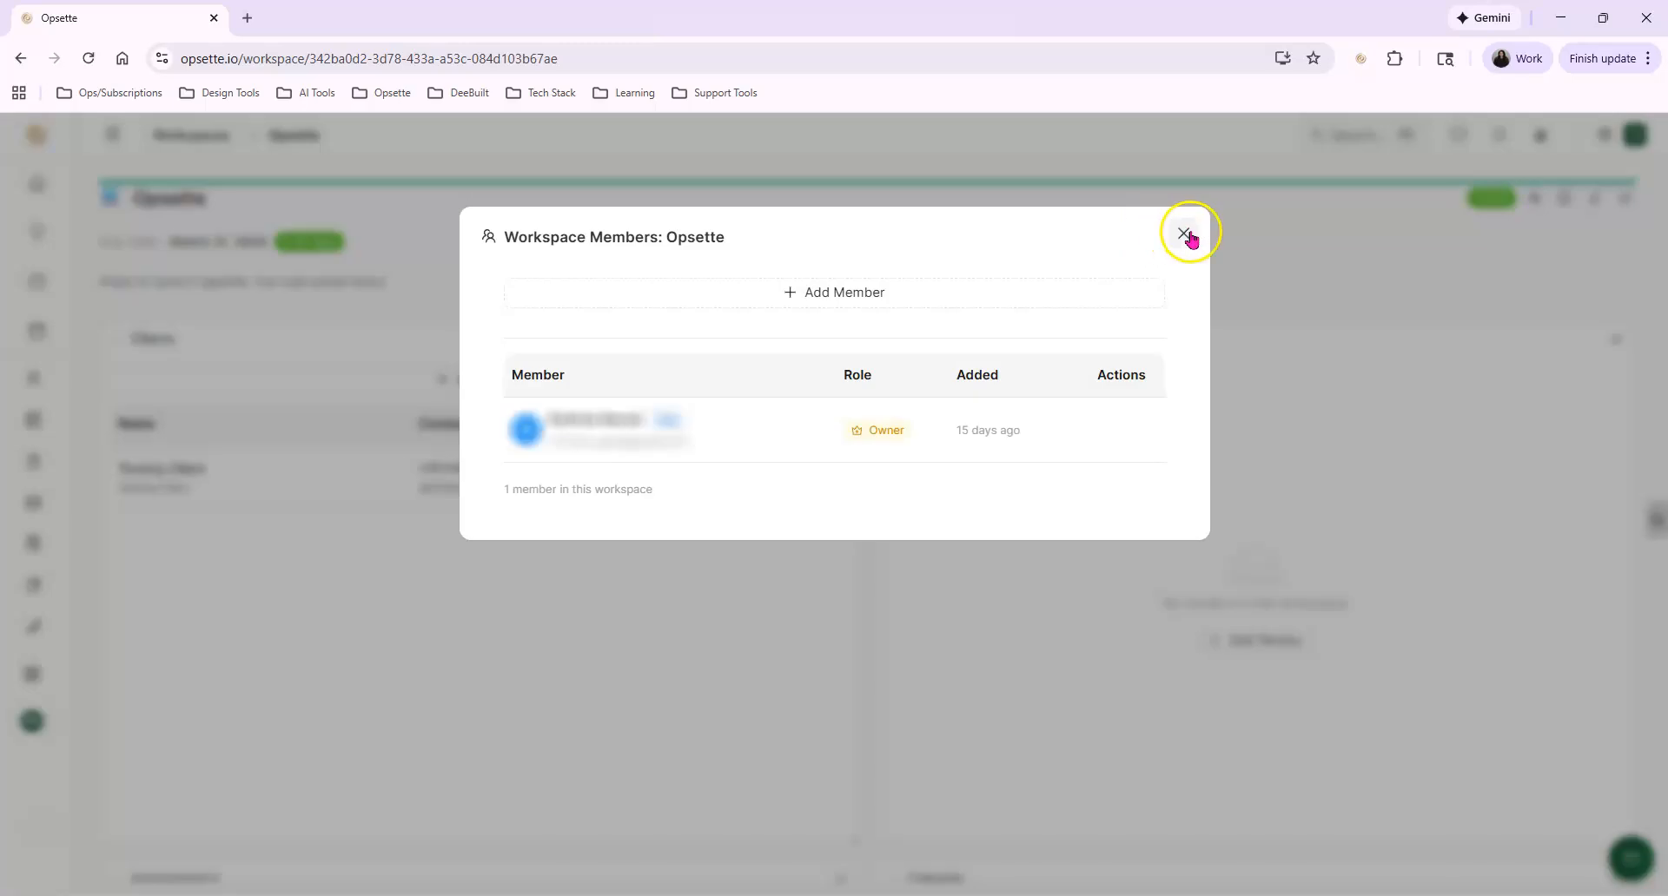
{"action": "left_click", "coordinate": [1184, 235]}
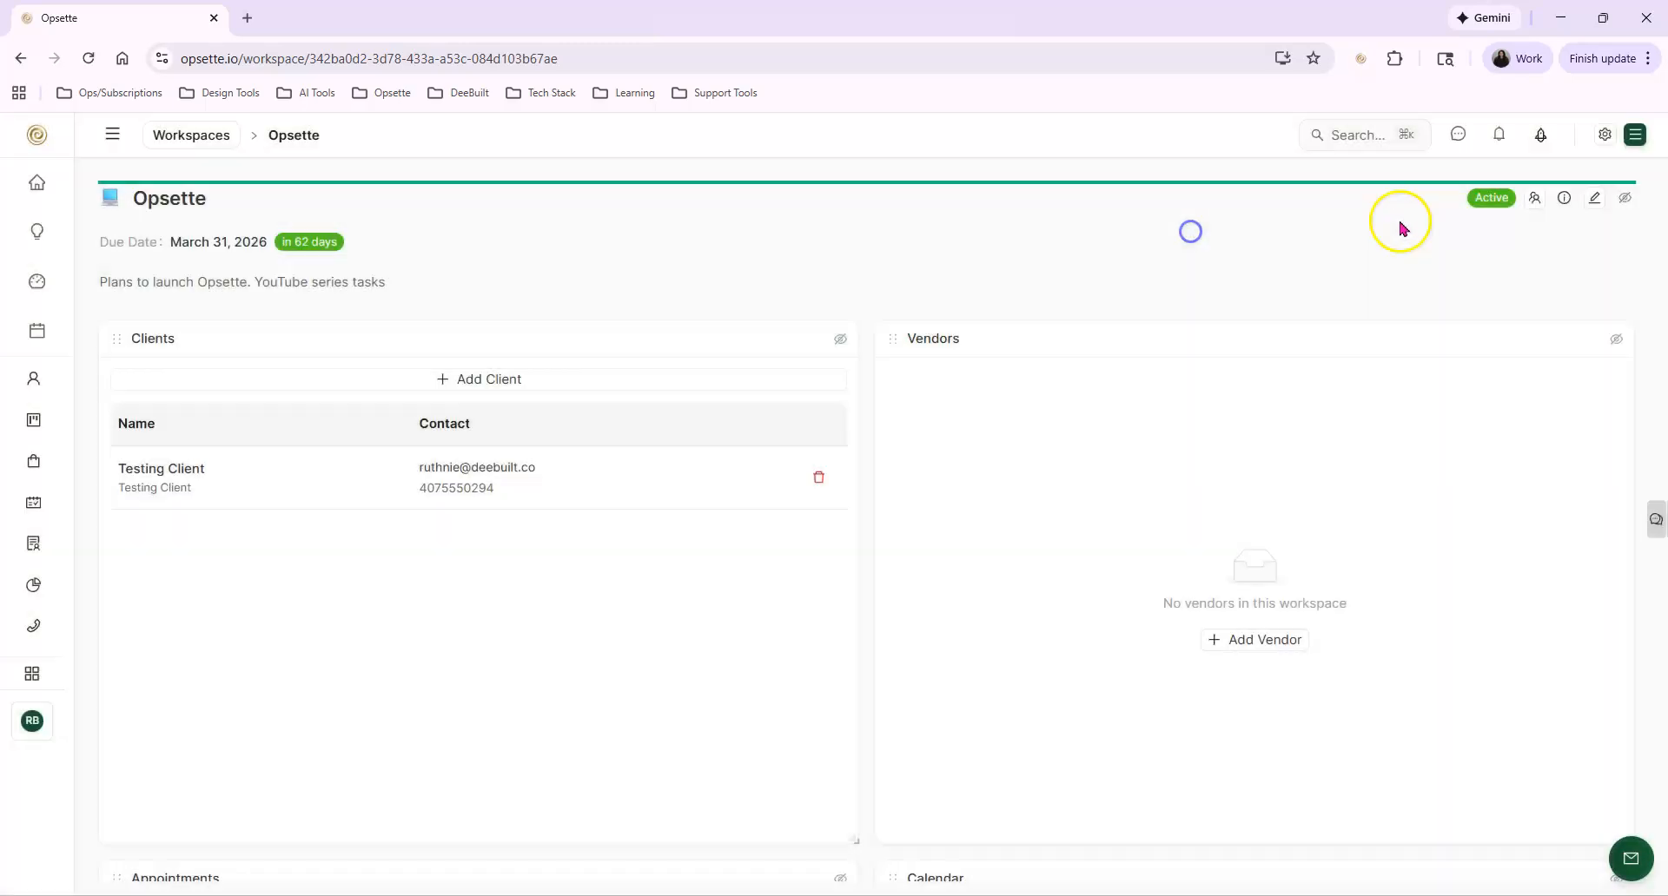
Review the Opsette workspace's activity history, including the full change made to its description, and close the history
{"action": "left_click", "coordinate": [1561, 198]}
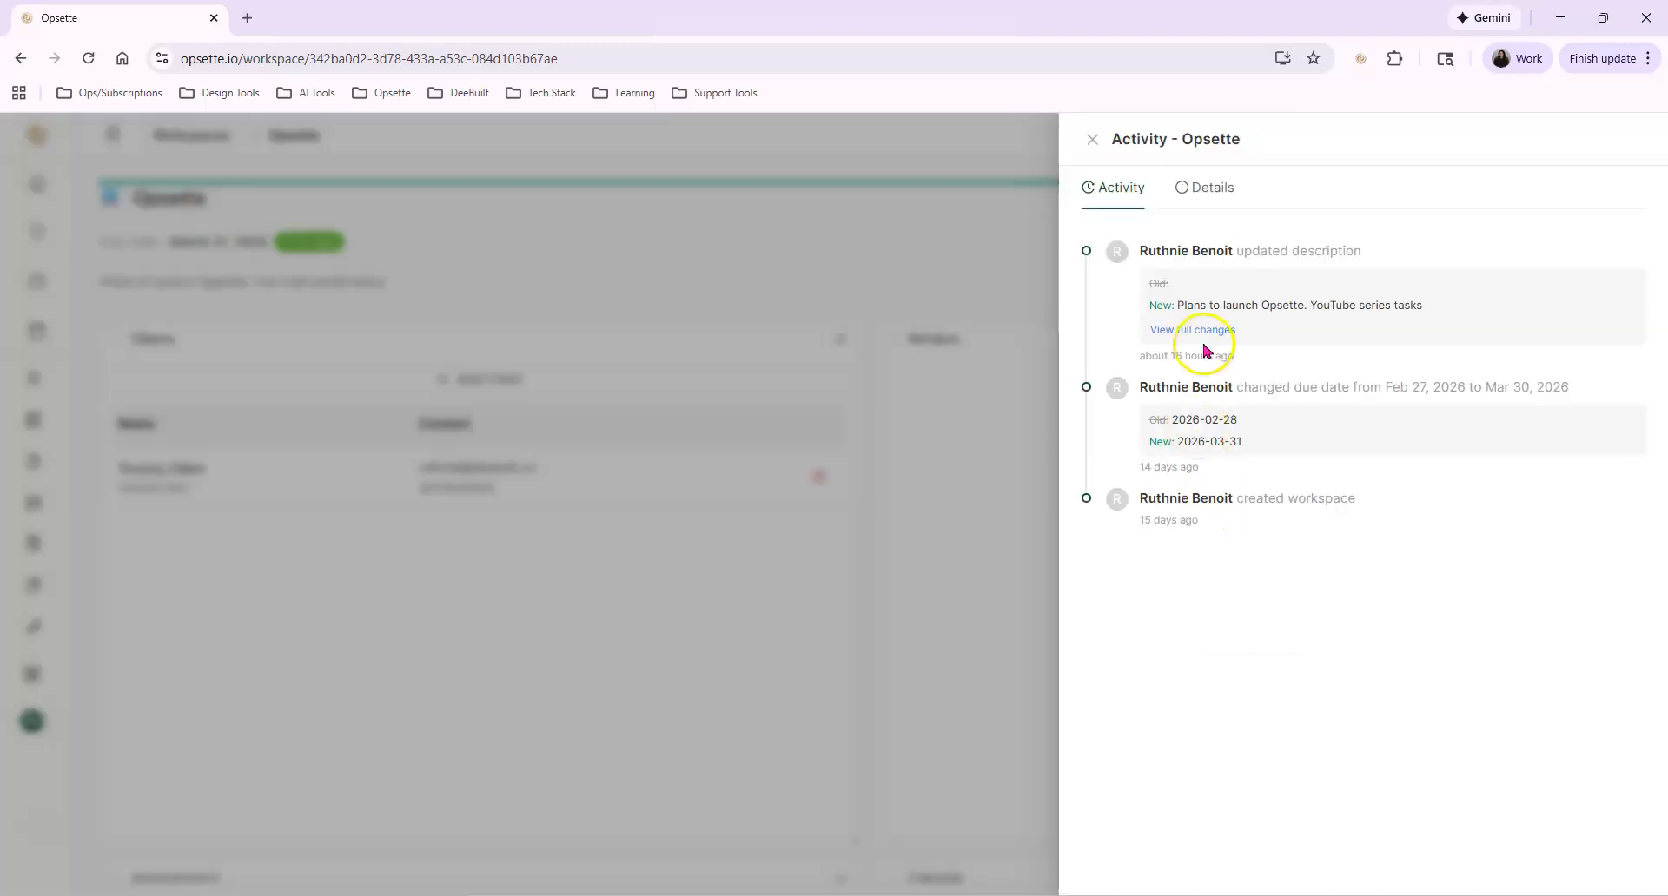
{"action": "left_click", "coordinate": [1203, 331]}
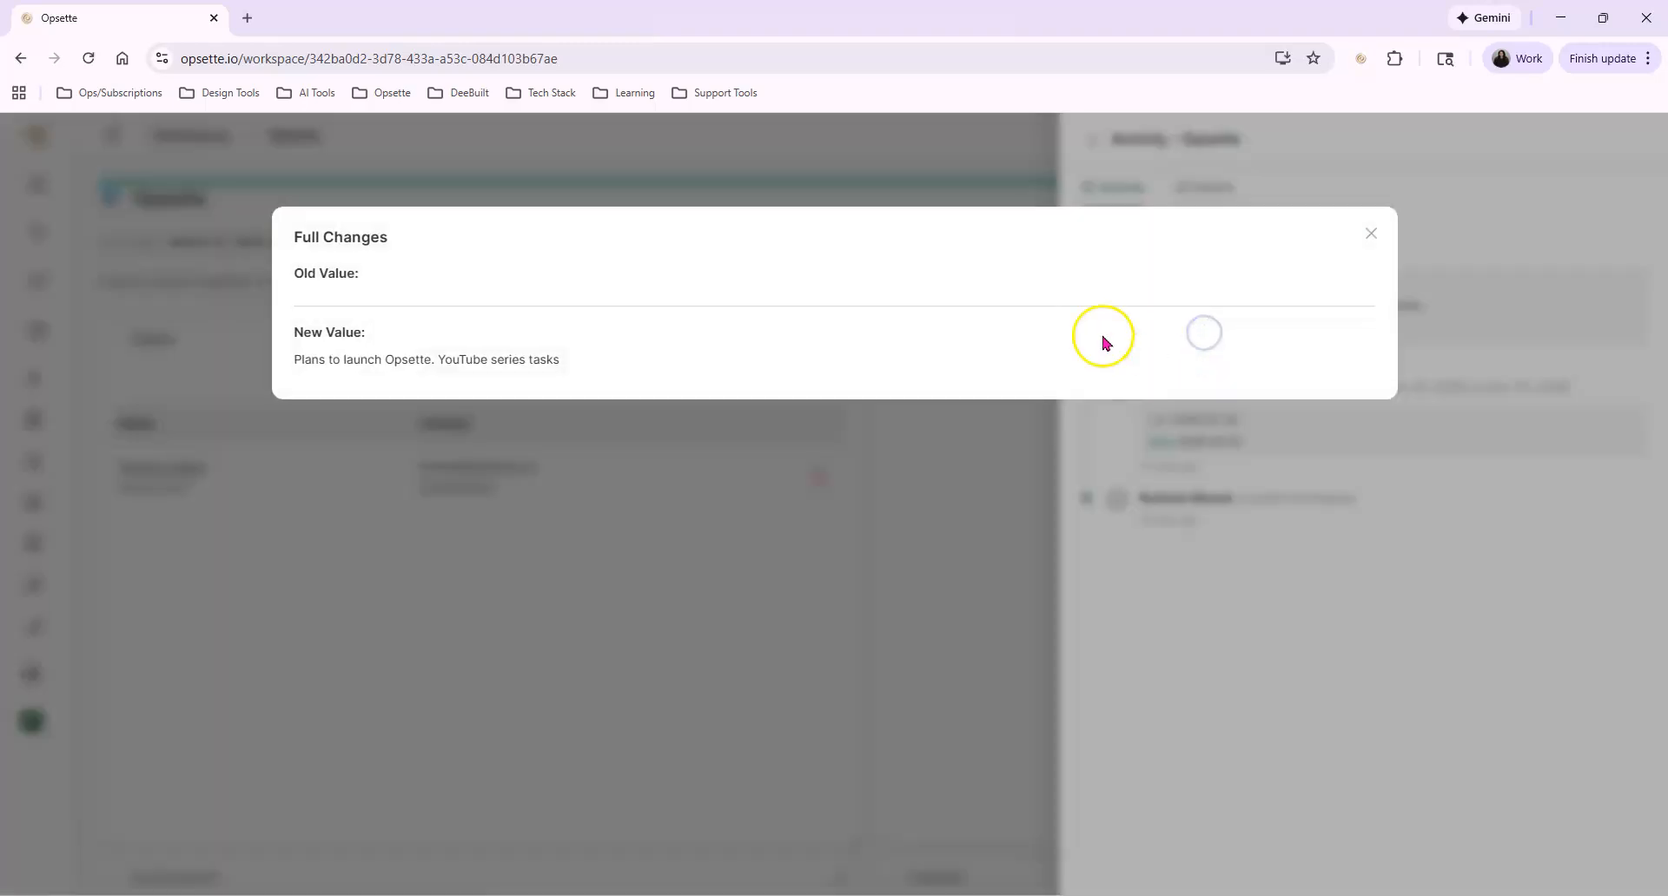
{"action": "left_click", "coordinate": [1370, 233]}
{"action": "left_click", "coordinate": [951, 381]}
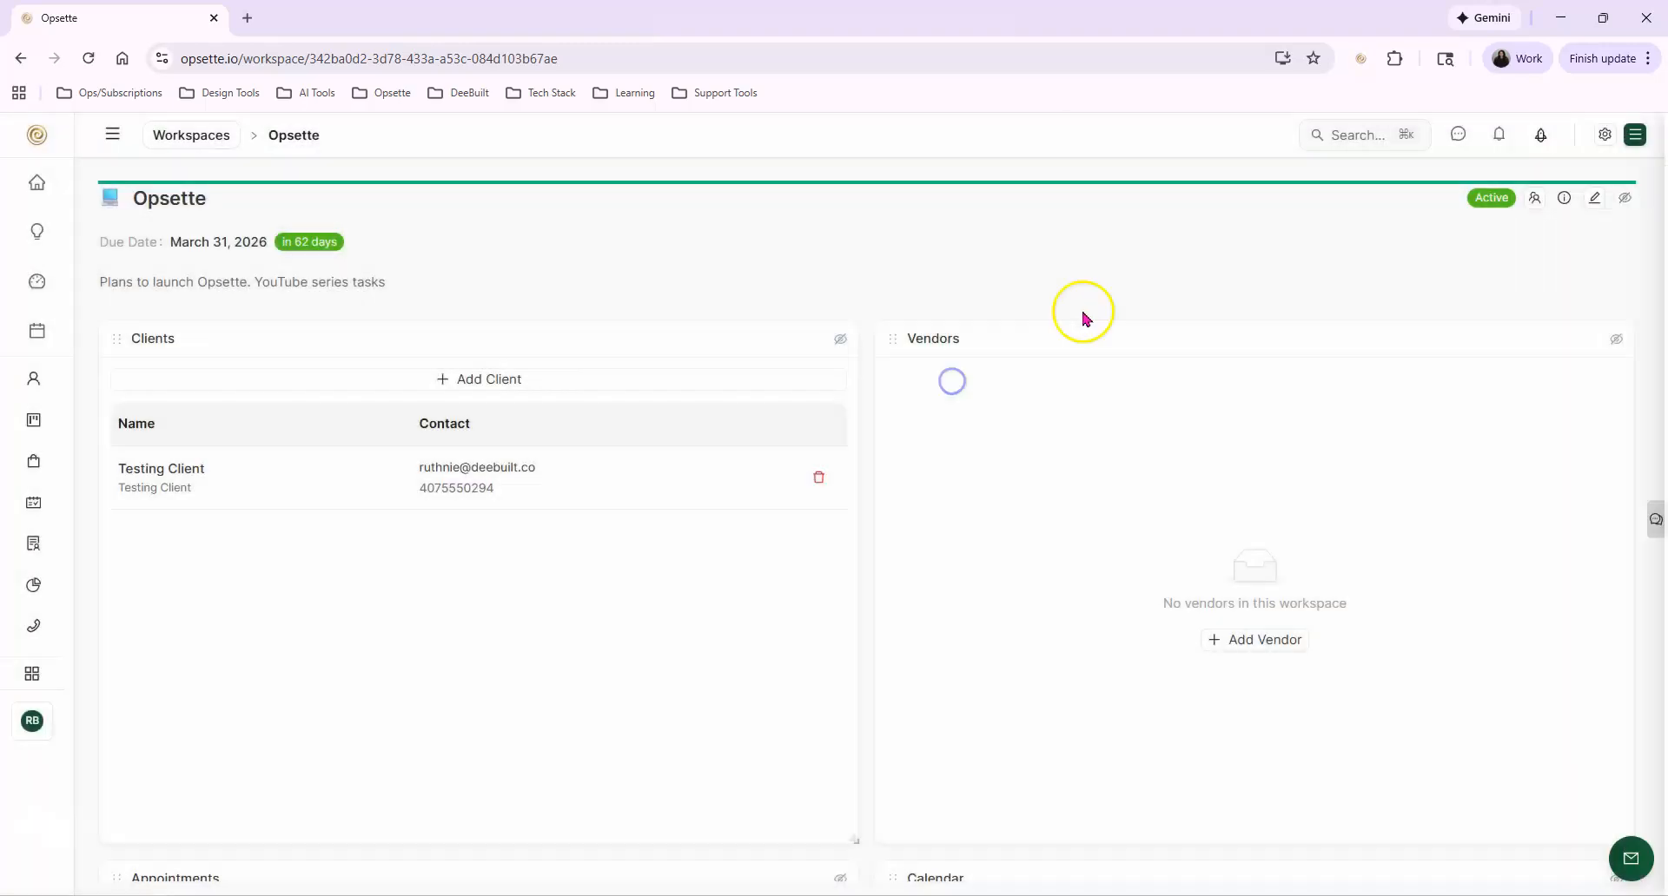
Look through the Opsette workspace's editable details, such as type, category, due date, budget and access level, and close them without changes
{"action": "left_click", "coordinate": [1596, 198]}
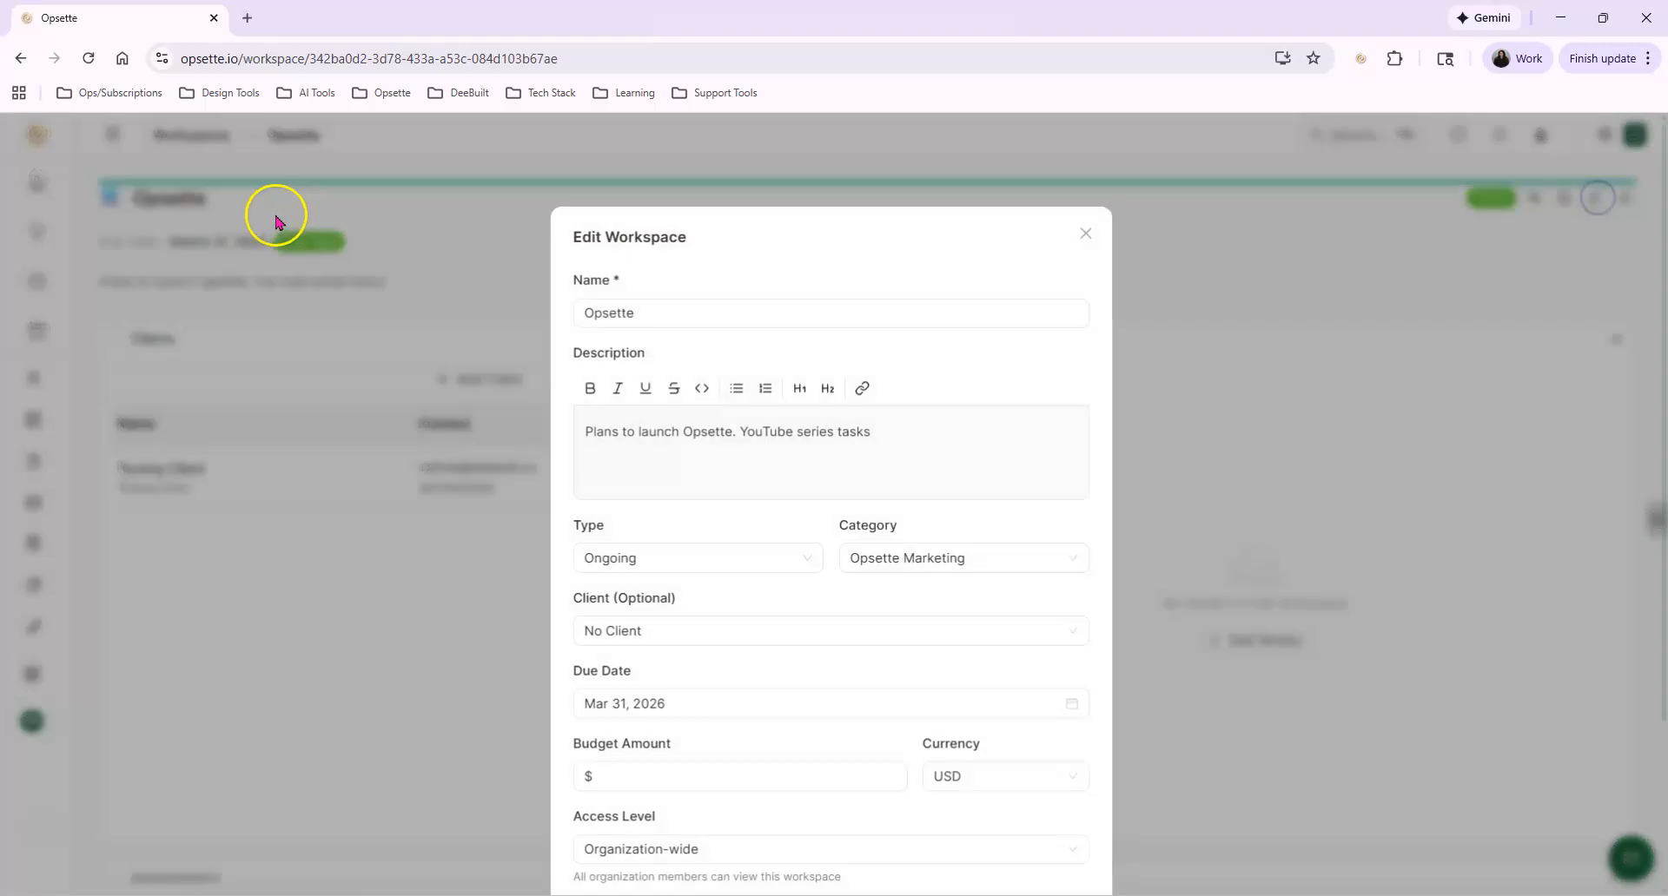
{"action": "scroll", "coordinate": [742, 599], "scroll_direction": "down", "scroll_amount": 3}
{"action": "left_click", "coordinate": [1172, 611]}
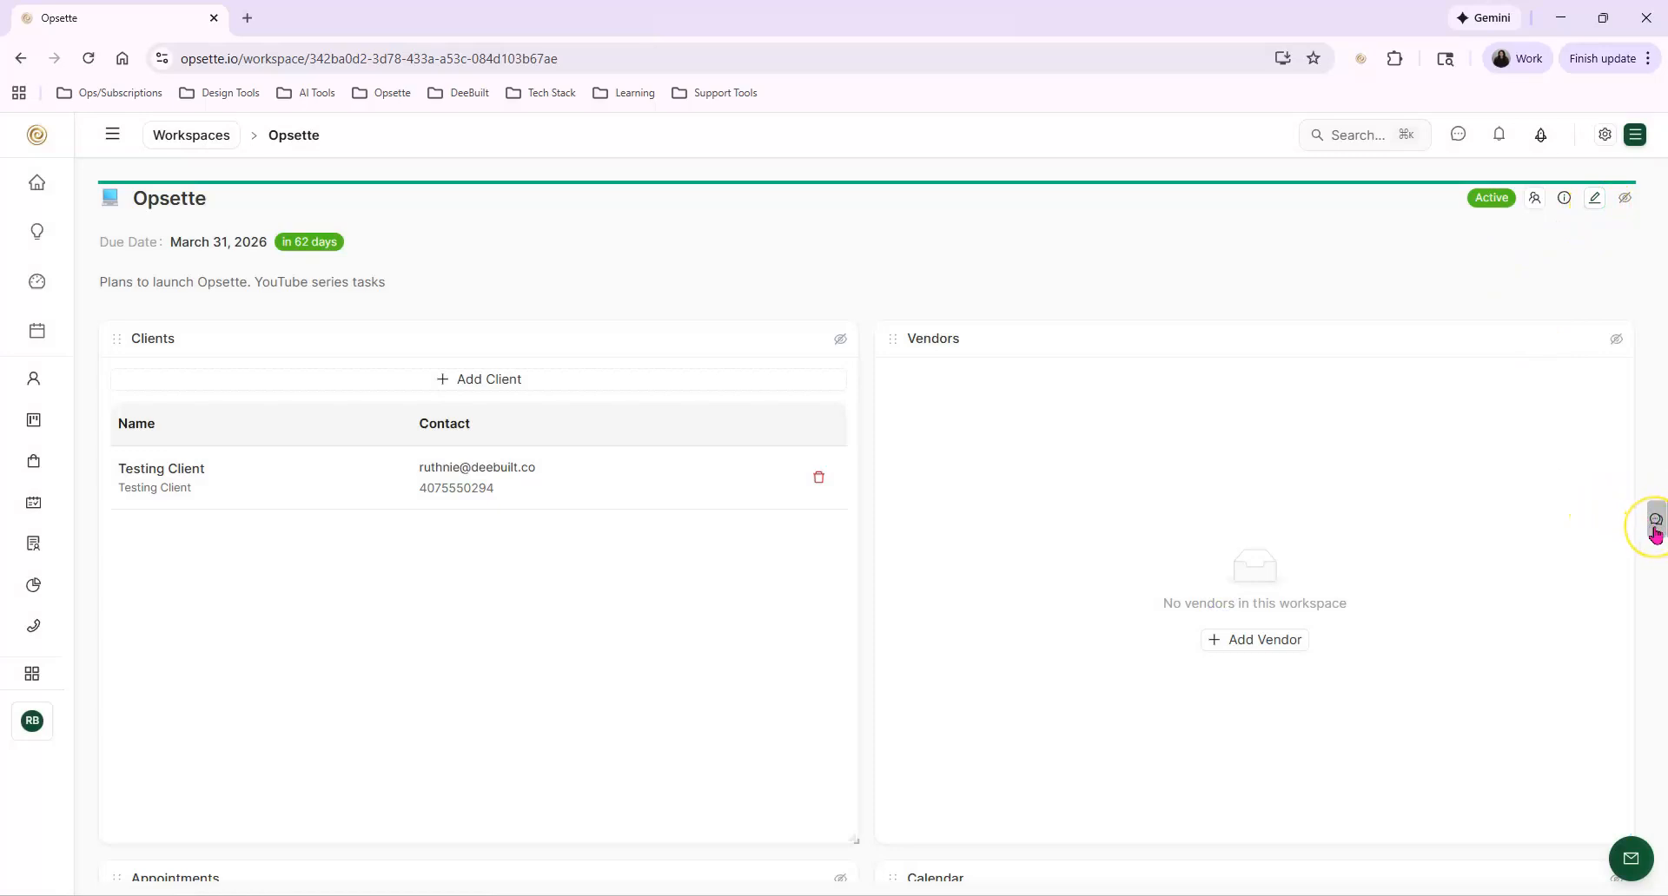
Show the Opsette workspace's chat, collapse it again, and glance over the workspace's widgets
{"action": "left_click", "coordinate": [1654, 528]}
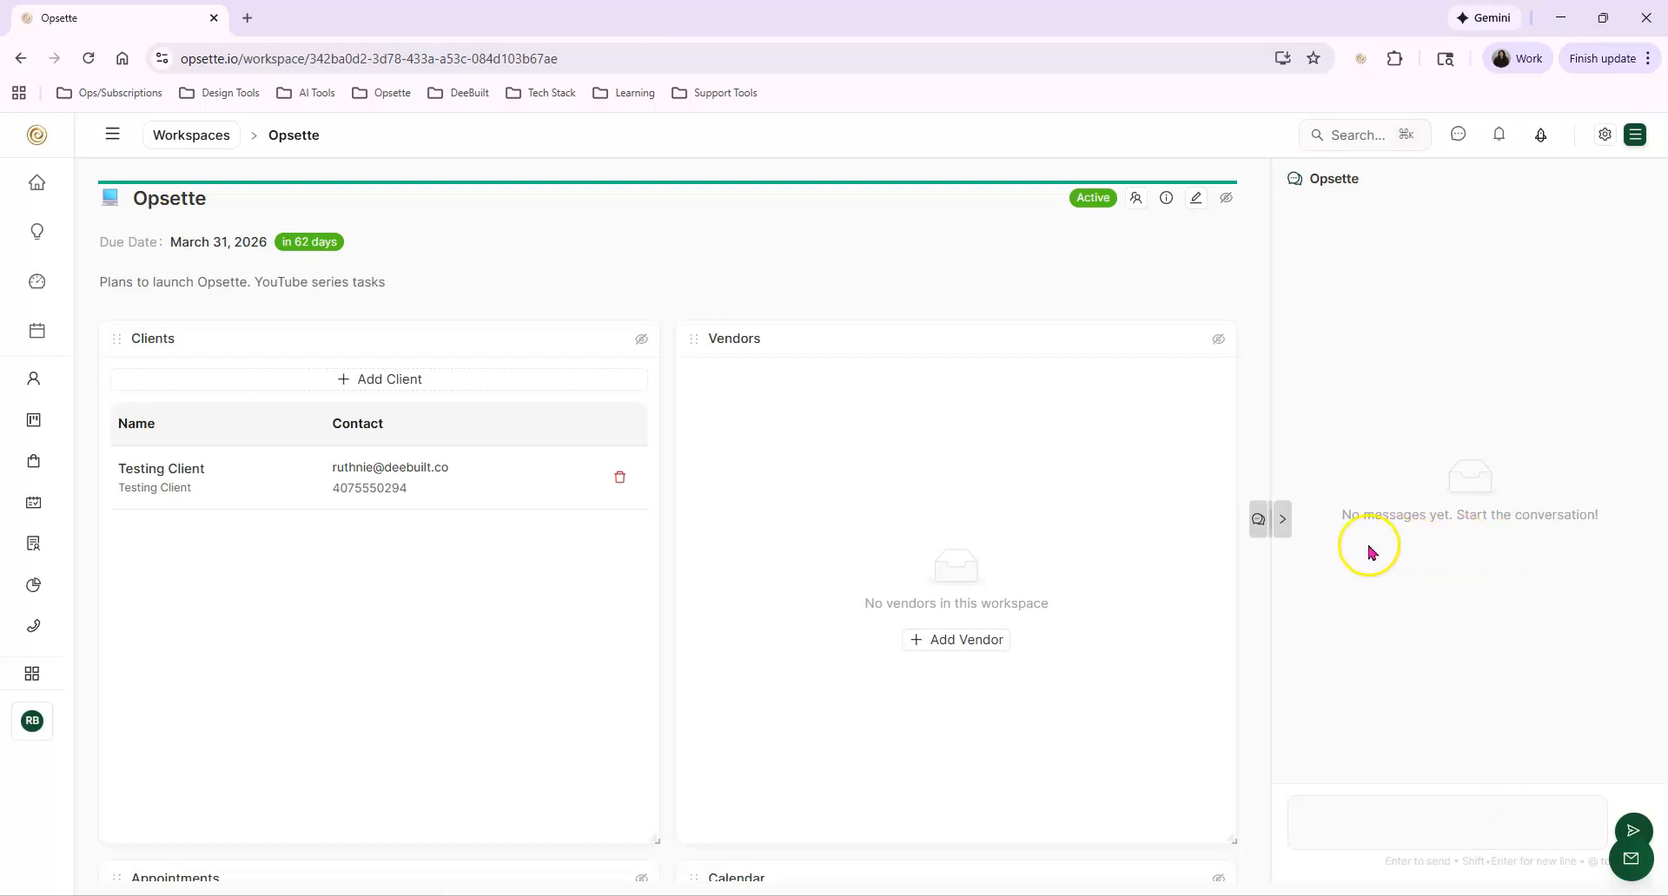
{"action": "left_click", "coordinate": [1276, 518]}
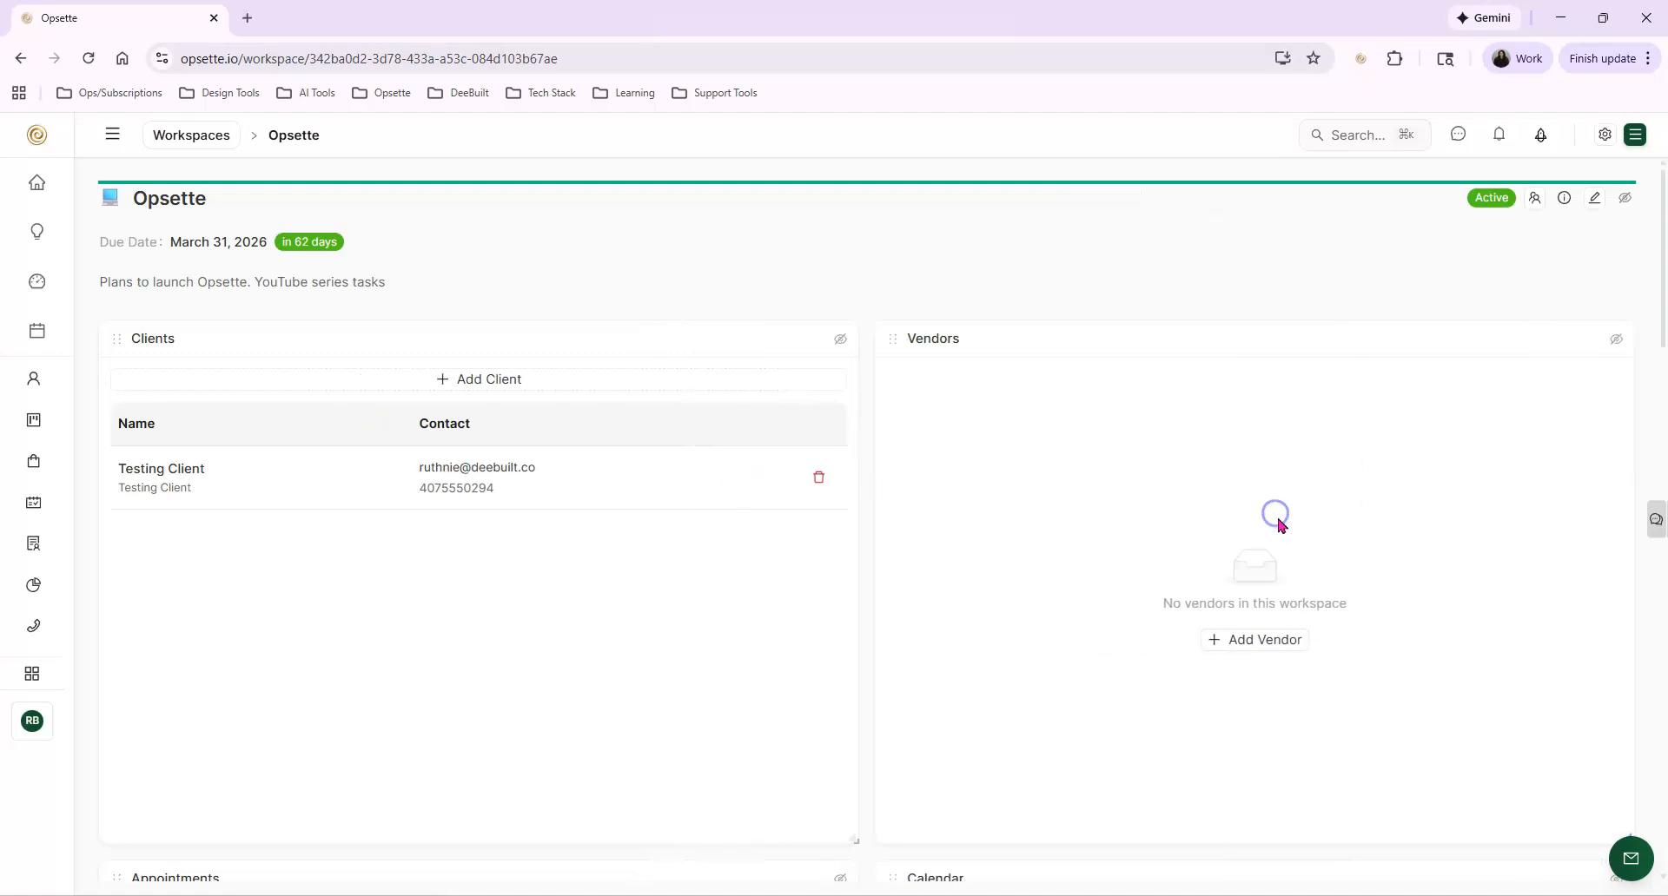
{"action": "scroll", "coordinate": [1199, 543], "scroll_direction": "down", "scroll_amount": 6}
{"action": "scroll", "coordinate": [484, 328], "scroll_direction": "up", "scroll_amount": 6}
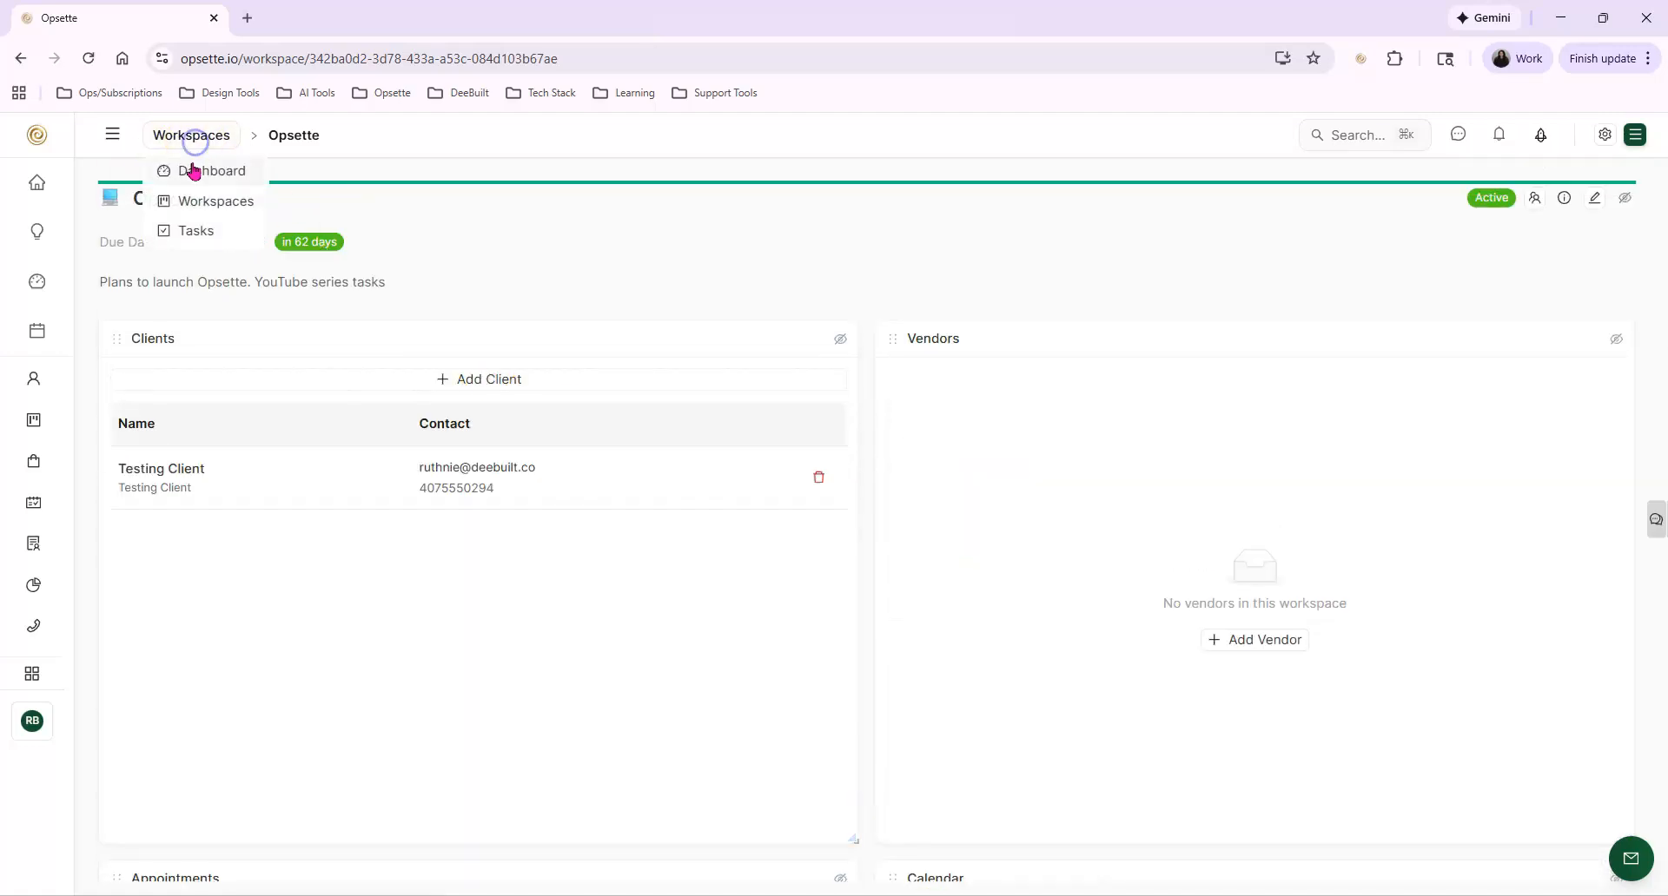
Go to the Task Dashboard and examine its due-date cards and the status, workspace completion, and overdue and due-soon charts
{"action": "left_click", "coordinate": [193, 165]}
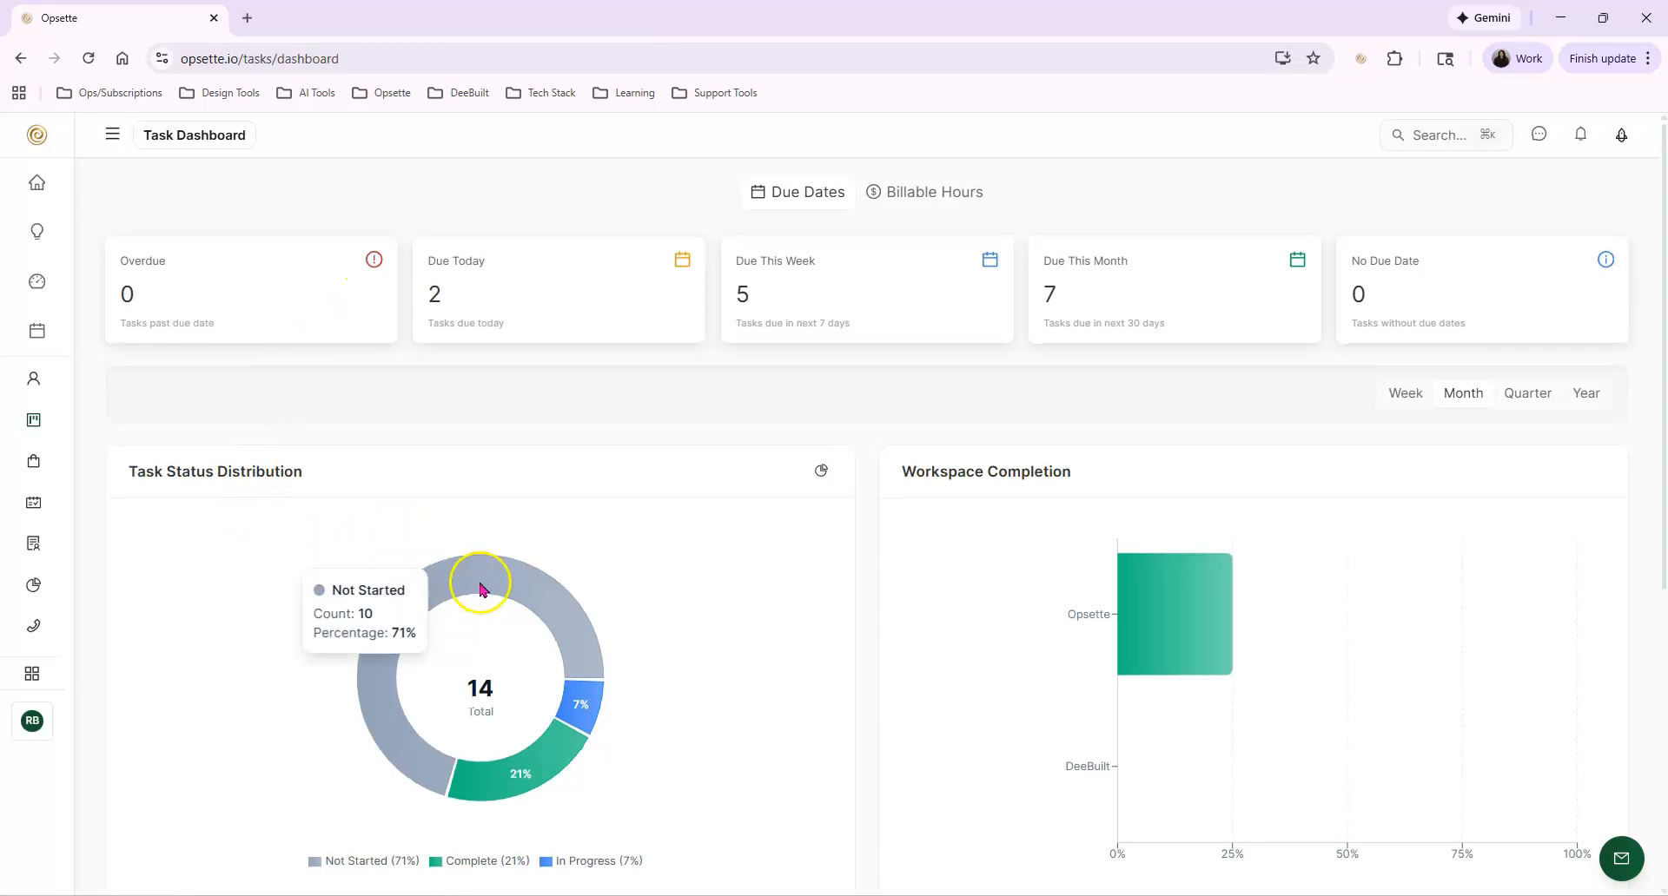
{"action": "scroll", "coordinate": [477, 580], "scroll_direction": "down", "scroll_amount": 2}
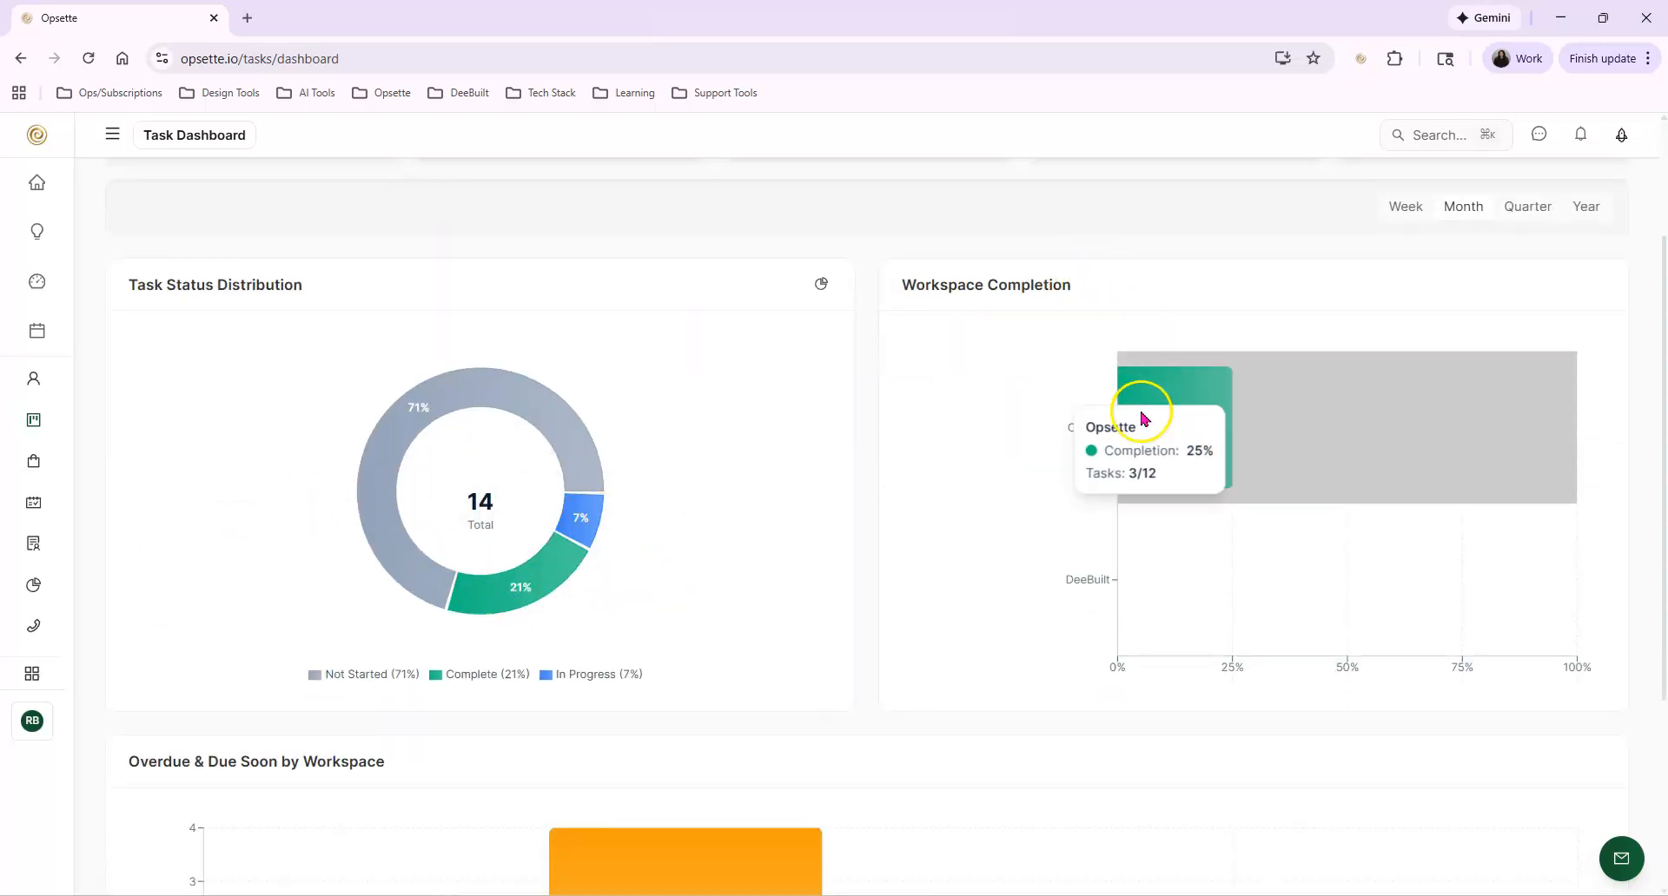
{"action": "mouse_move", "coordinate": [1174, 426]}
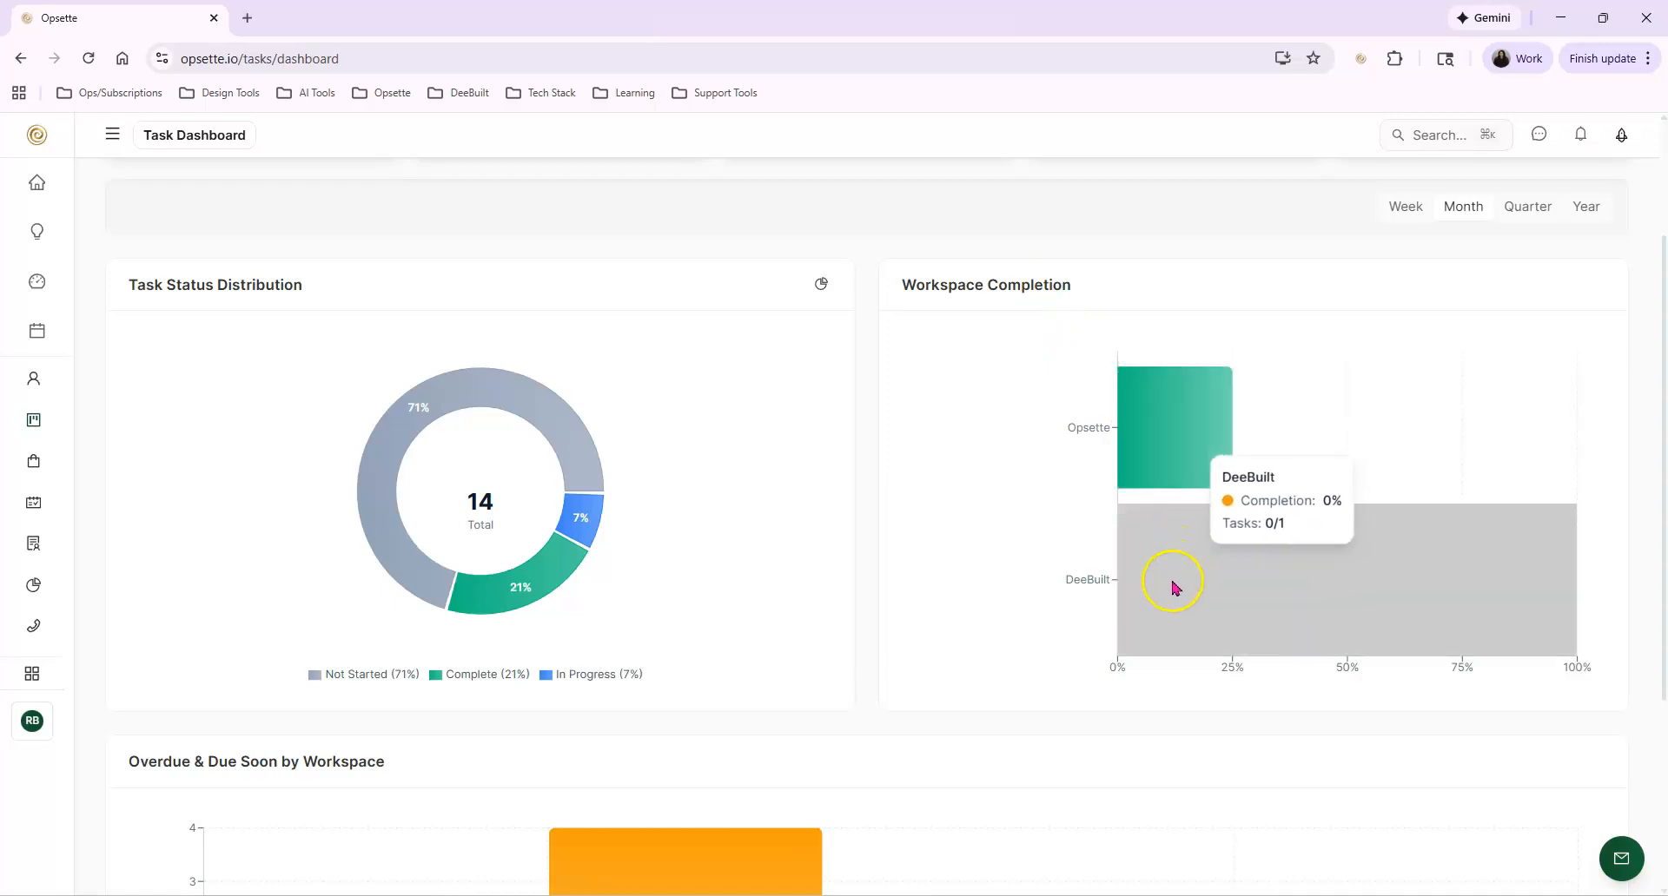
{"action": "scroll", "coordinate": [1038, 540], "scroll_direction": "down", "scroll_amount": 3}
{"action": "mouse_move", "coordinate": [607, 545]}
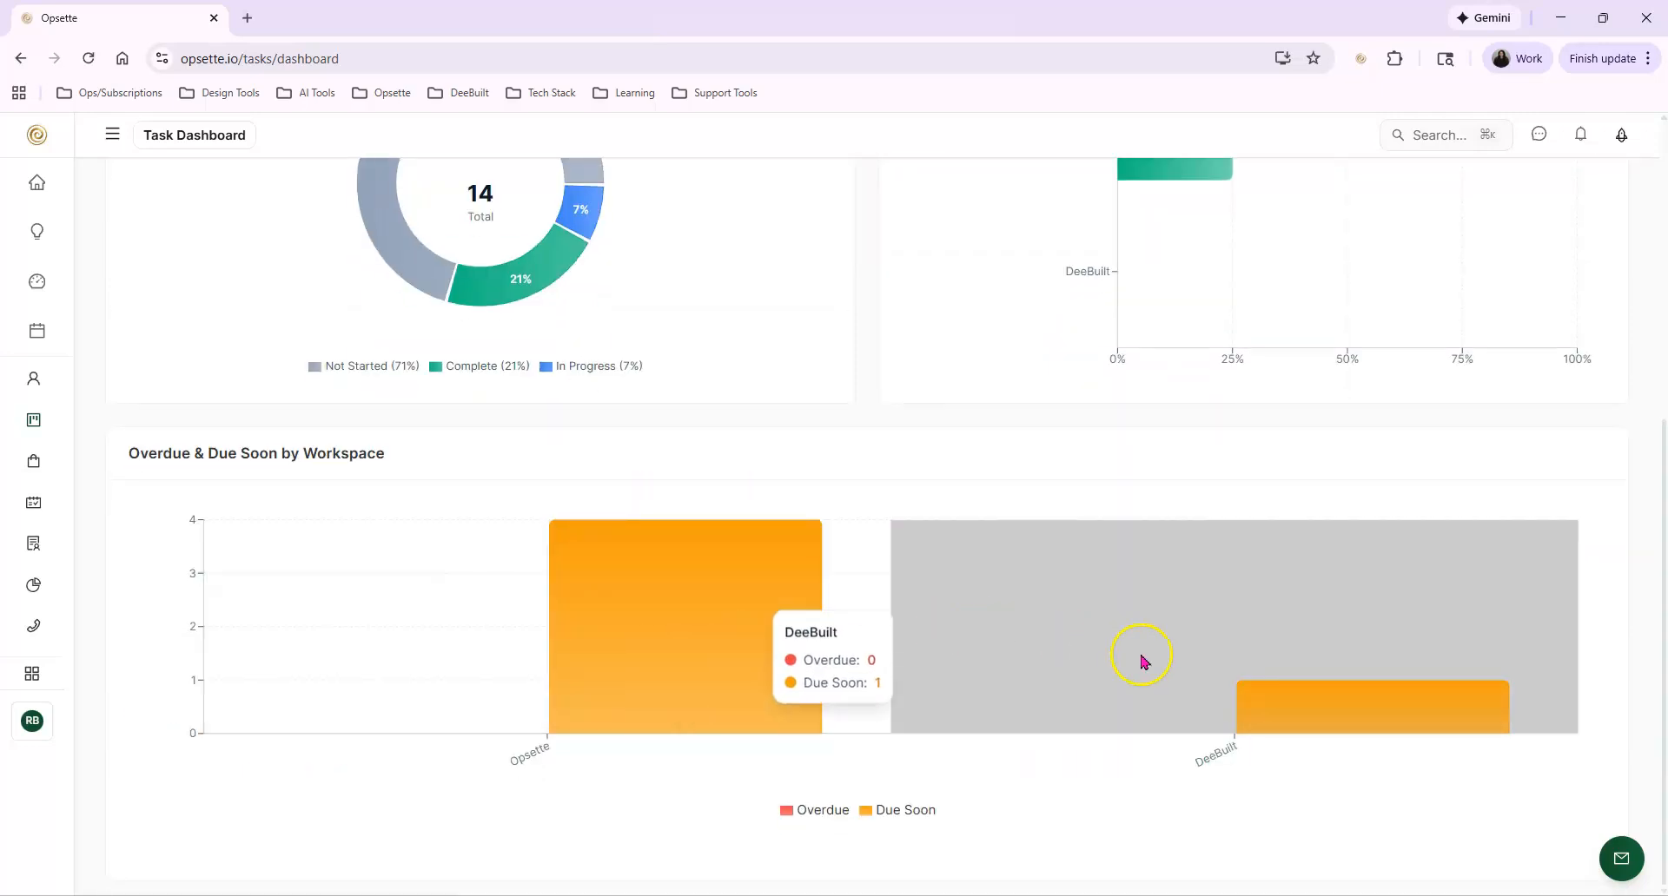
{"action": "scroll", "coordinate": [1073, 555], "scroll_direction": "up", "scroll_amount": 5}
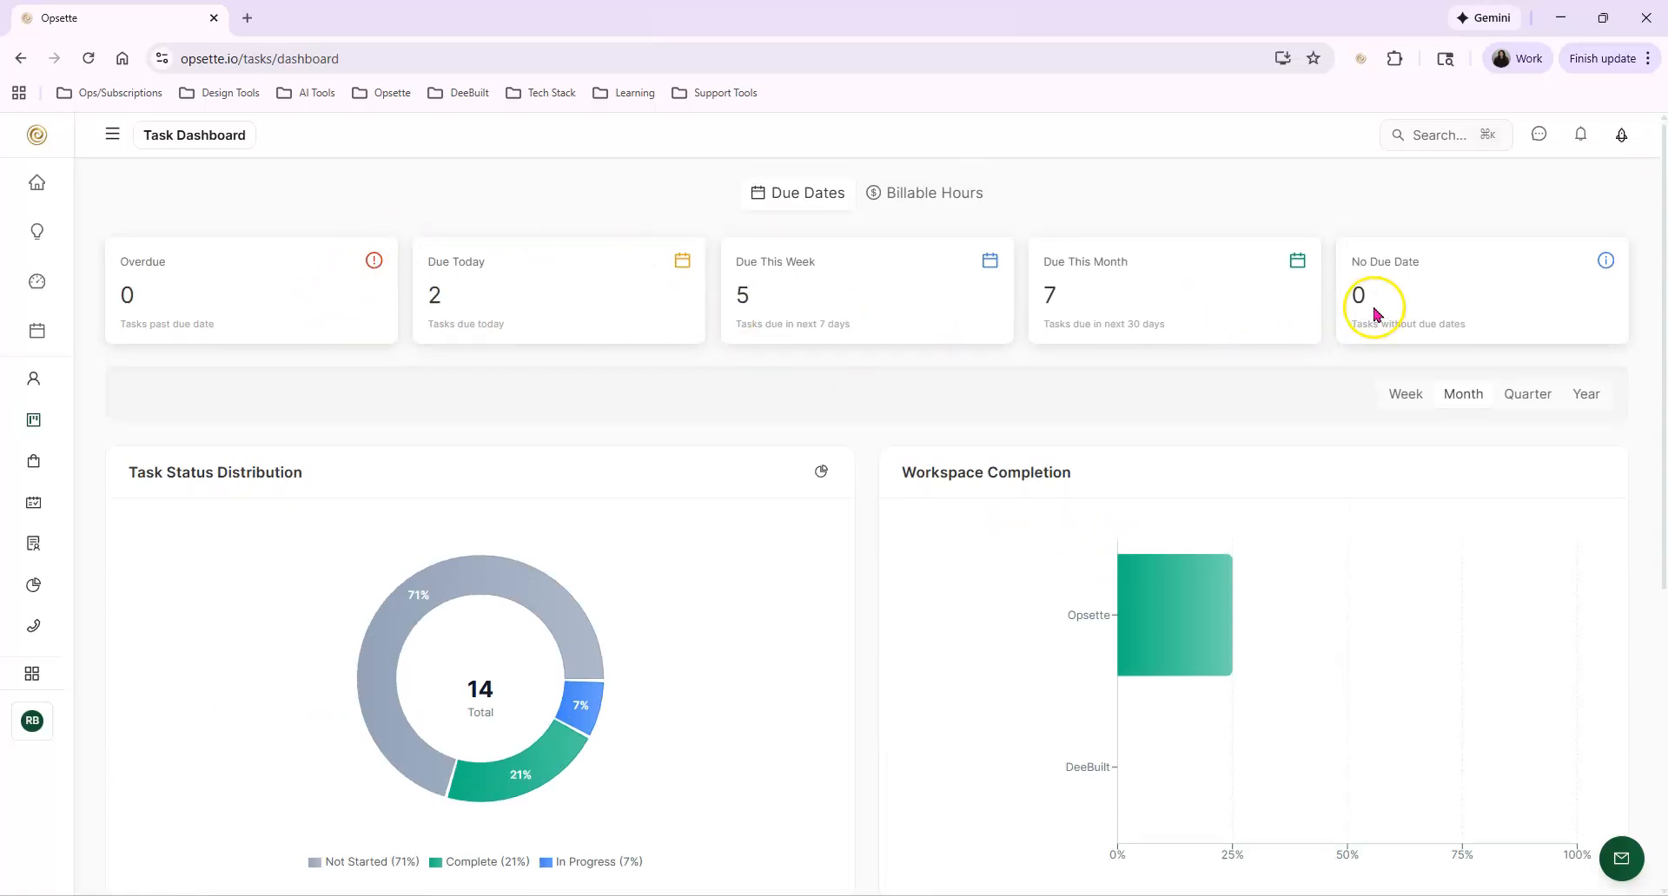
View the Task Dashboard's billable hours summary and open the list of tasks
{"action": "left_click", "coordinate": [919, 193]}
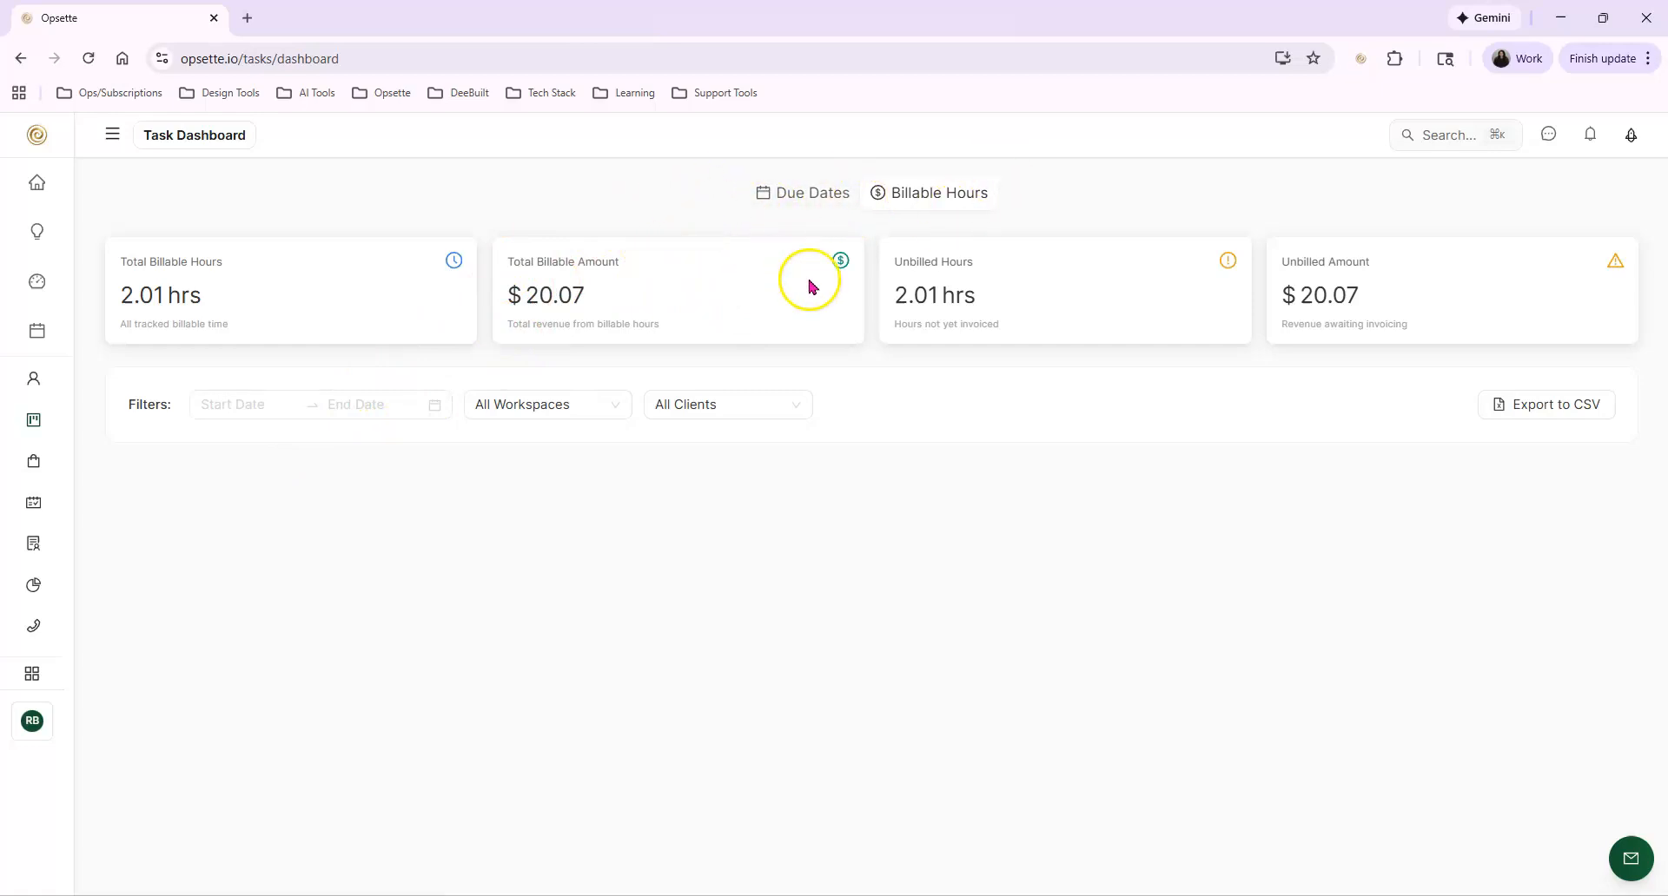
{"action": "left_click", "coordinate": [194, 139]}
{"action": "left_click", "coordinate": [206, 231]}
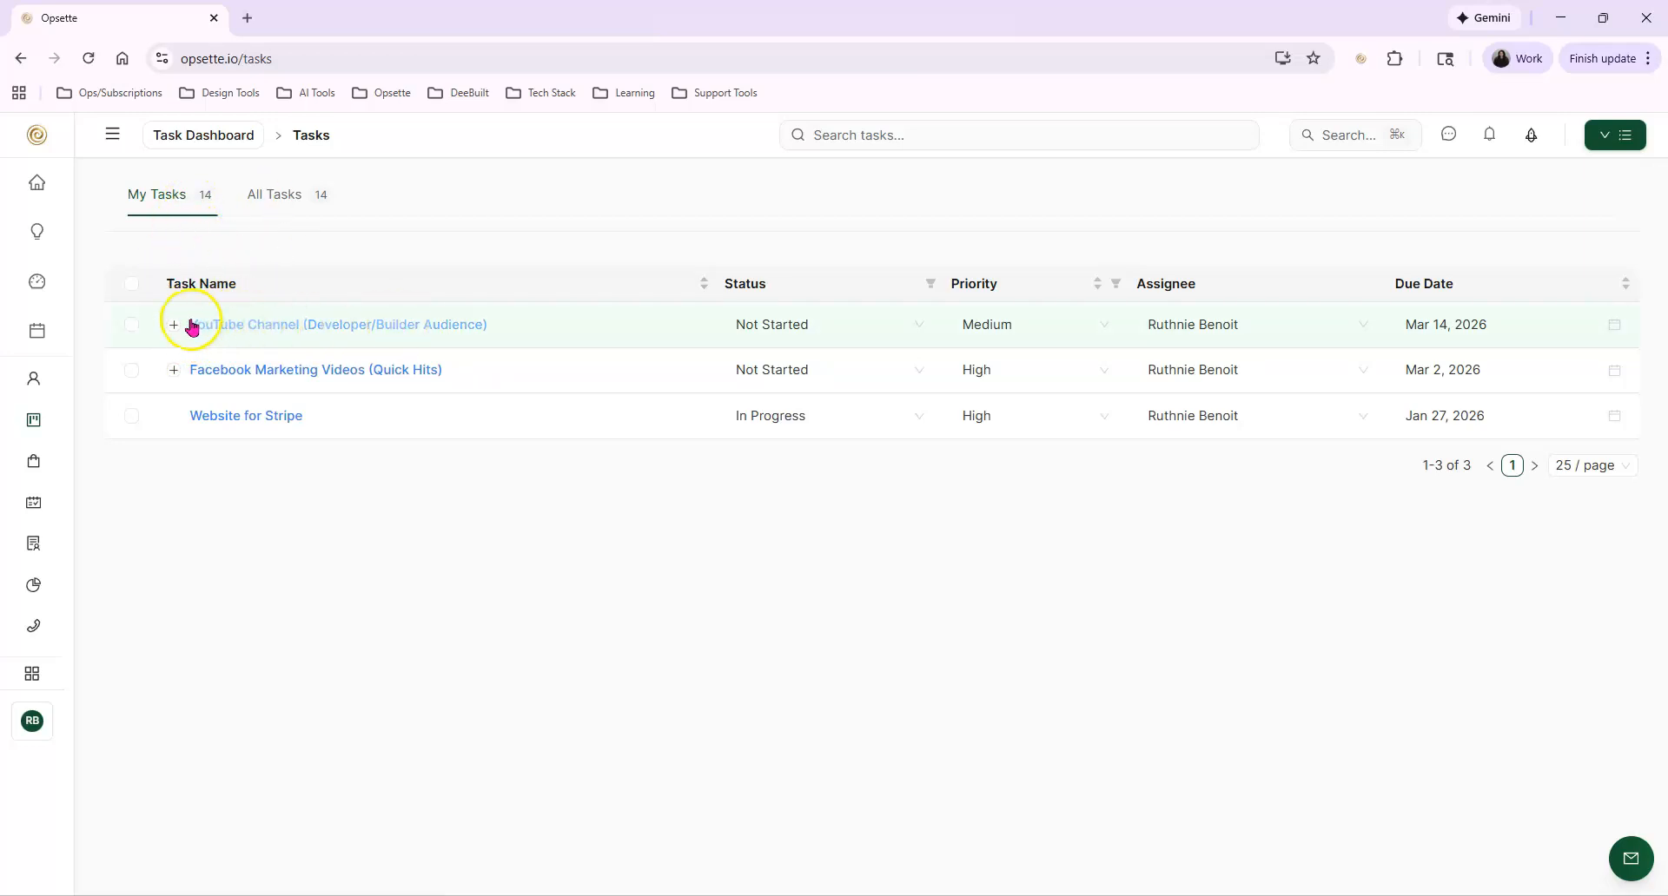
Return to the workspace list, reopen the Opsette workspace and look over its widgets
{"action": "left_click", "coordinate": [260, 199]}
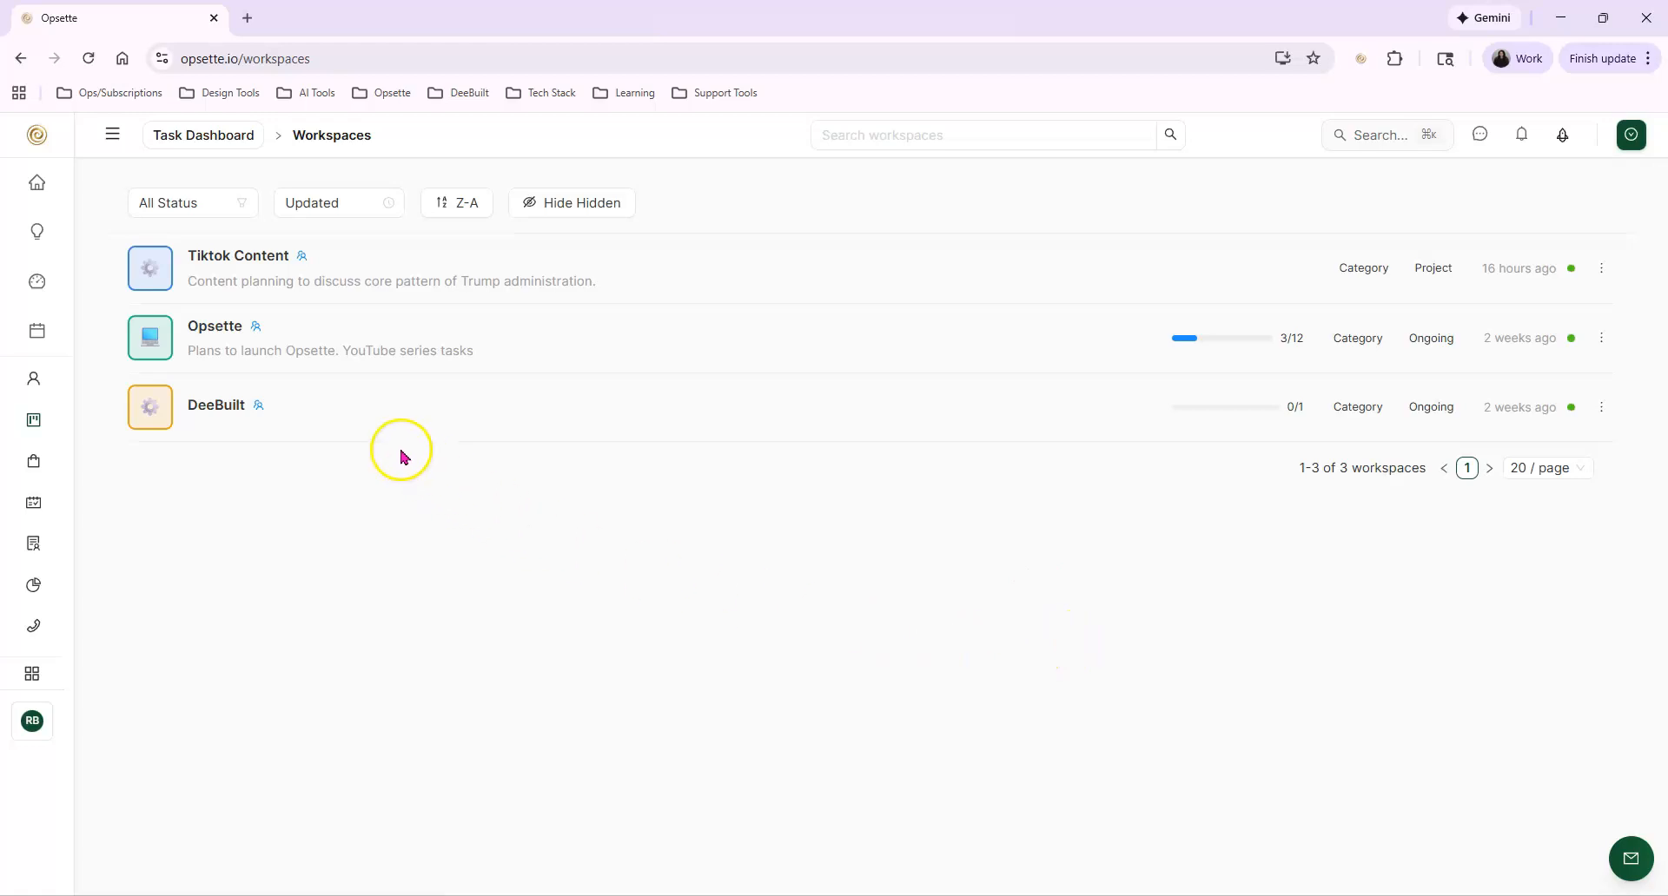
{"action": "left_click", "coordinate": [239, 328]}
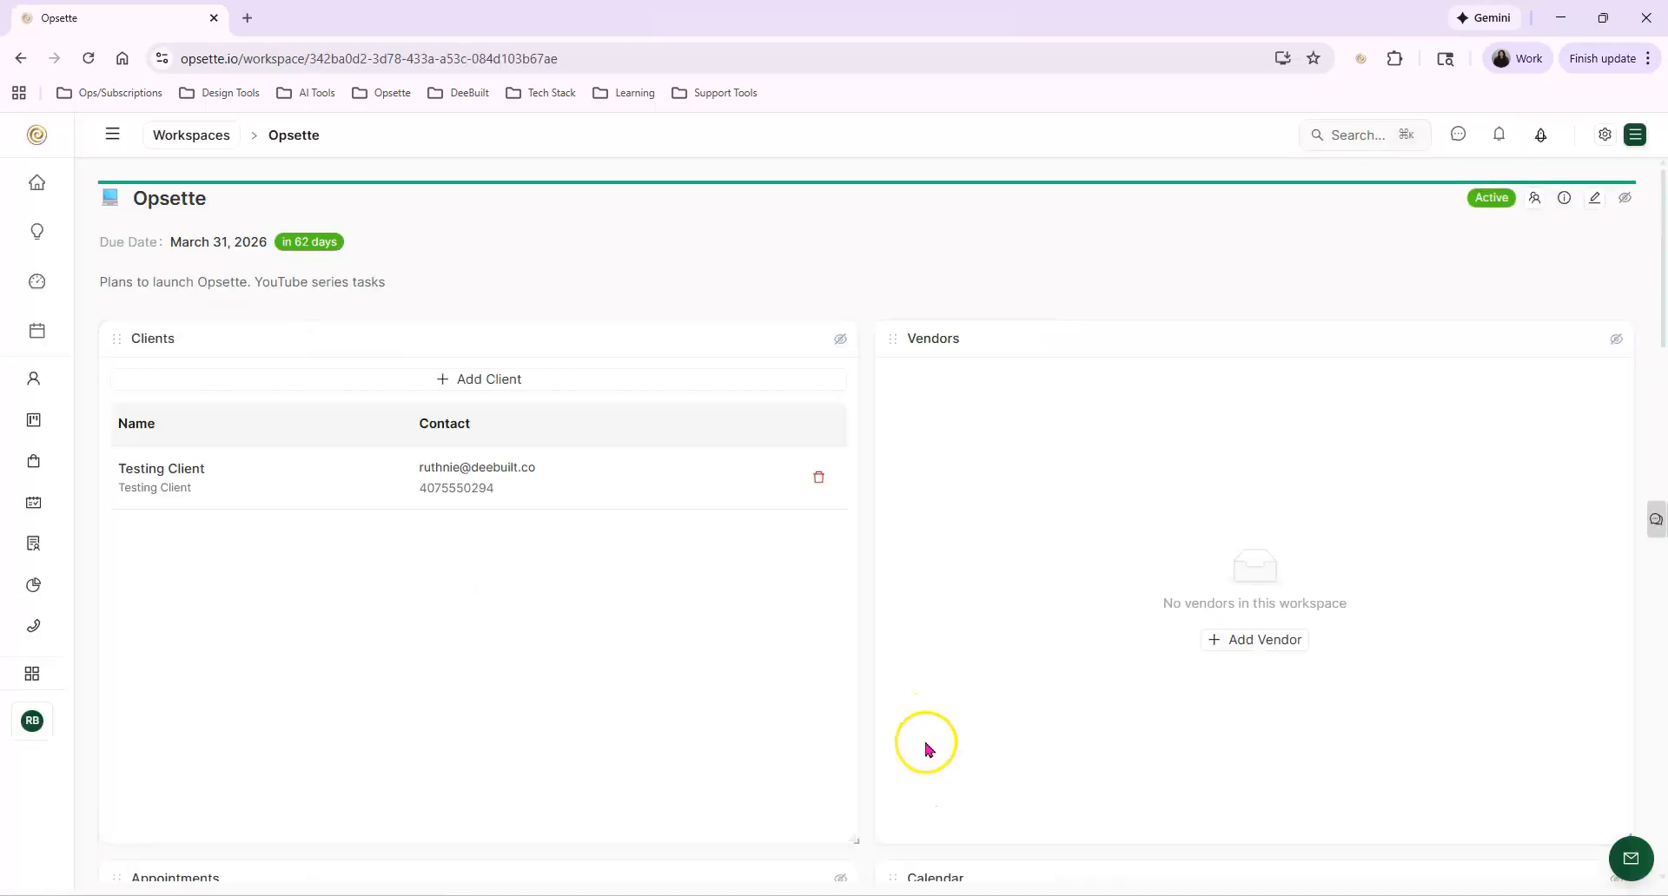
{"action": "scroll", "coordinate": [1642, 573], "scroll_direction": "down", "scroll_amount": 4}
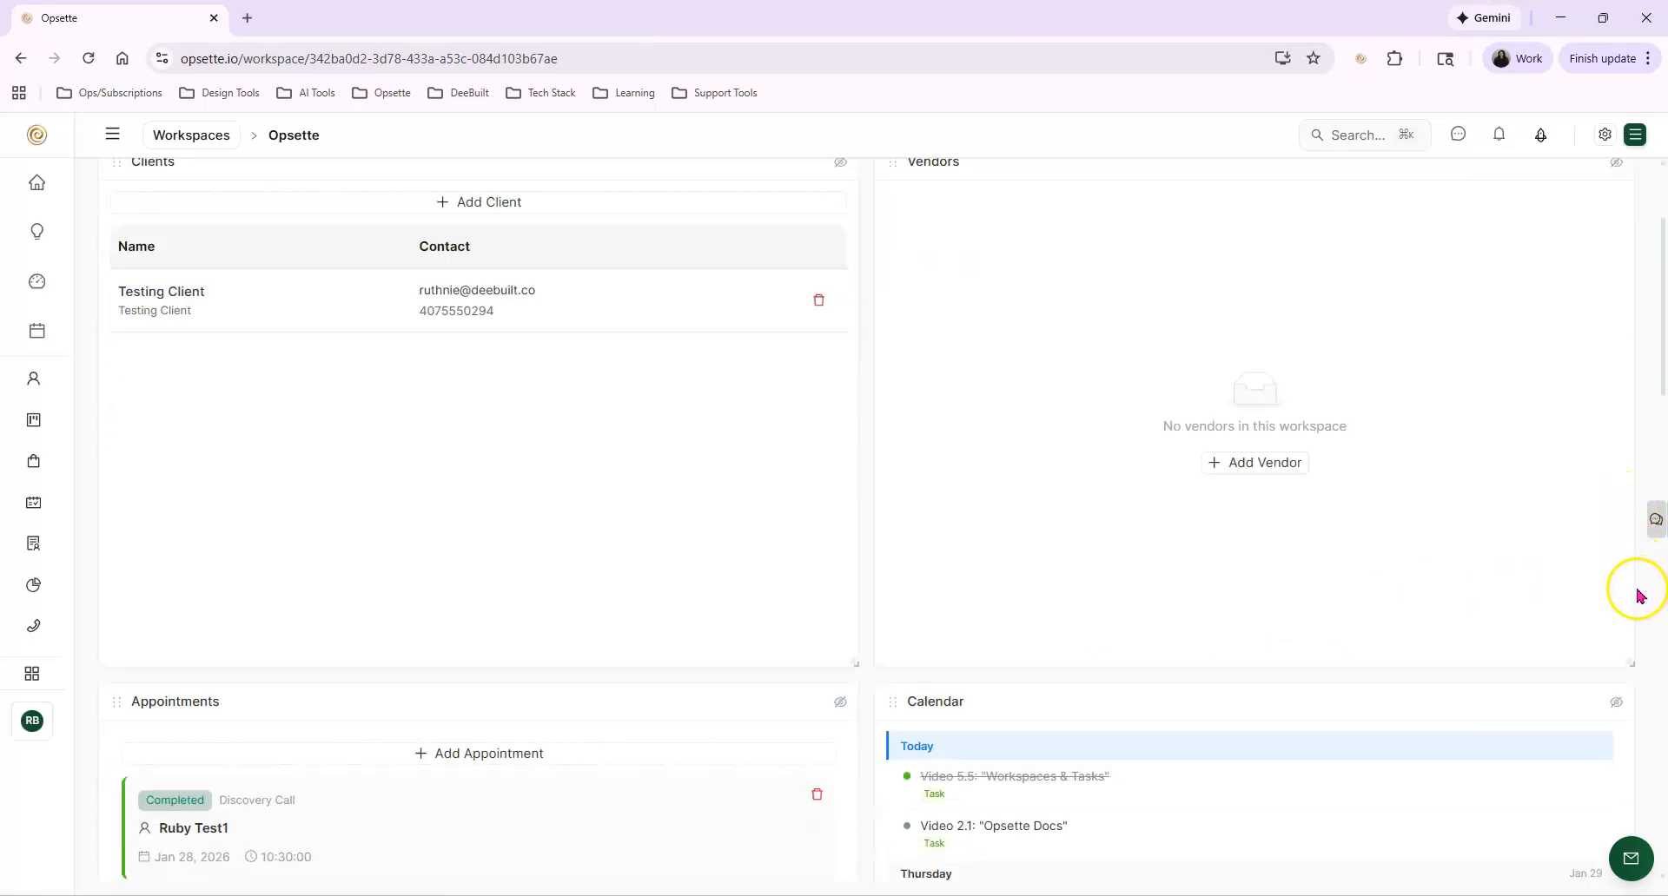
{"action": "scroll", "coordinate": [1644, 599], "scroll_direction": "up", "scroll_amount": 3}
{"action": "scroll", "coordinate": [1648, 620], "scroll_direction": "up", "scroll_amount": 1}
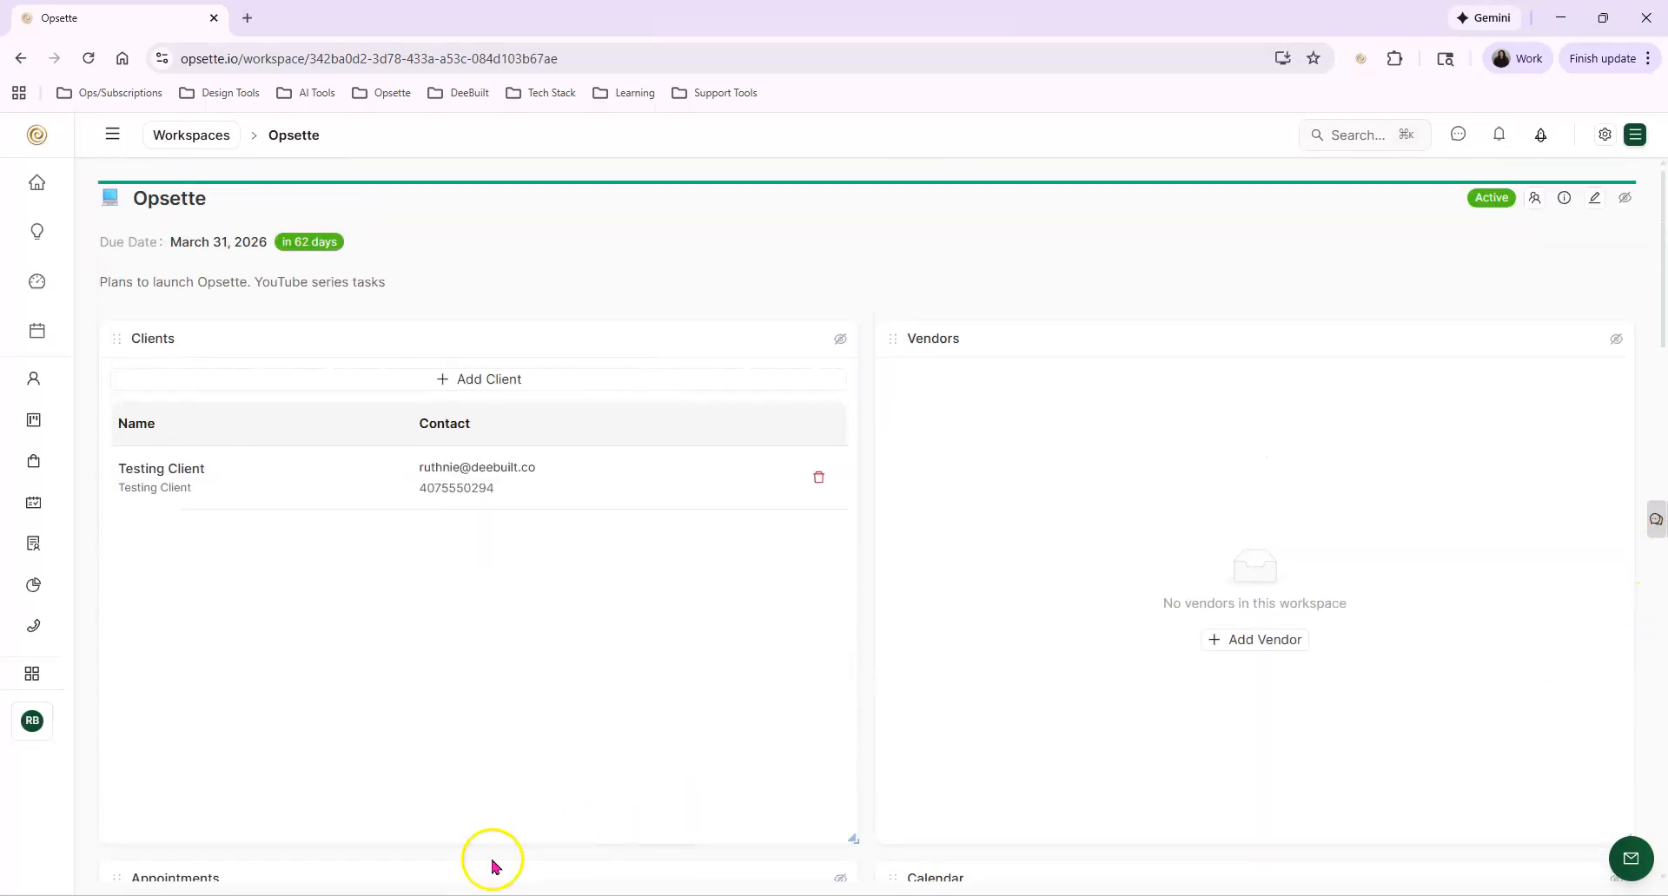